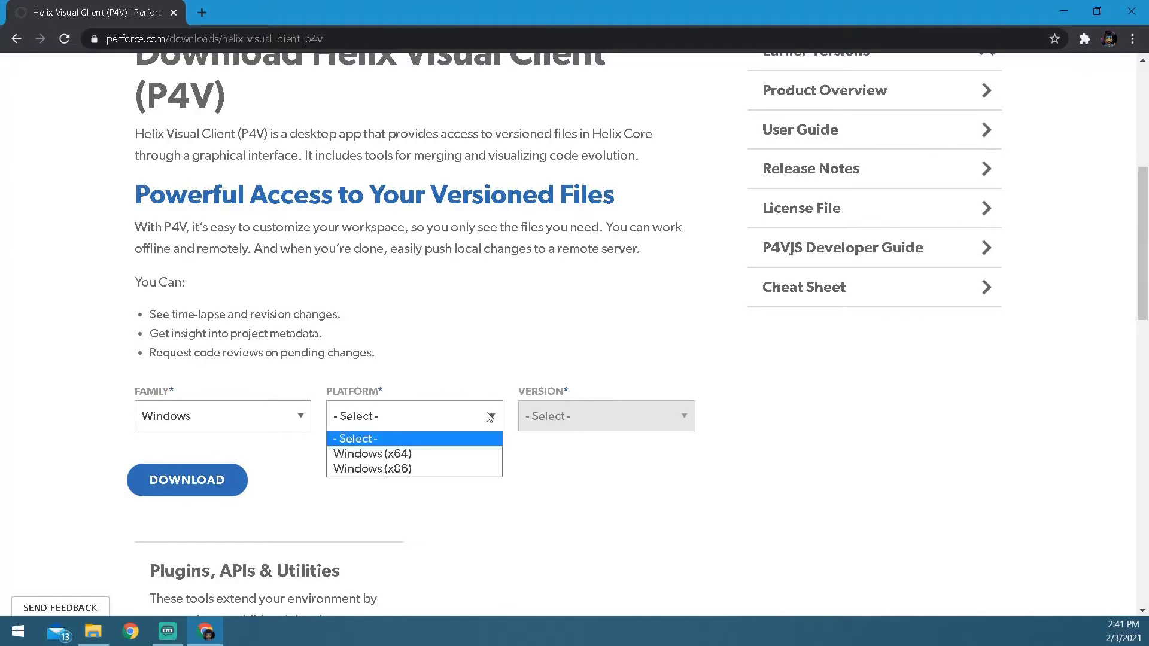
Download the Helix Visual Client (P4V) installer for the Windows (x64) platform
click(446, 461)
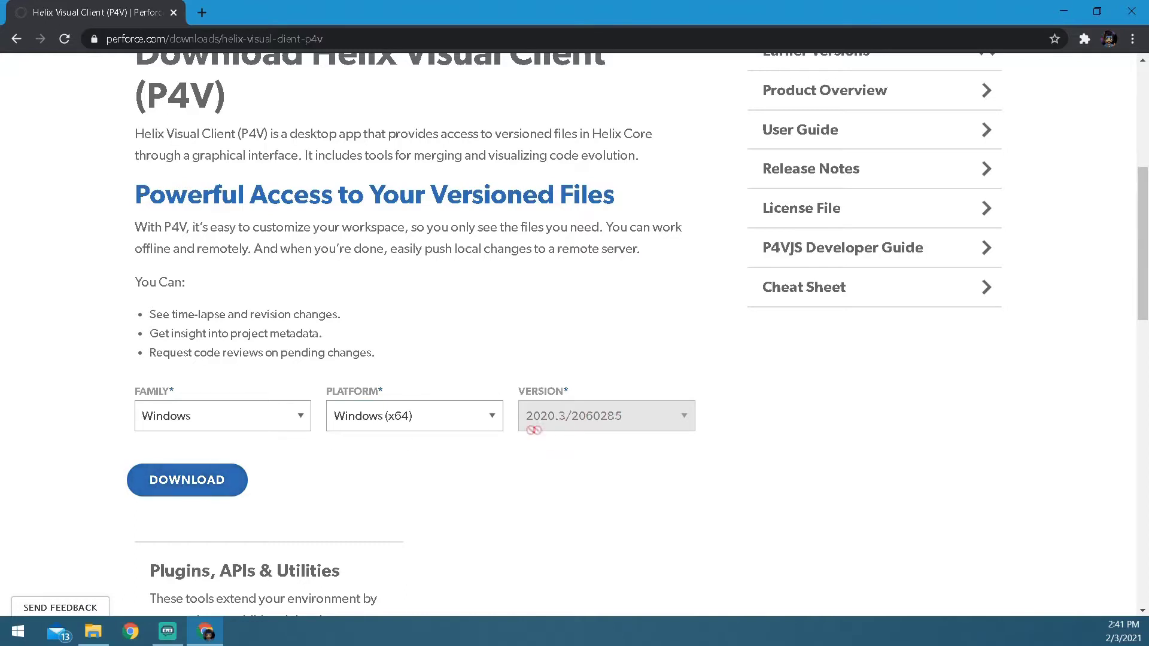
click(178, 488)
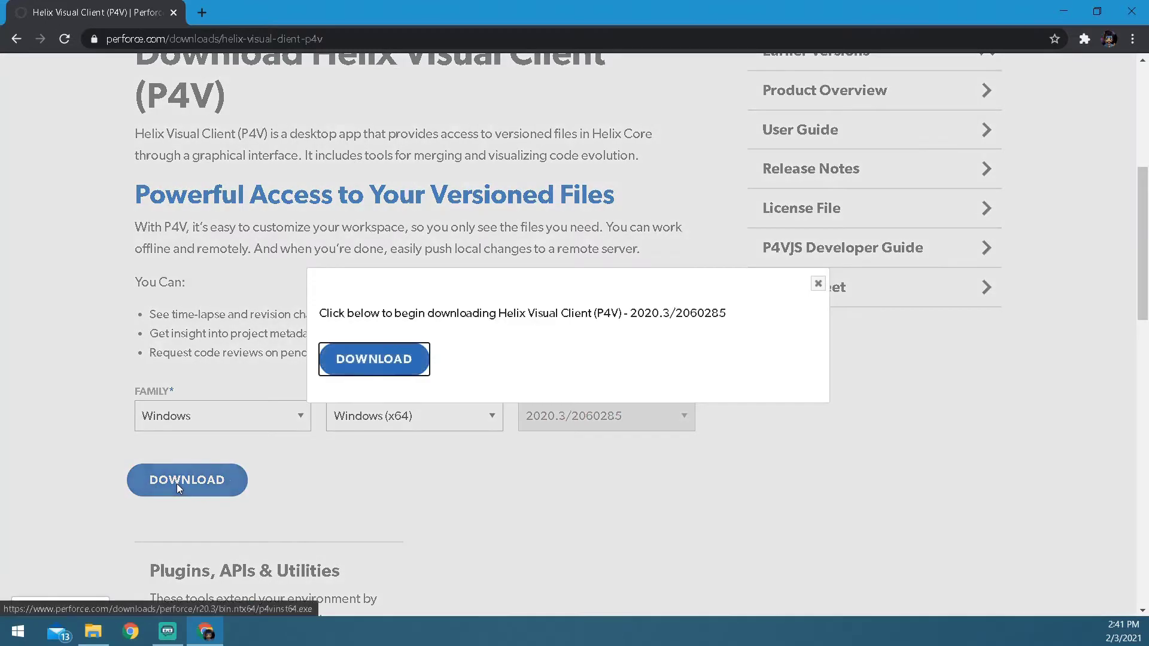
click(369, 361)
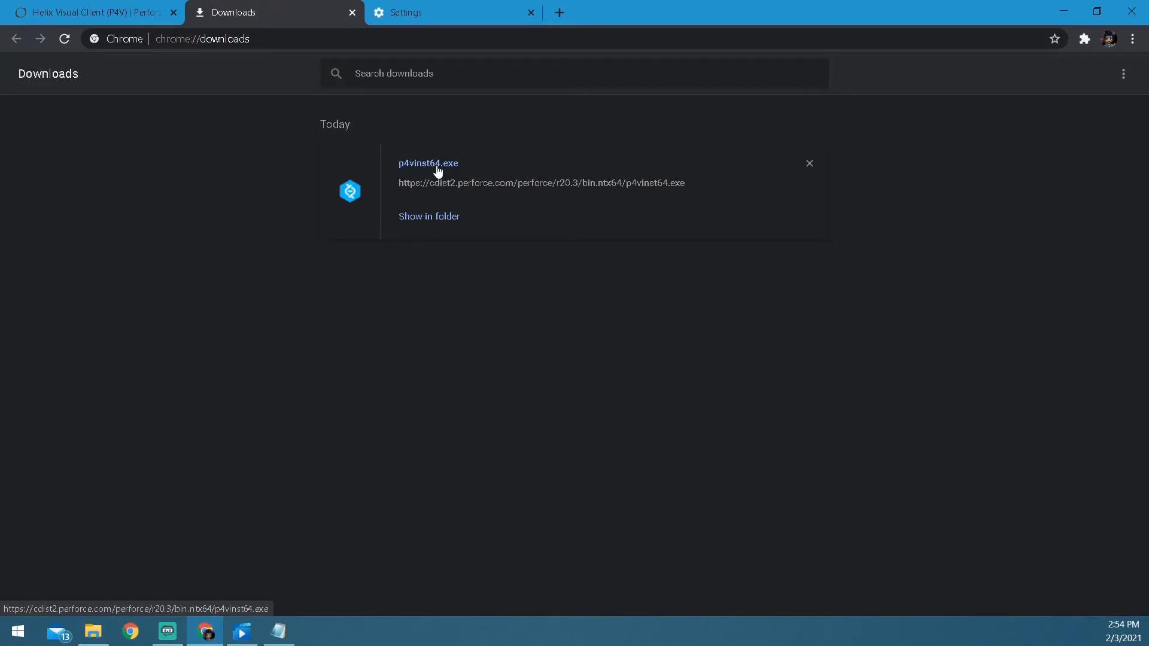
Run p4vinst64.exe, install all four Helix Core apps with the default settings, and close the installer with P4V set to start
click(437, 171)
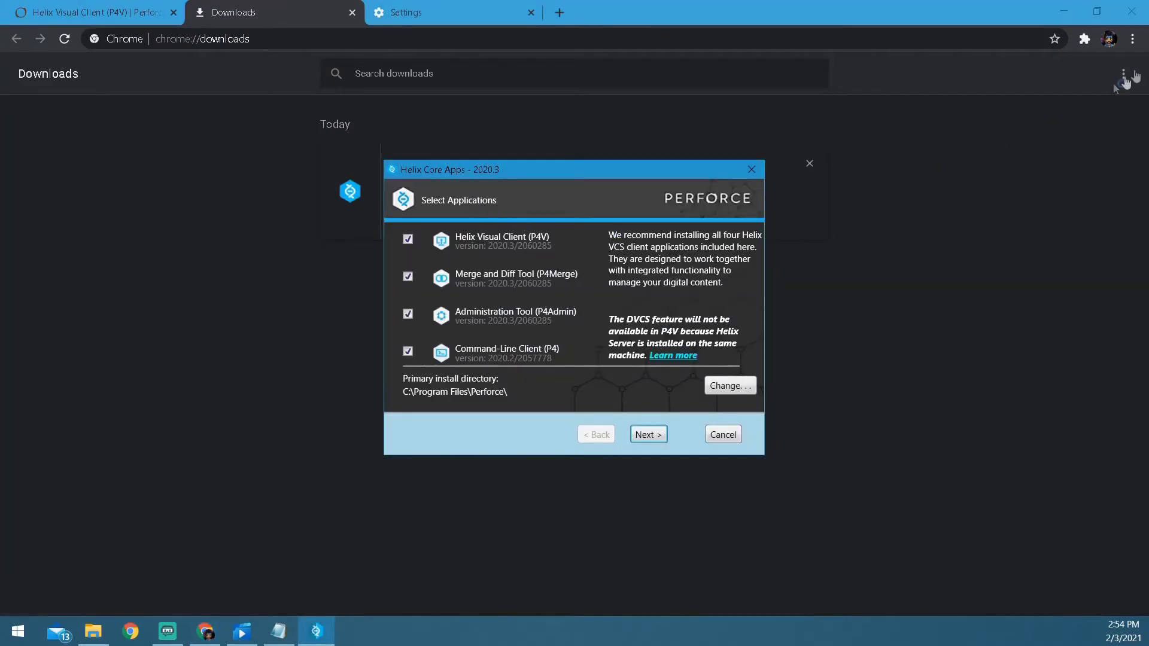
click(1064, 11)
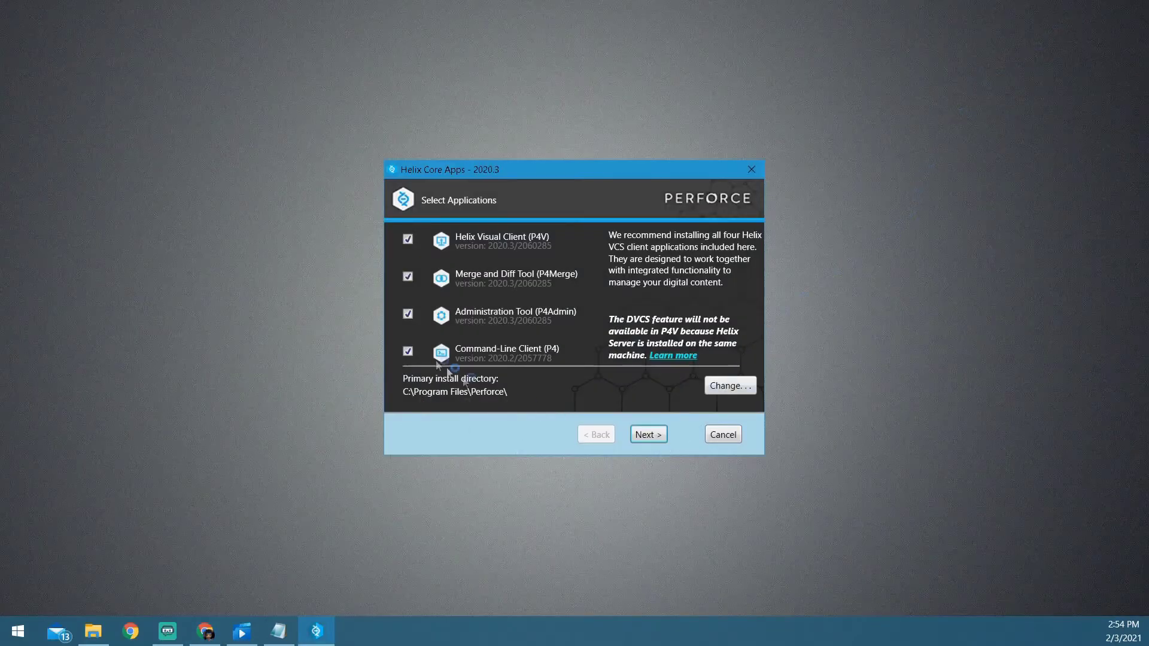
click(657, 435)
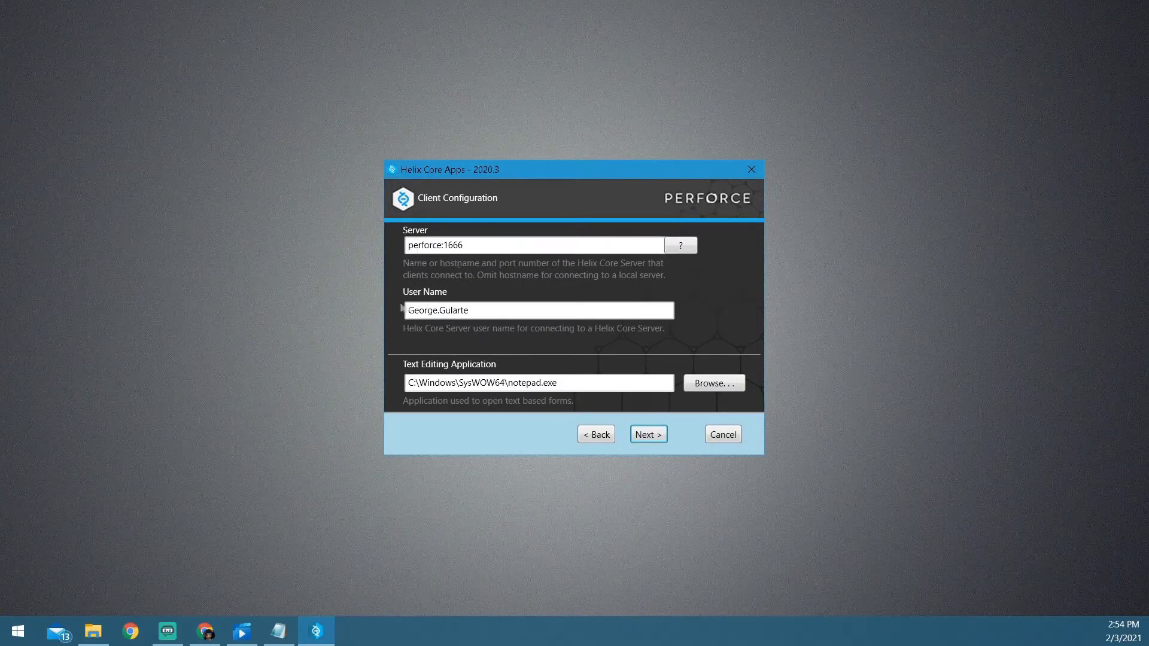
click(655, 435)
click(575, 360)
click(644, 435)
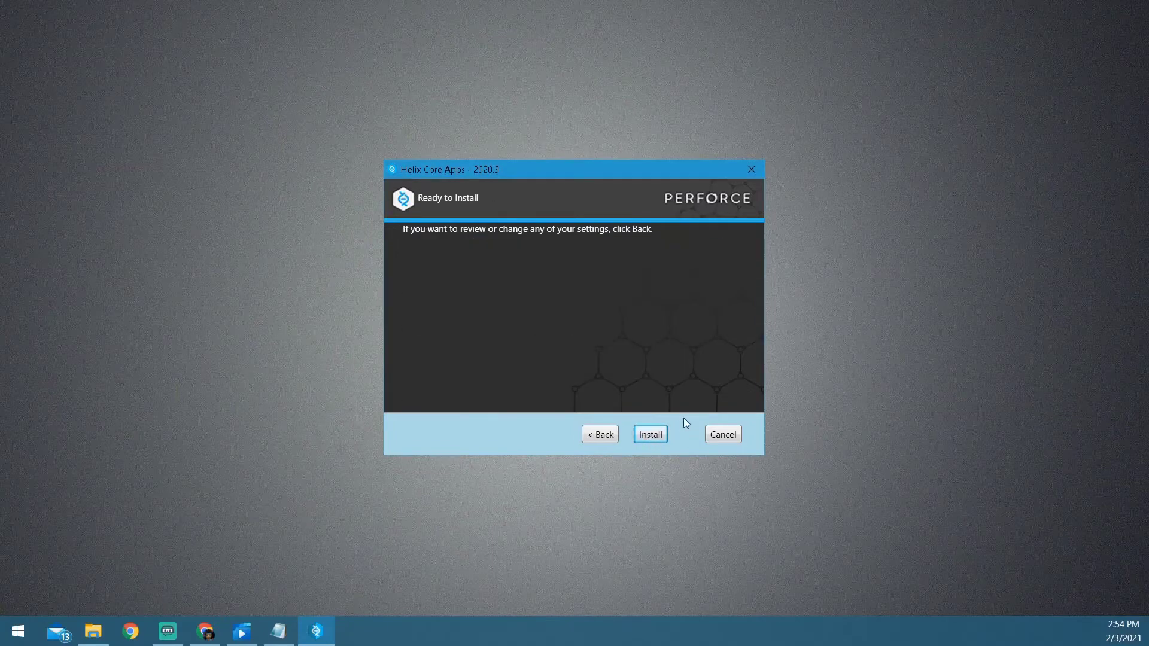
click(659, 434)
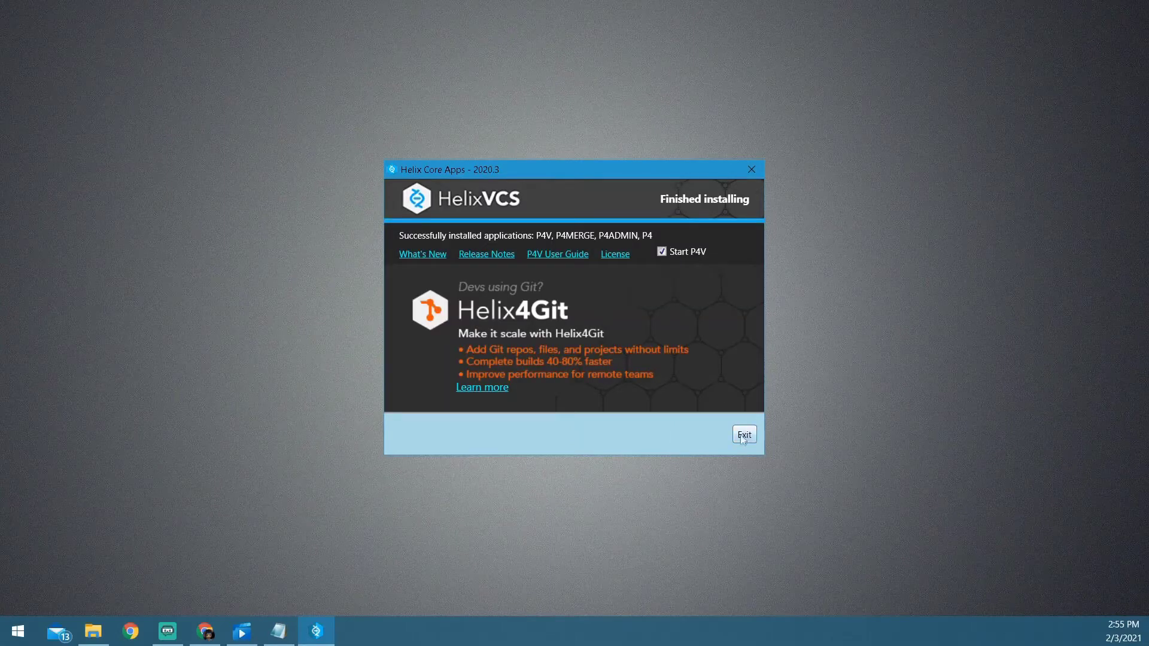
click(743, 435)
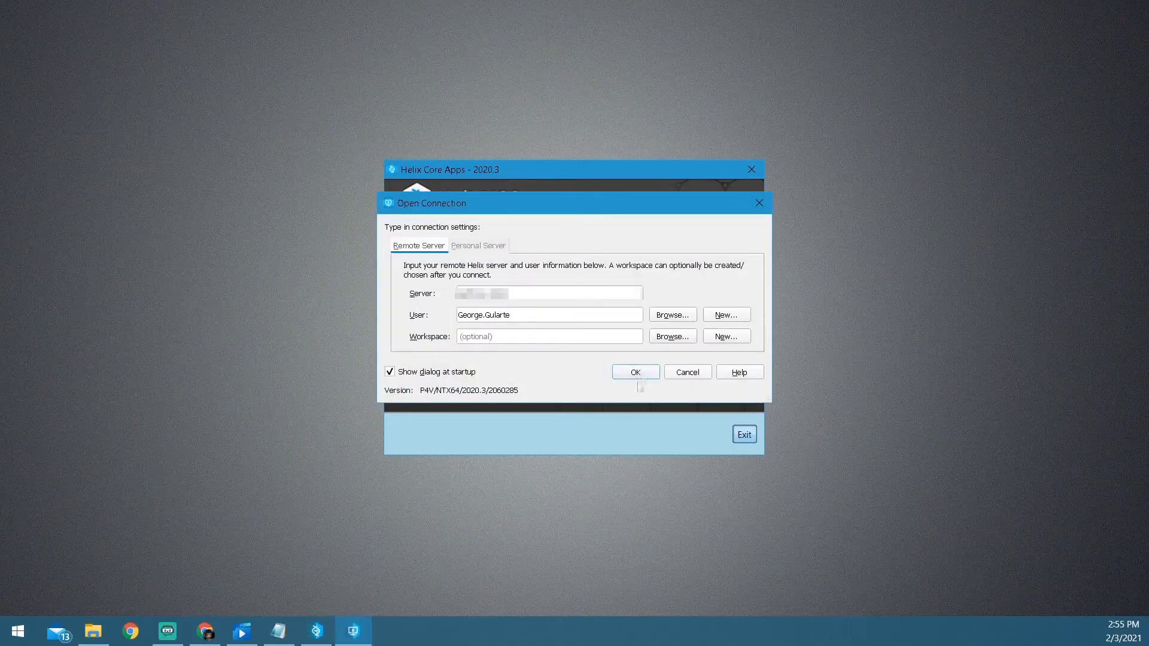
click(751, 169)
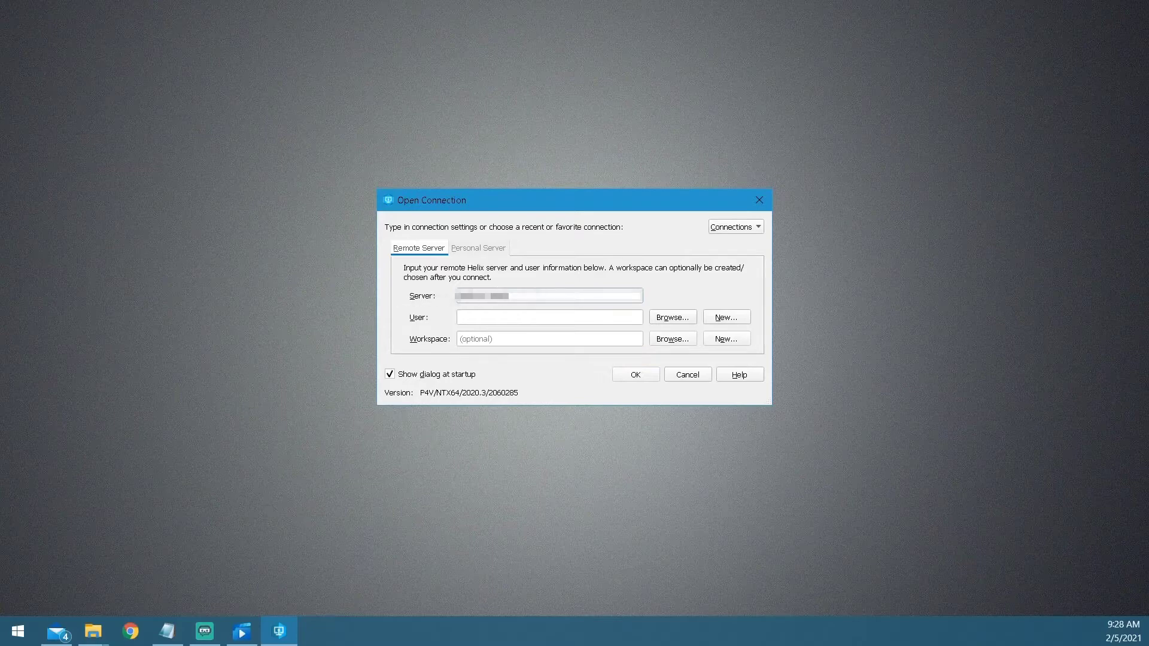
Replace the remote server entry in the connection settings with the copied server address
drag(526, 297, 424, 302)
key(BackSpace)
key(ctrl+v)
key(alt+Tab)
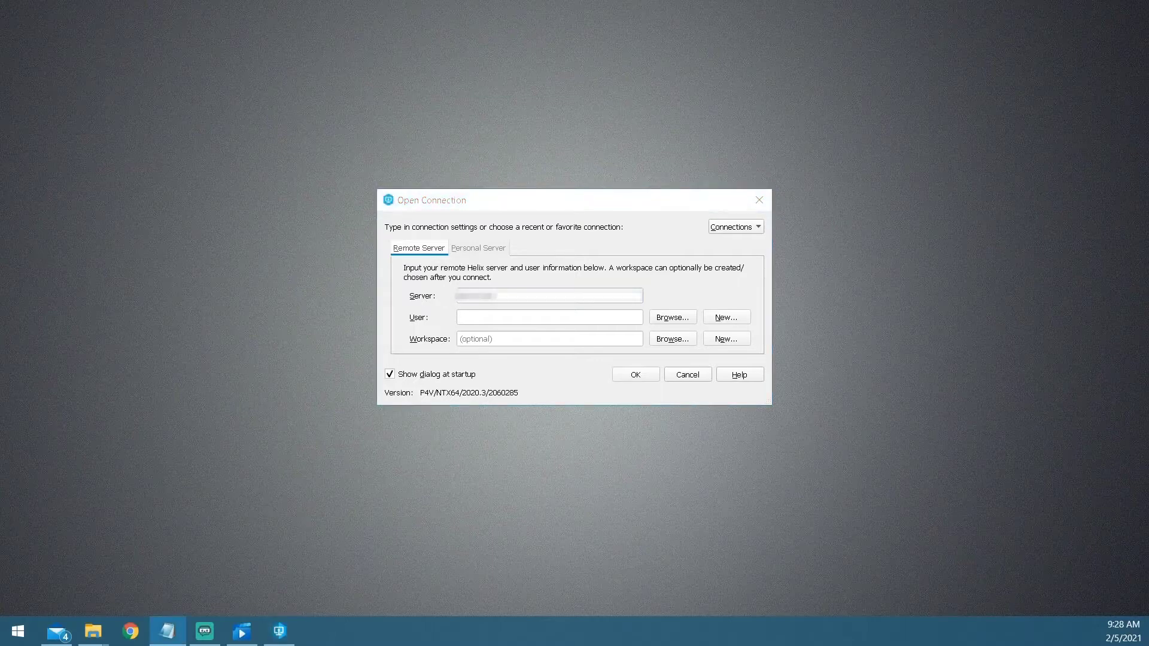
click(506, 300)
key(ctrl+v)
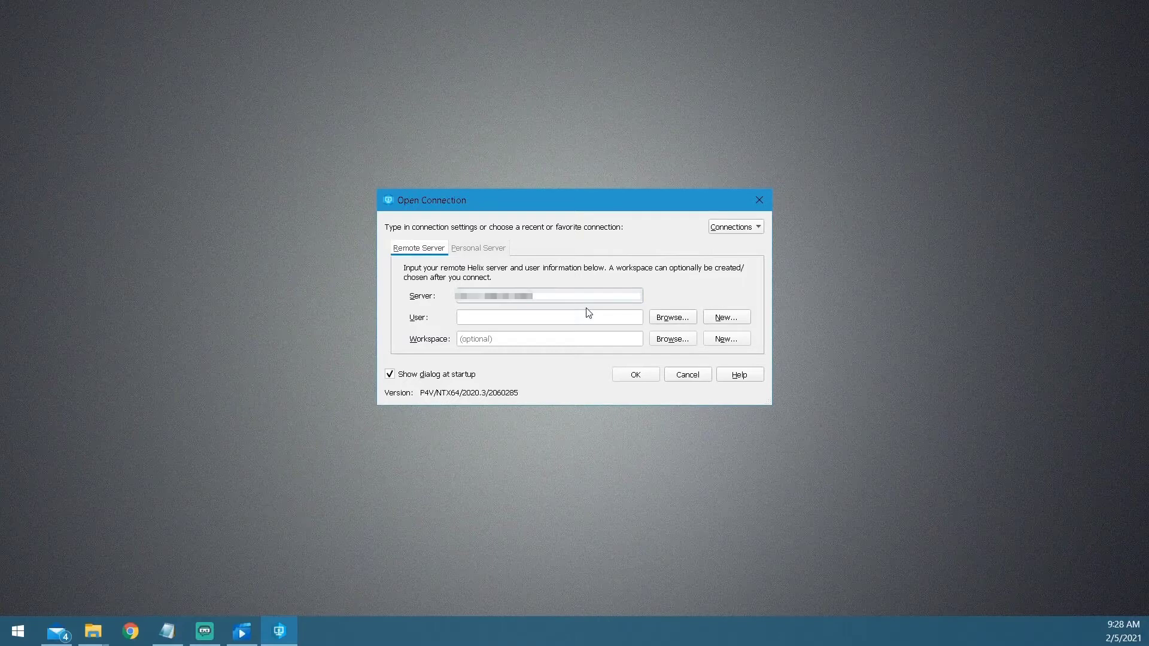
Enter GGJ_User as the user for the server connection
click(560, 314)
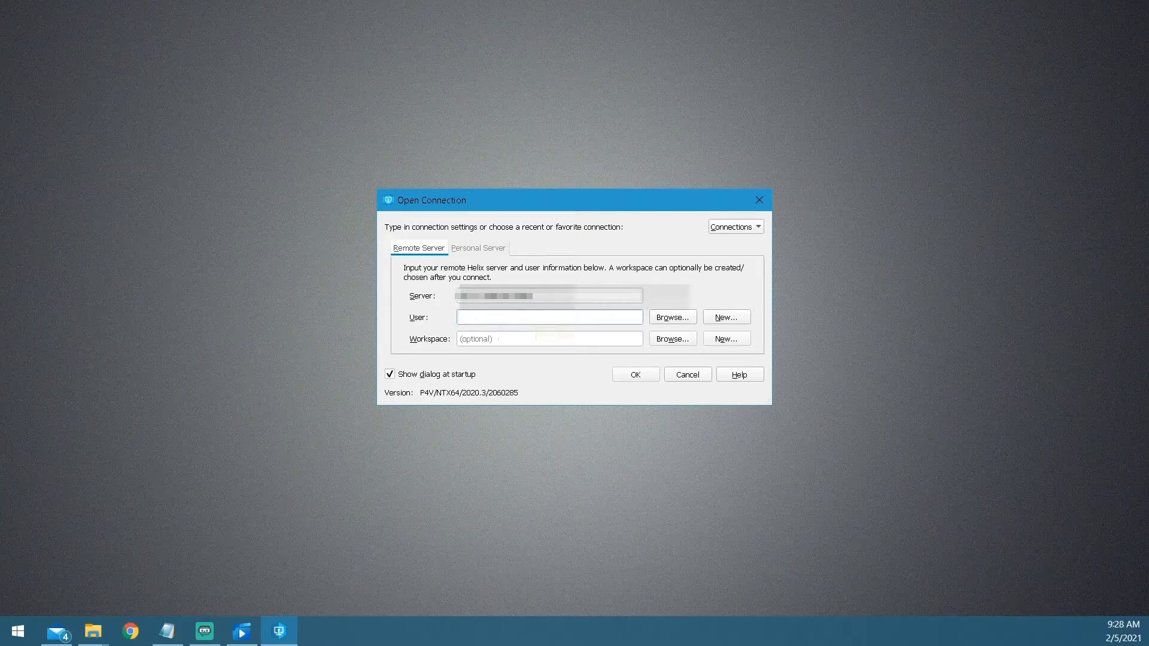
key(alt+Tab)
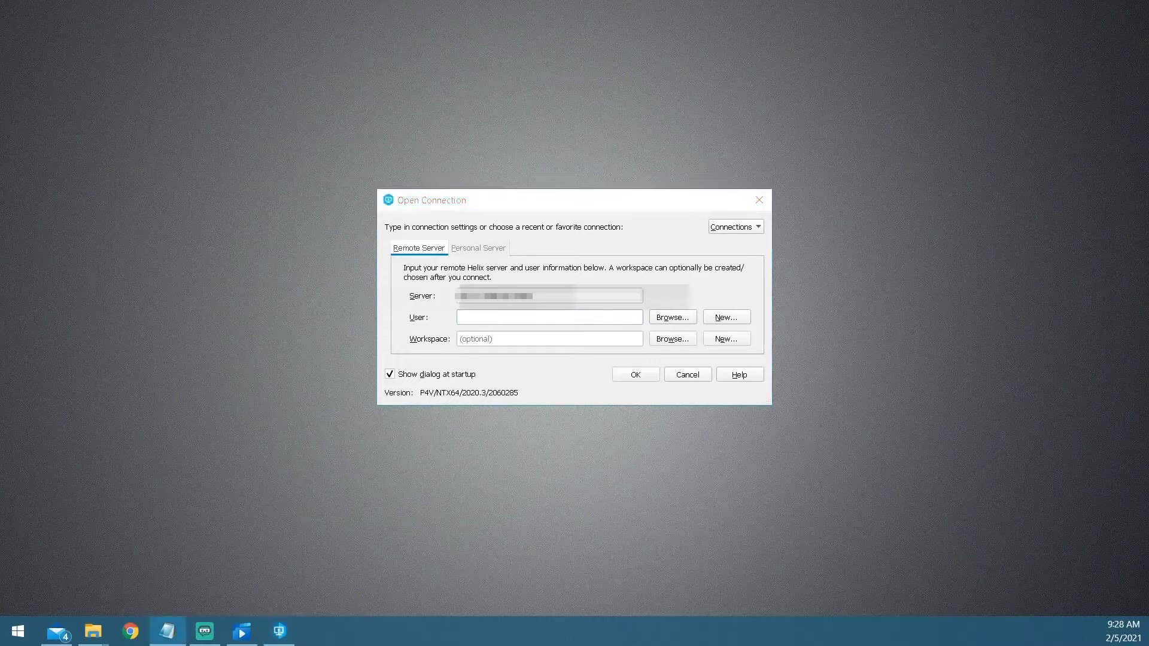
click(551, 322)
text(GGJ_User)
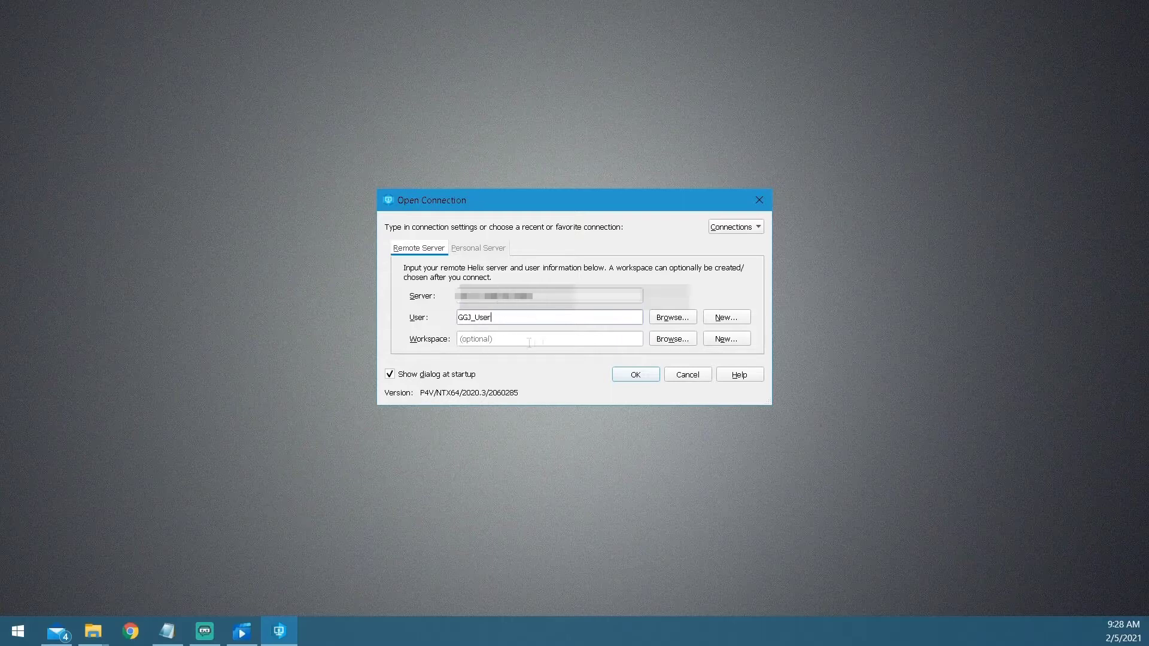
Start a new workspace for the connection and name it GG.GGJ_2021.Extra
click(726, 338)
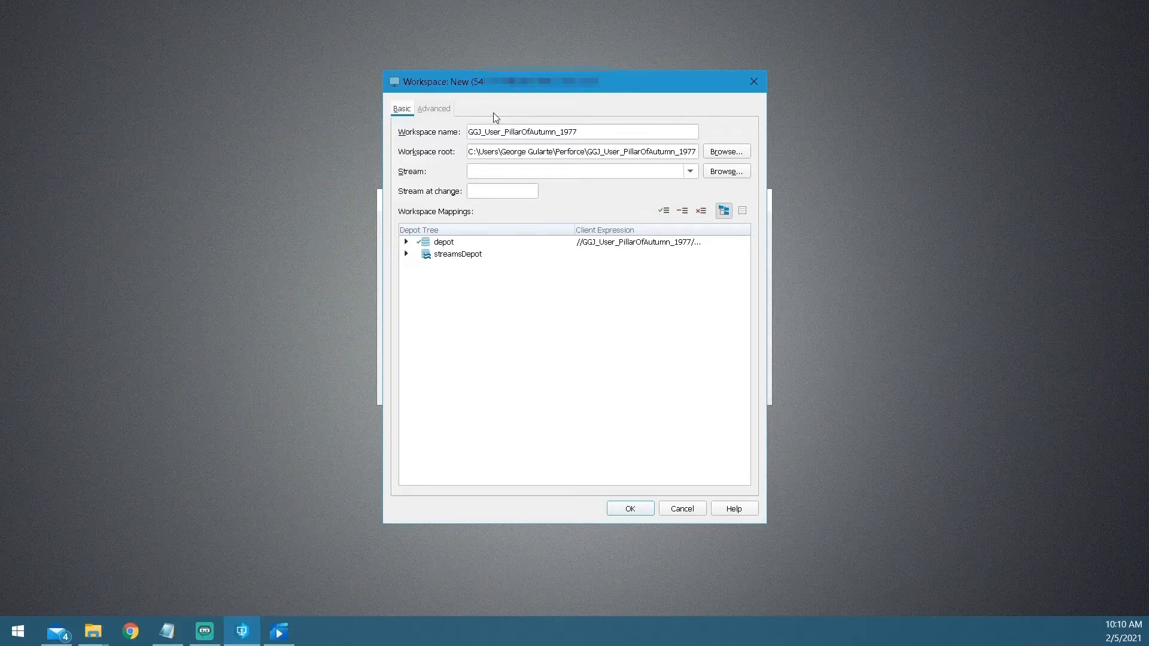
double_click(570, 131)
key(BackSpace)
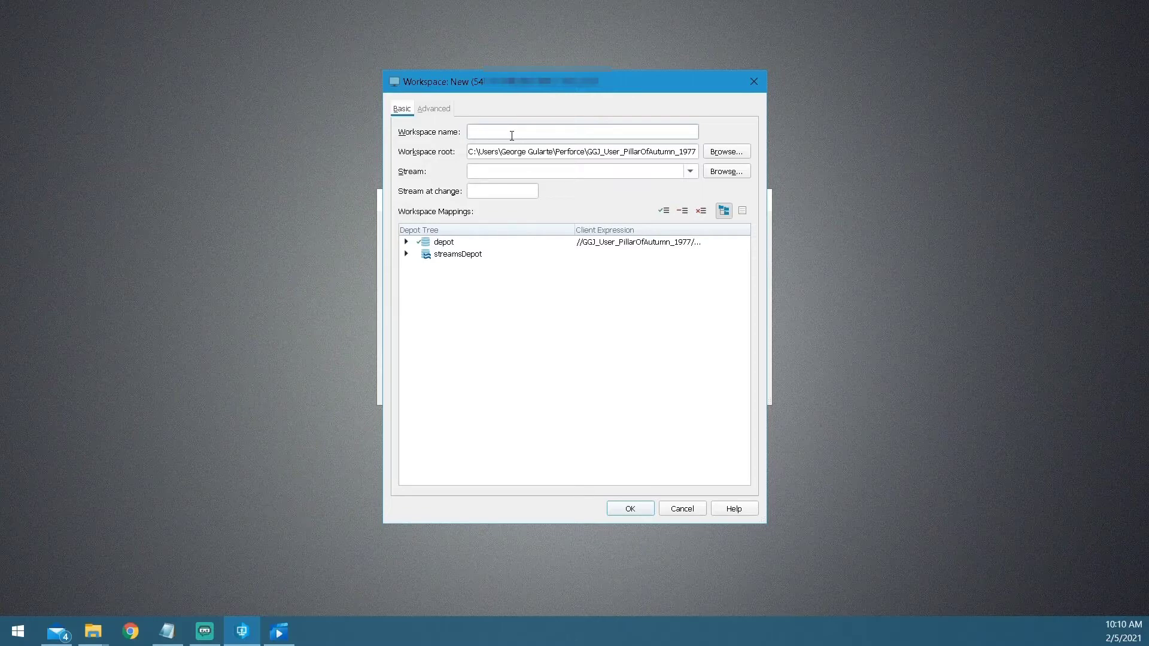
text(GG)
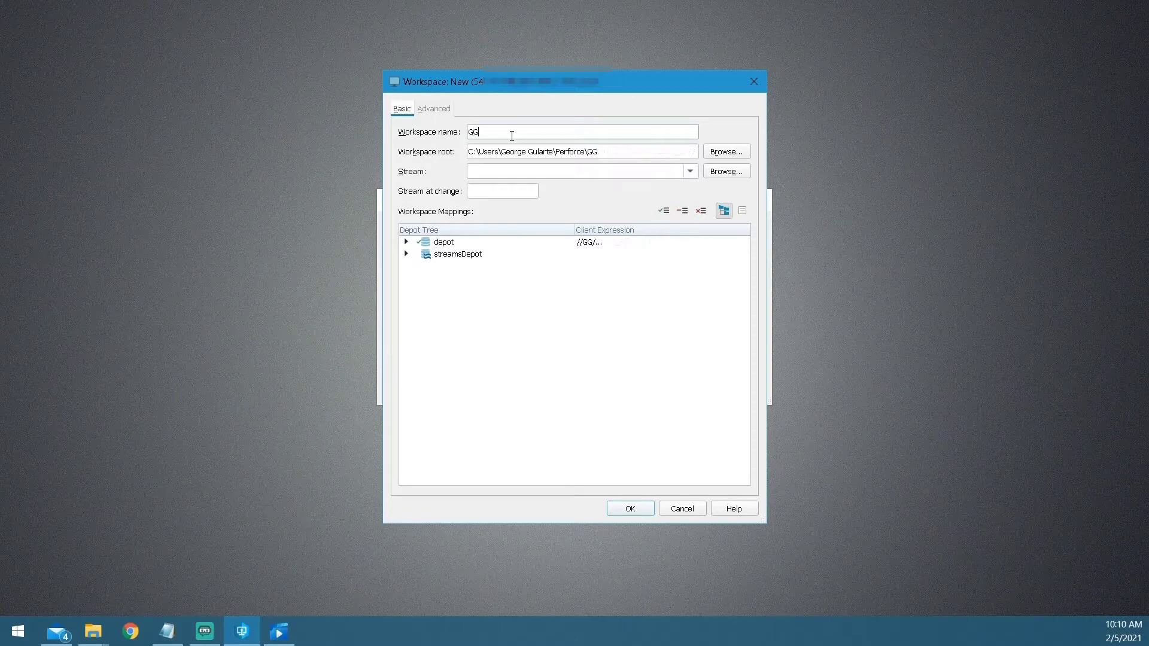
text(.GGJ_2021.)
text(Extra)
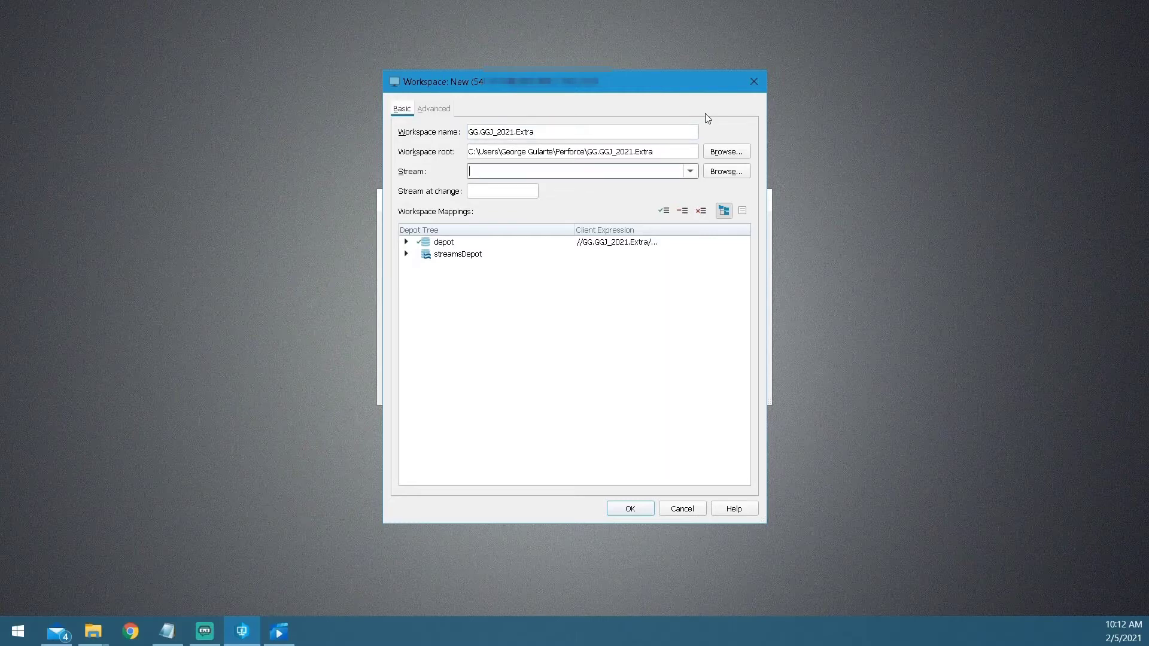
click(560, 128)
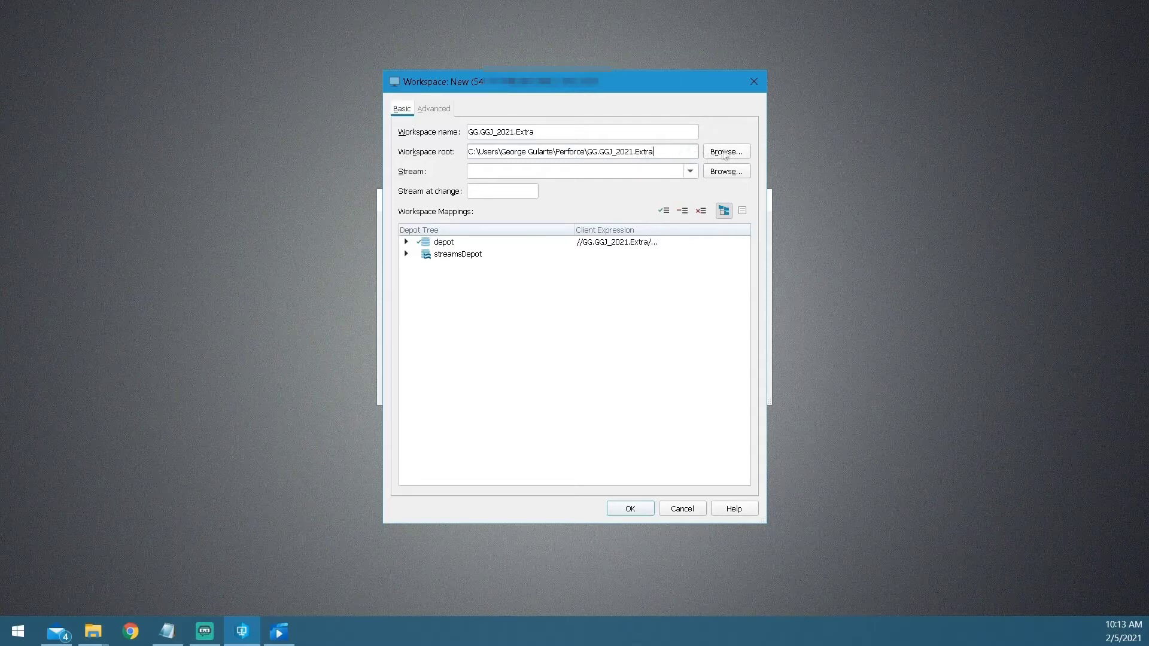
Browse for the workspace root on ApplicationsDrive (G:) and create a folder named GGJ_2021 inside Projects
double_click(539, 151)
drag(670, 153, 602, 153)
click(520, 156)
click(736, 153)
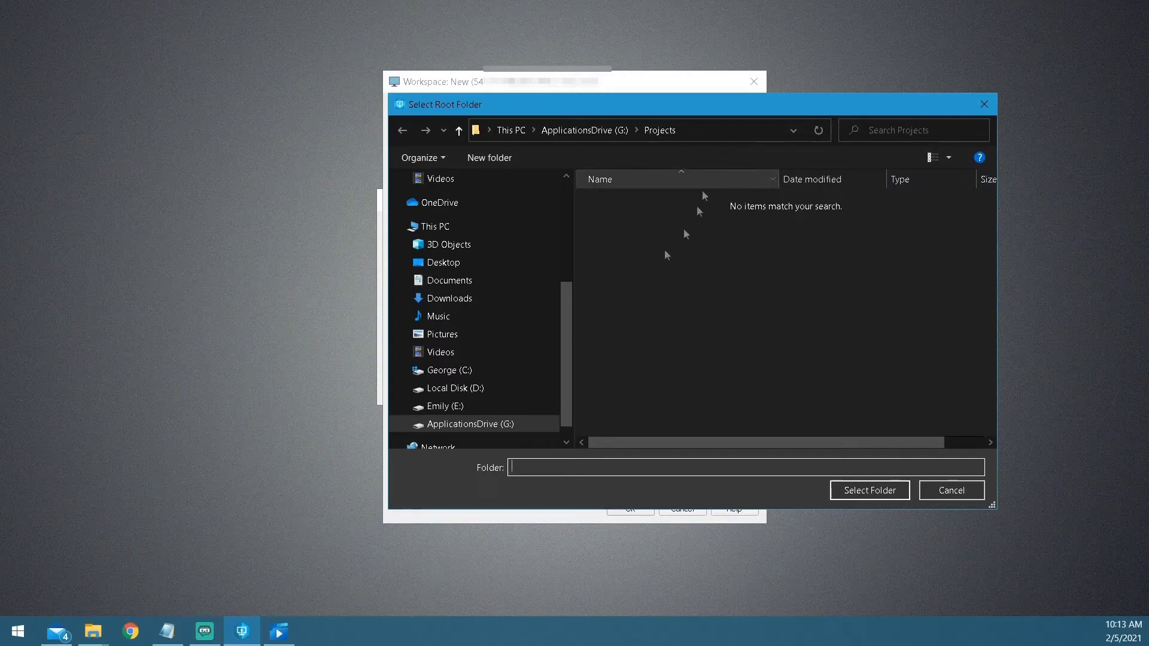
scroll(542, 296, down, 1)
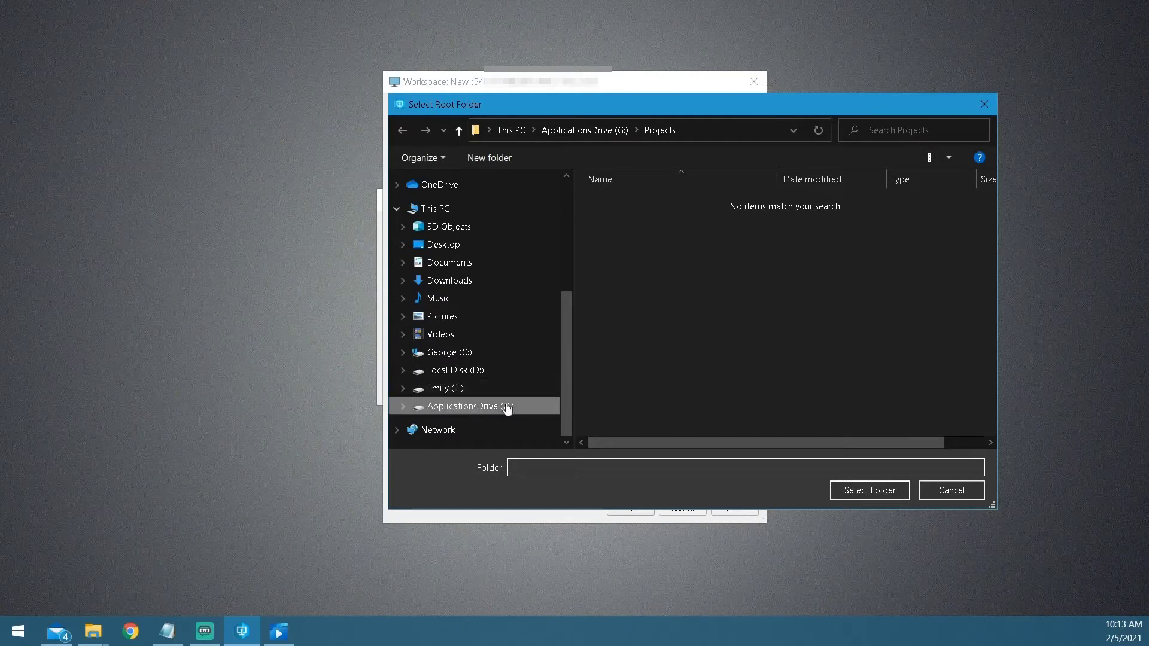
click(476, 409)
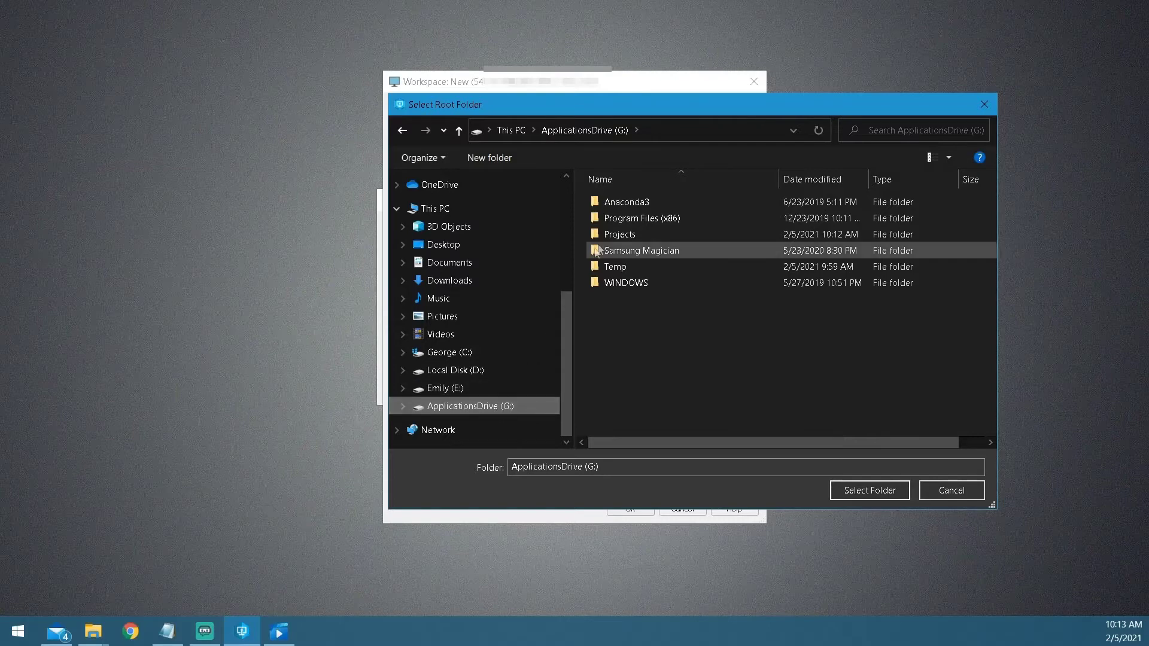
double_click(608, 234)
right_click(618, 219)
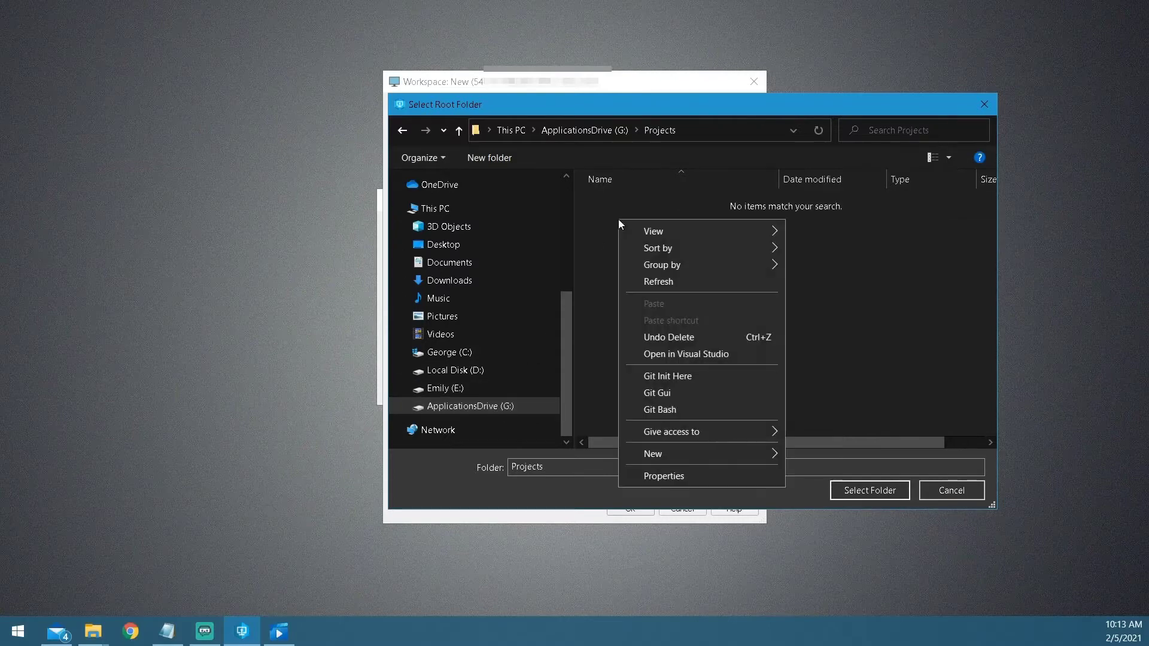
mouse_move(770, 450)
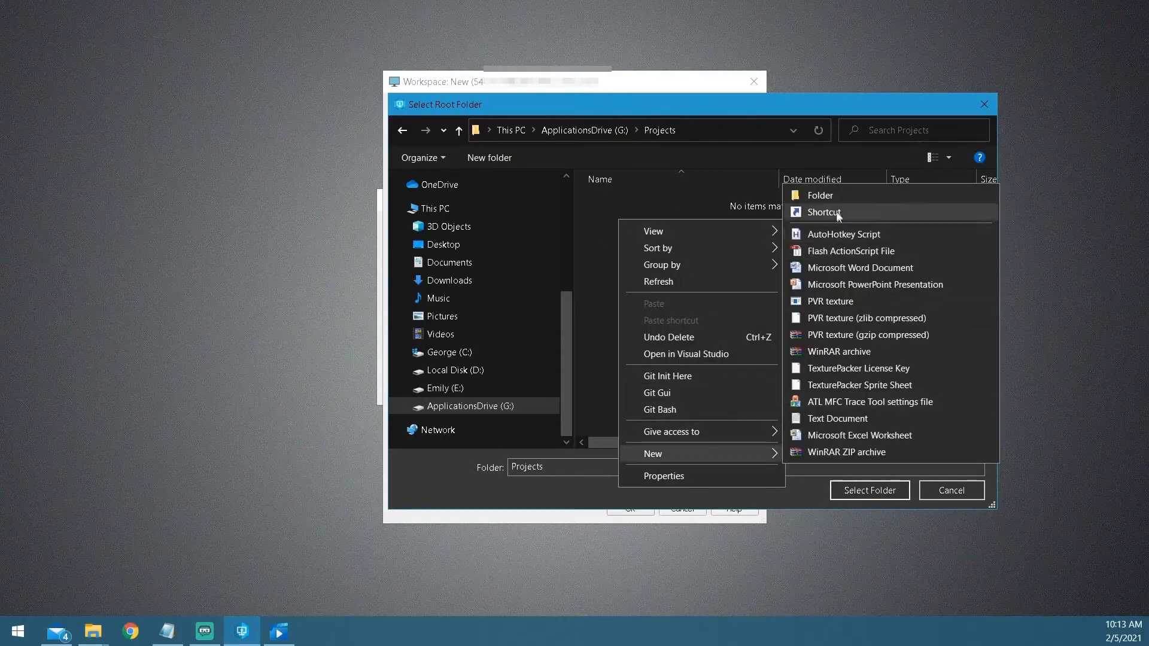
click(834, 195)
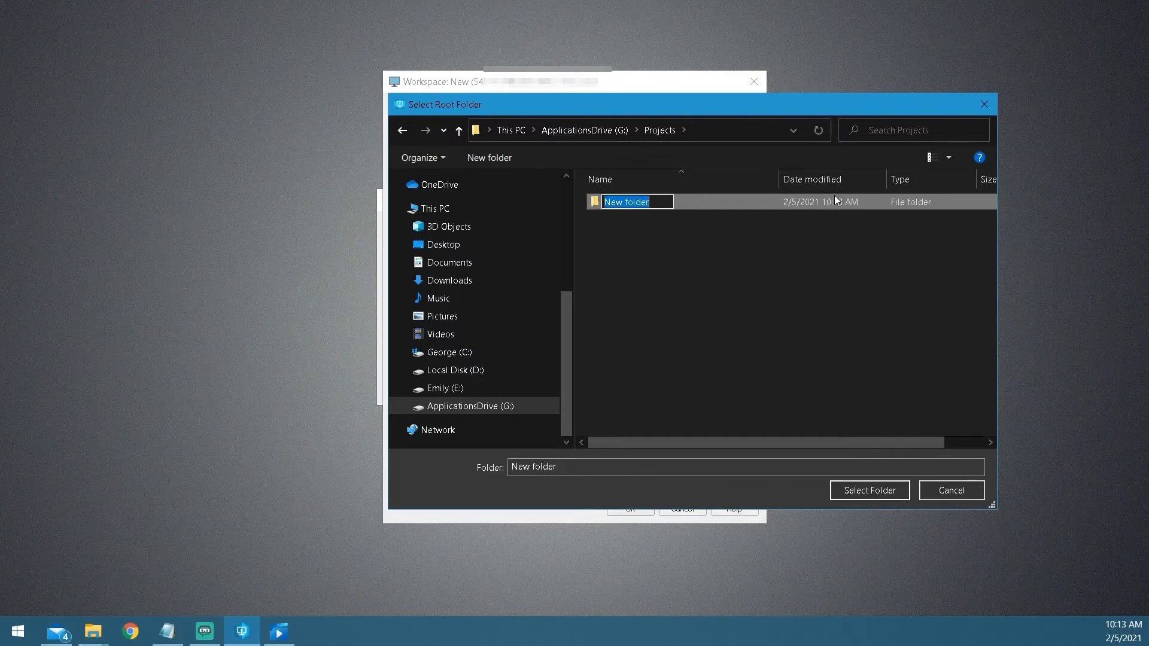
text(GGJ_2021)
key(Return)
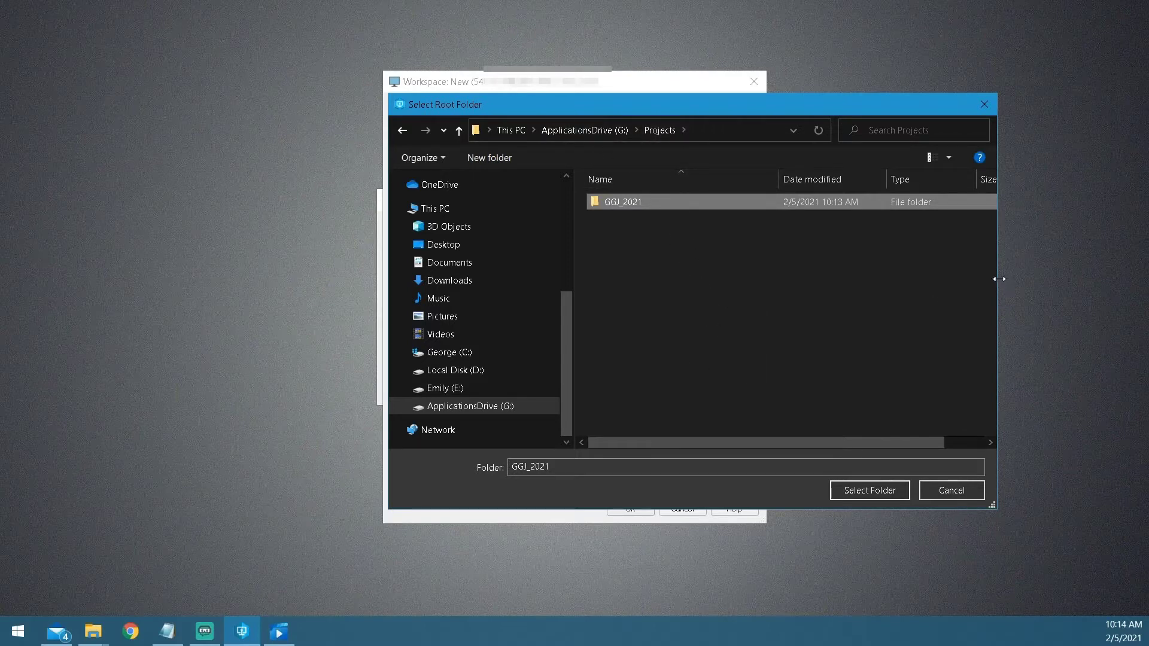
Select the GGJ_2021 folder inside Projects on the G: drive as the workspace root
drag(998, 279, 1032, 277)
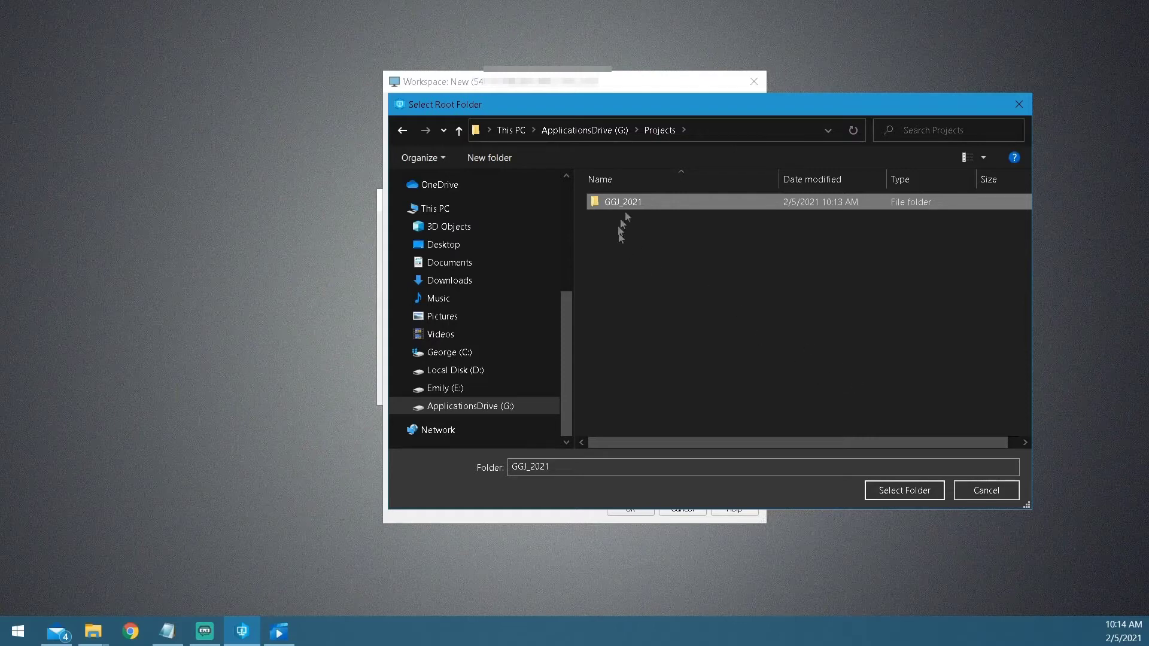
click(471, 407)
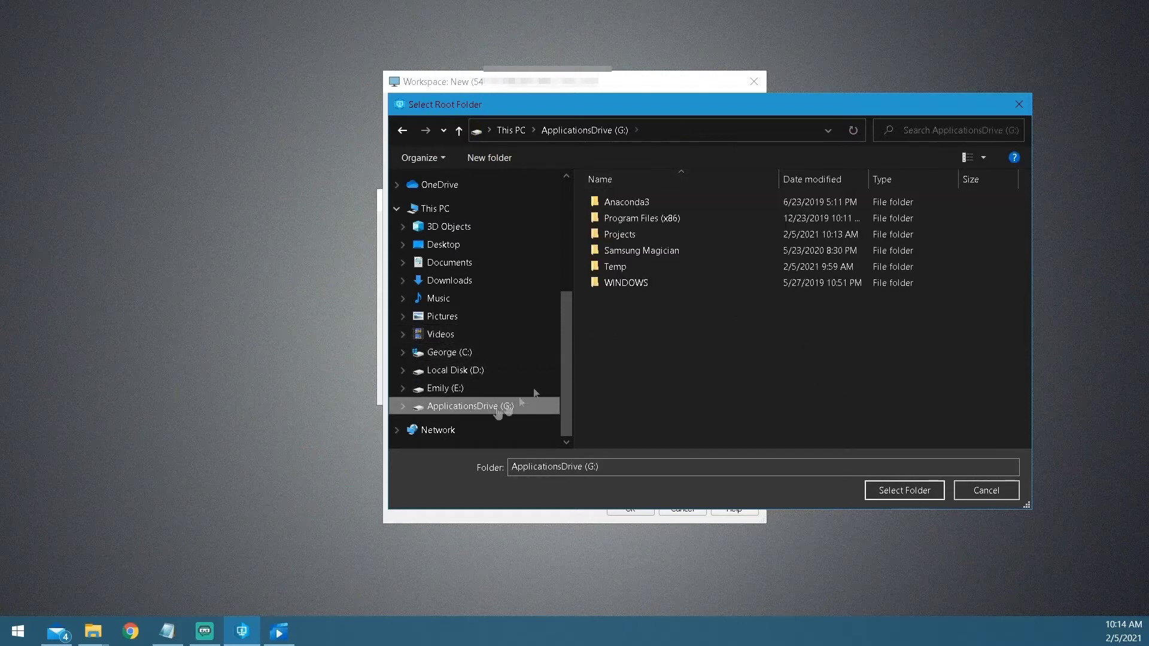
click(621, 236)
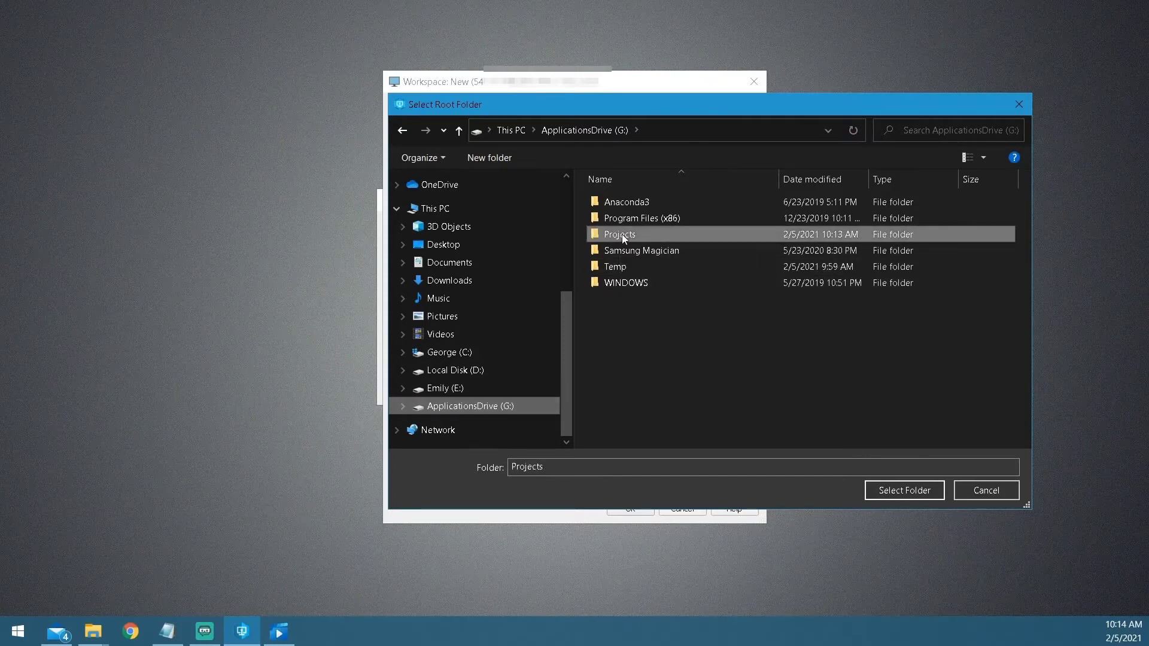
double_click(622, 235)
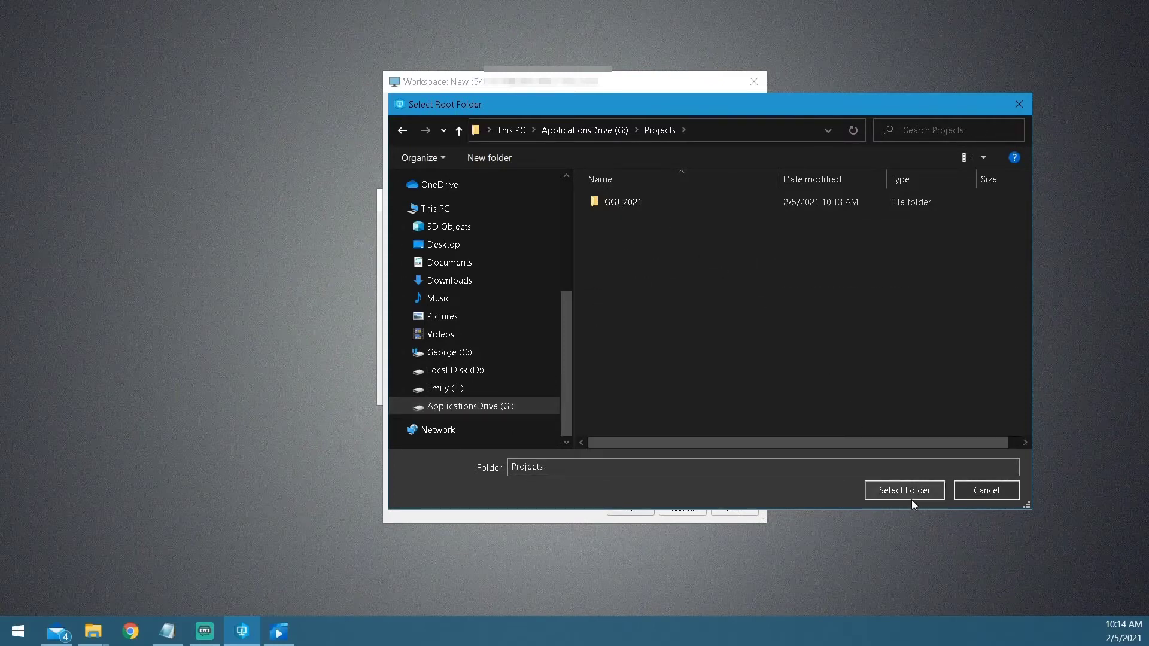
double_click(633, 204)
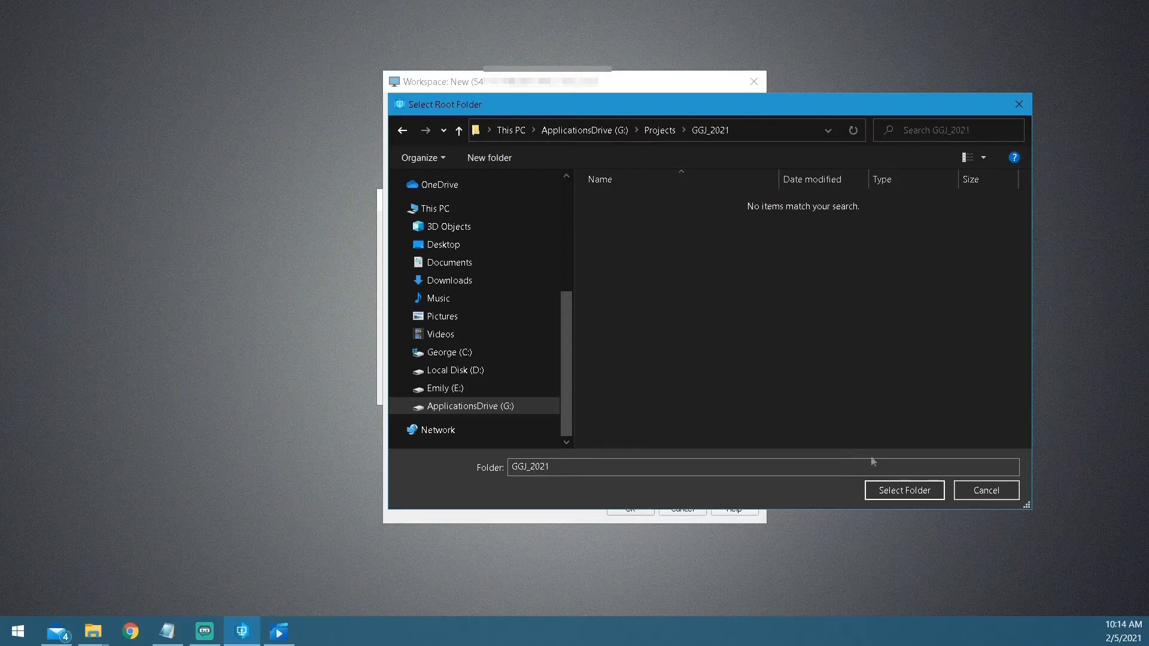
click(905, 490)
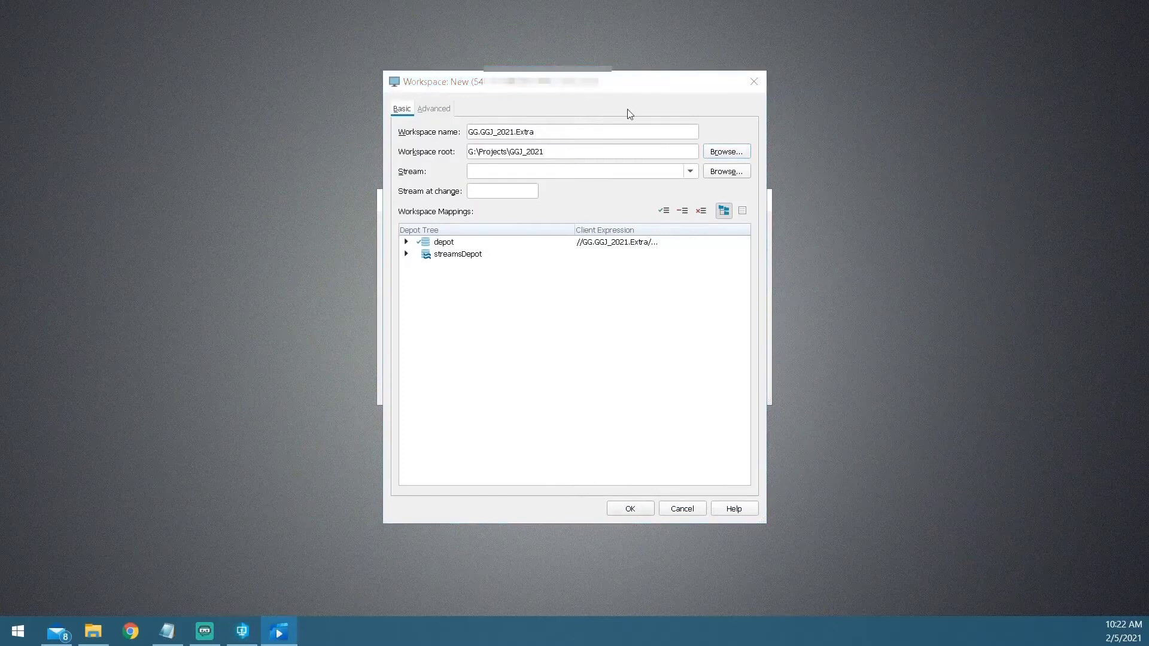
click(567, 134)
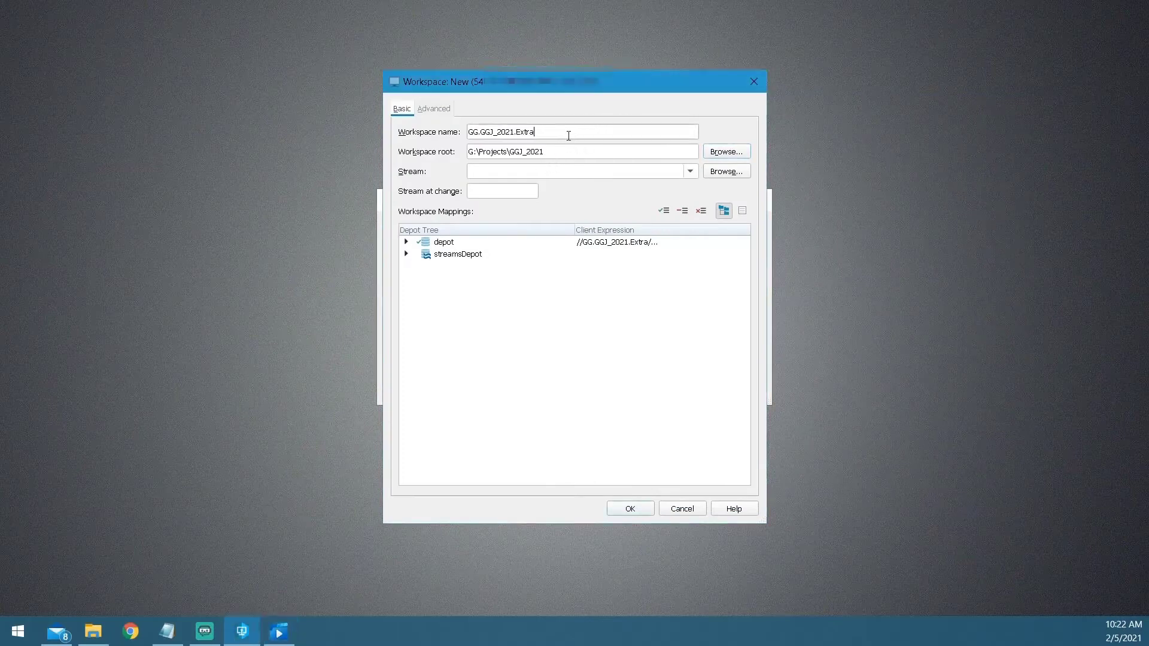
click(569, 151)
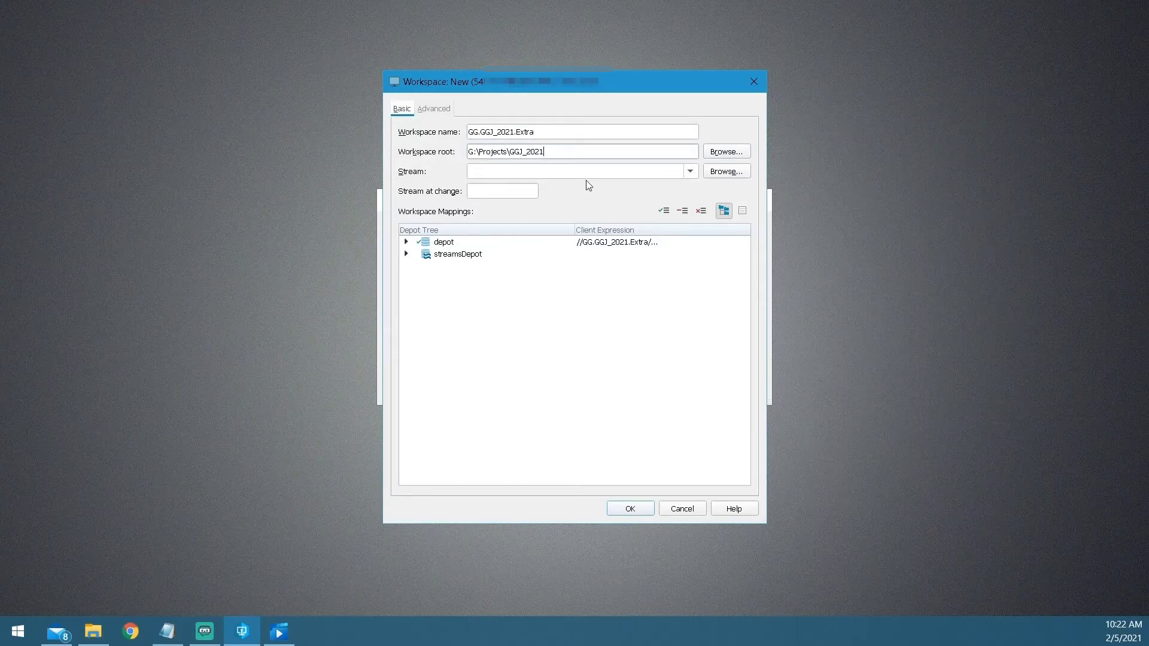
Assign the GGJ_2021-Main stream from streamsDepot to the new workspace
click(722, 173)
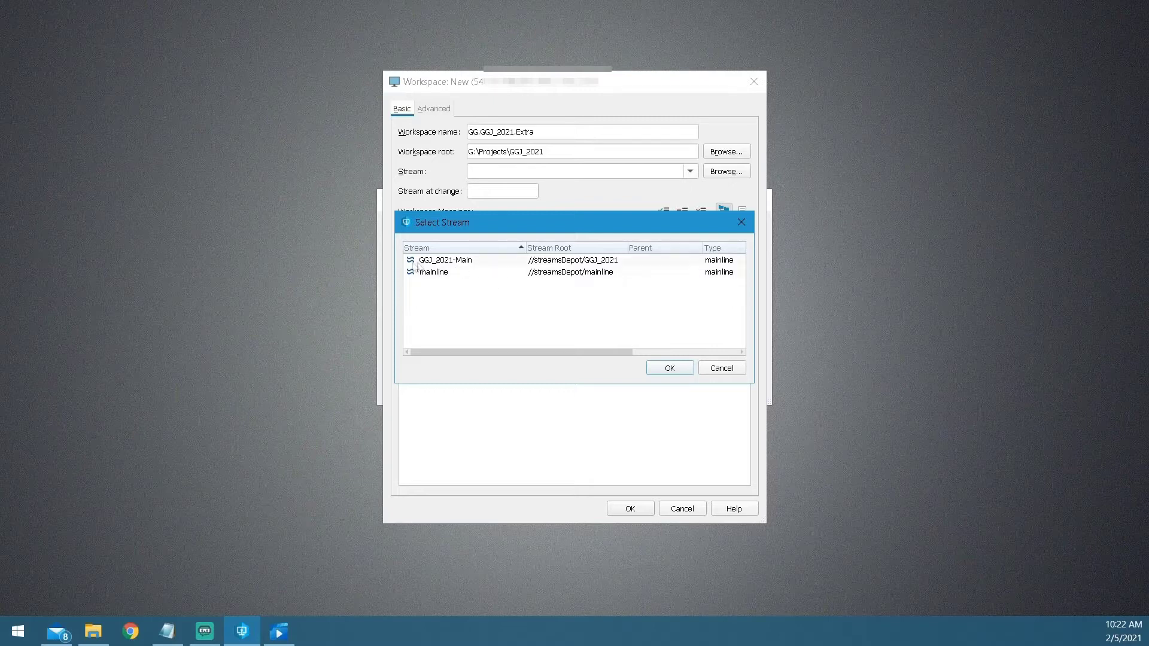
click(455, 263)
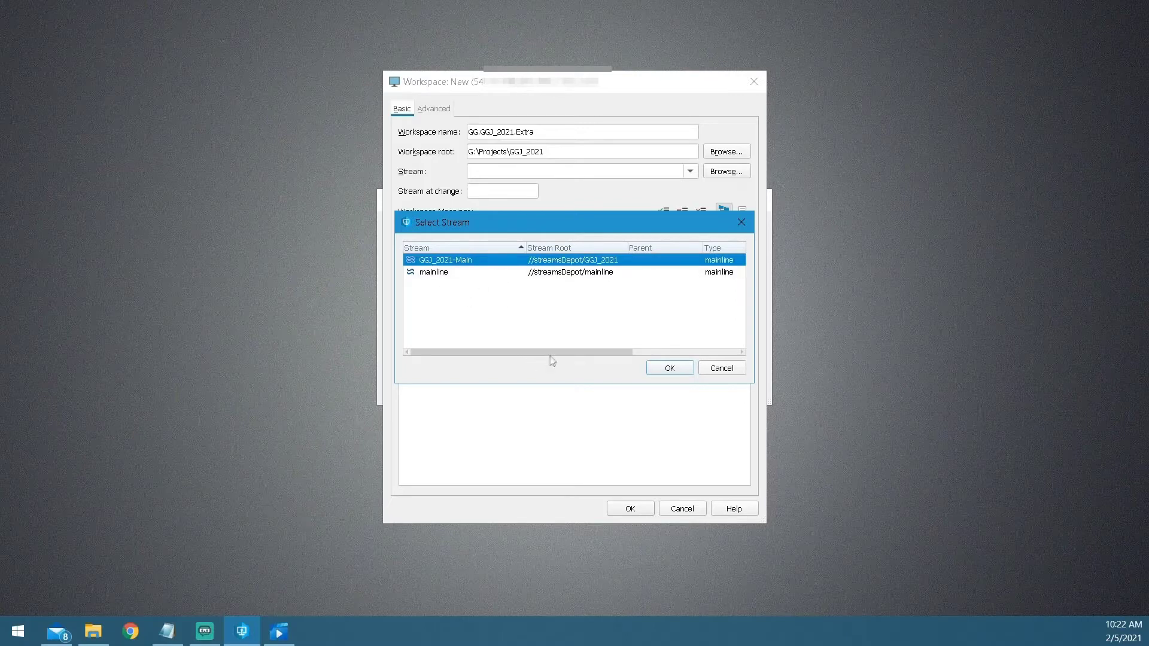
click(670, 368)
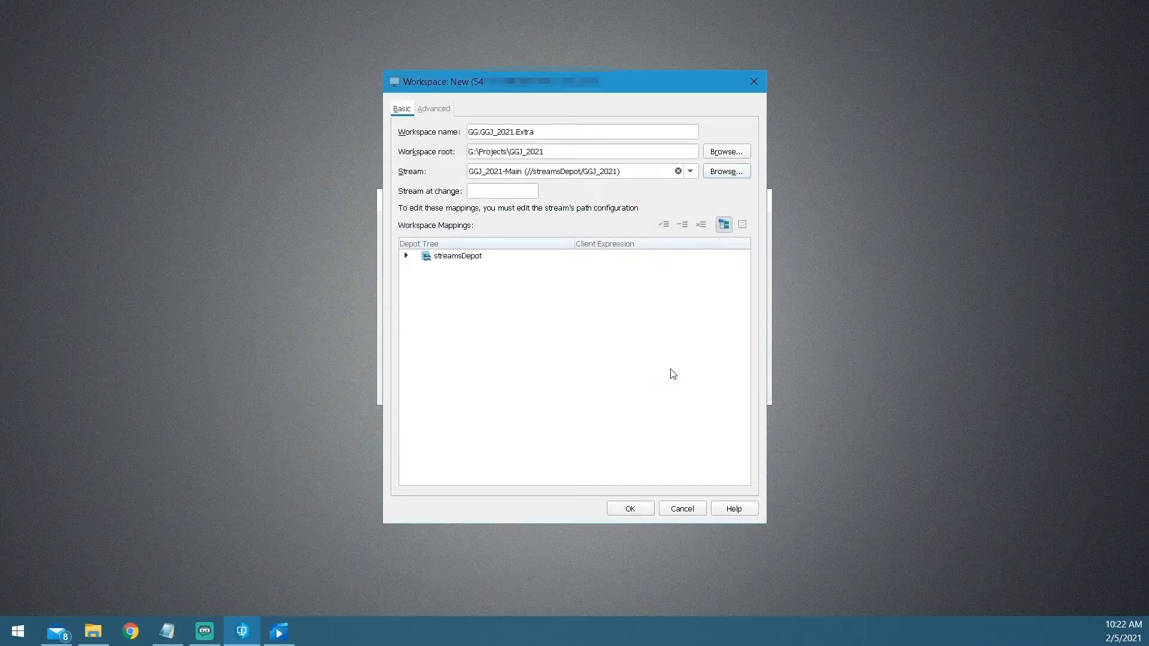
In the workspace's advanced settings, enable Rmdir for empty directories and set the on-submit behaviour to Revert unchanged files
click(436, 111)
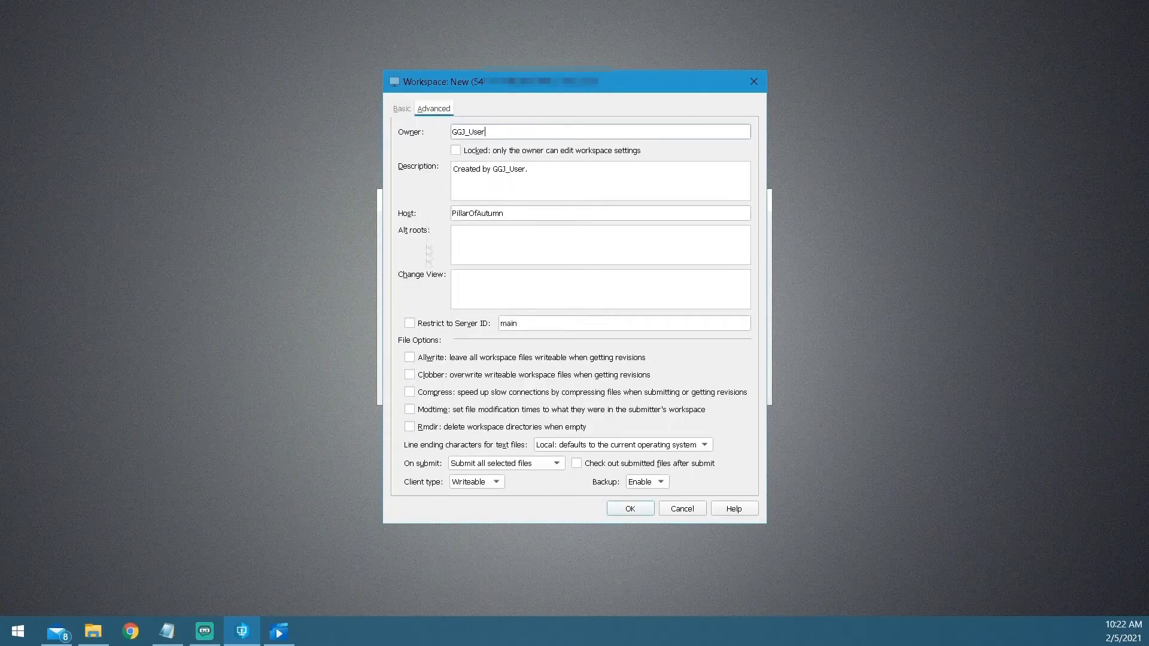
click(409, 427)
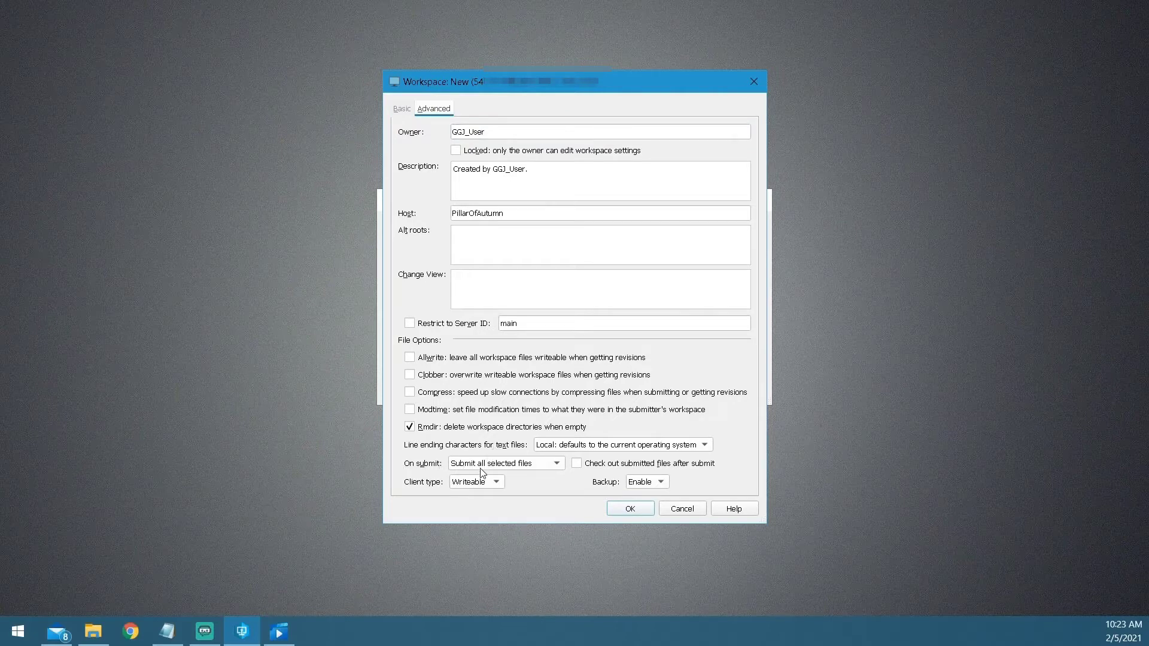
click(559, 463)
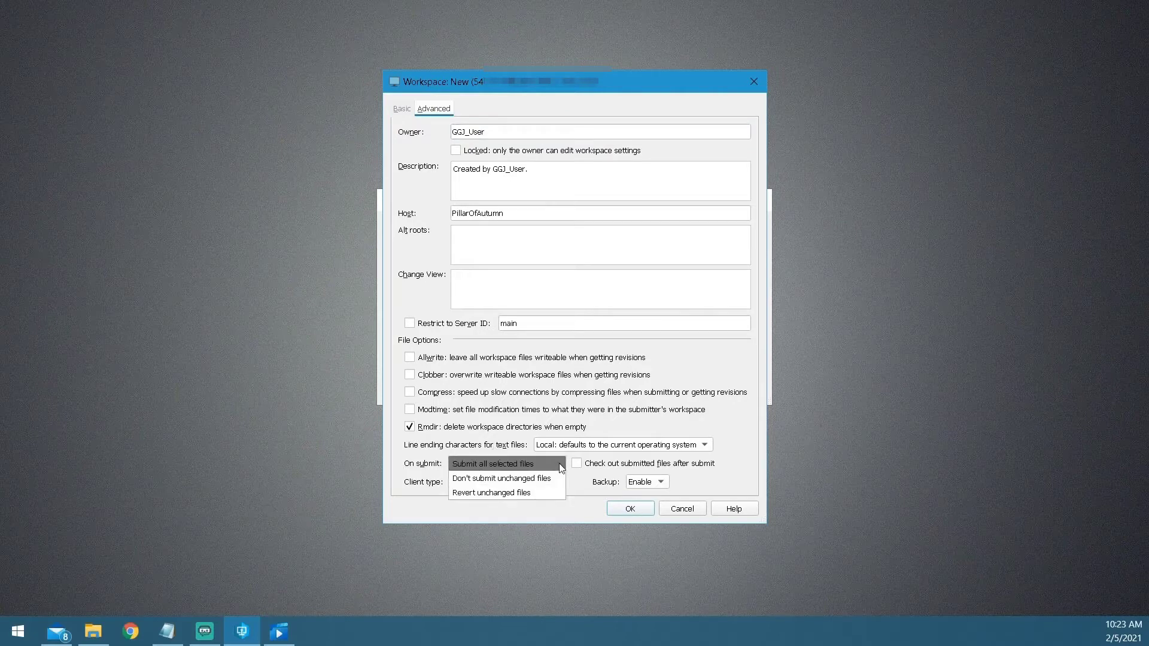
click(541, 493)
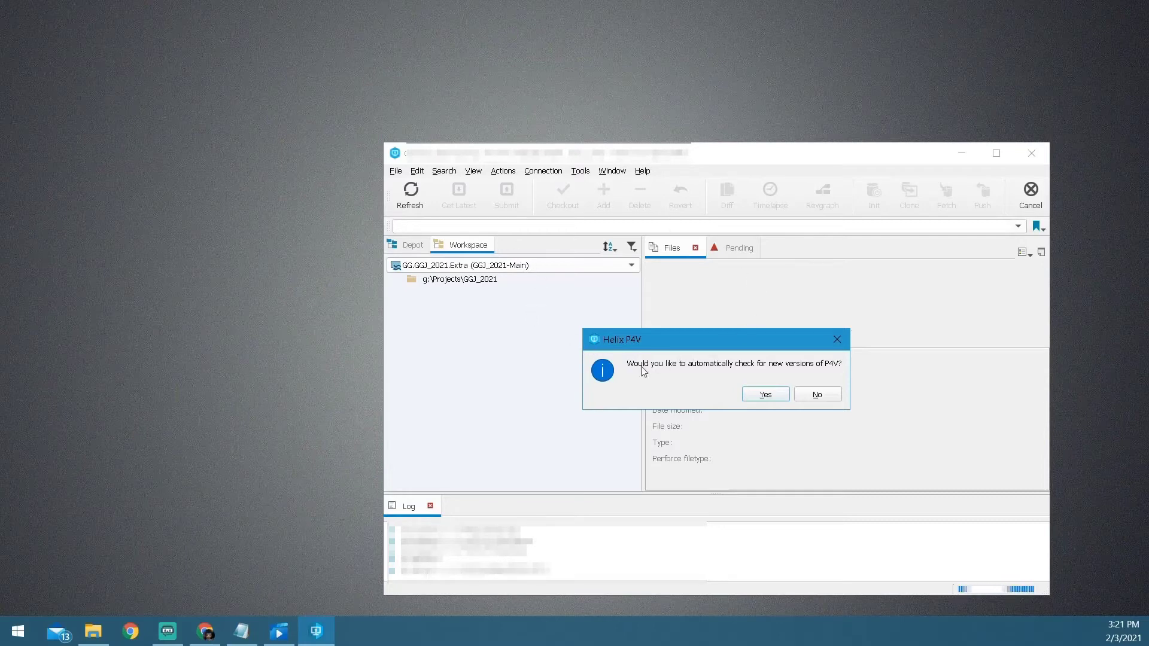
Decline automatic version checks and anonymous usage data sharing, and maximize the main window
click(817, 394)
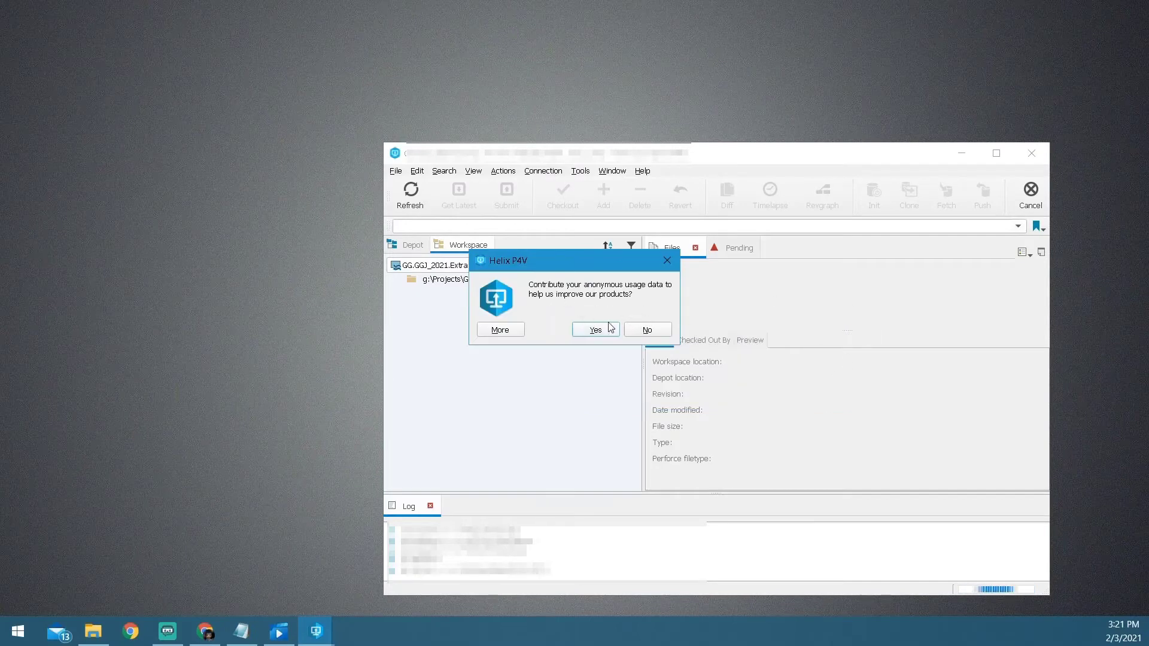
click(647, 331)
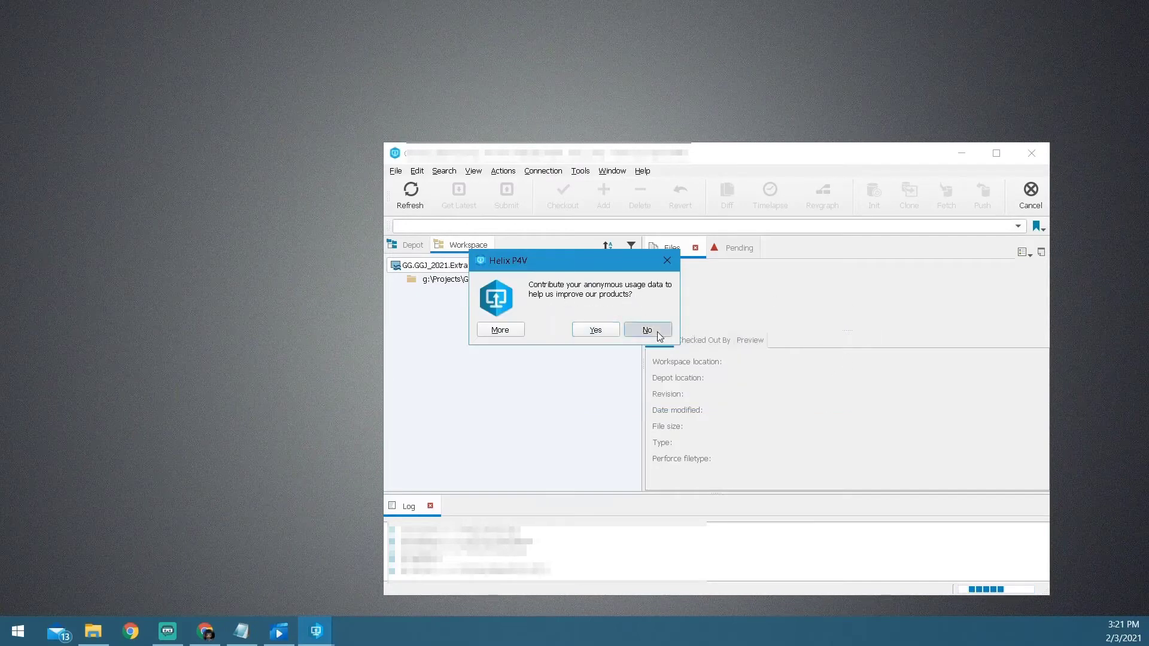
click(996, 154)
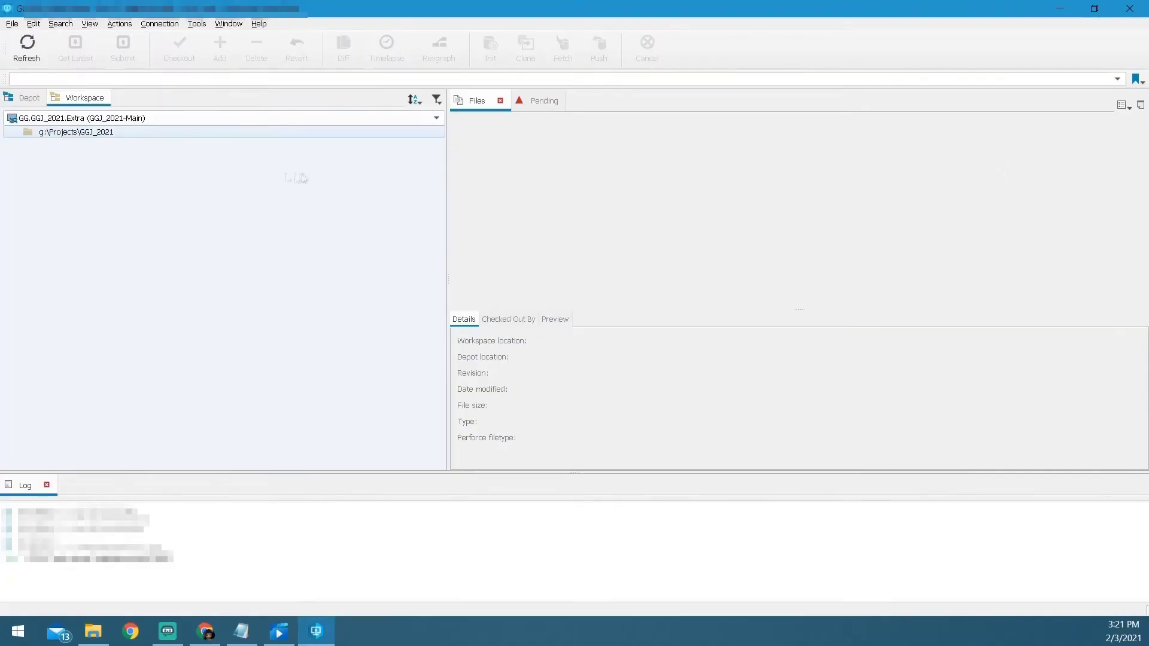
Examine the depot tree by expanding streamsDepot down to the contents of the GGJ_2021 folder in the GGJ_2021-Main stream
click(29, 101)
click(42, 144)
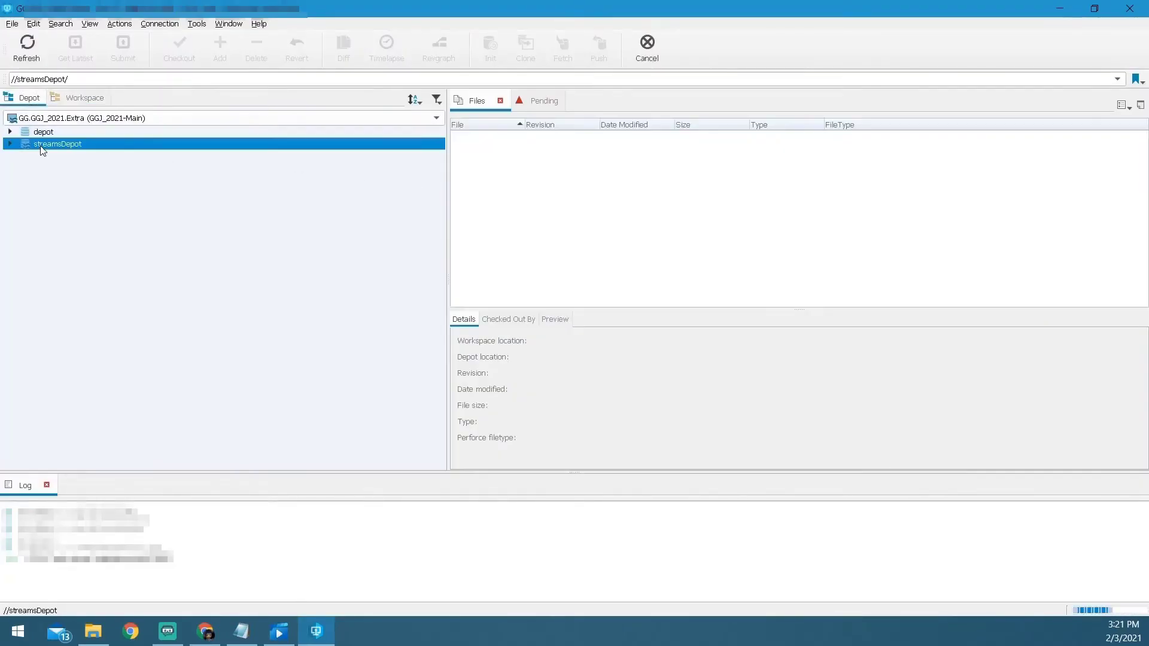
click(10, 143)
click(25, 168)
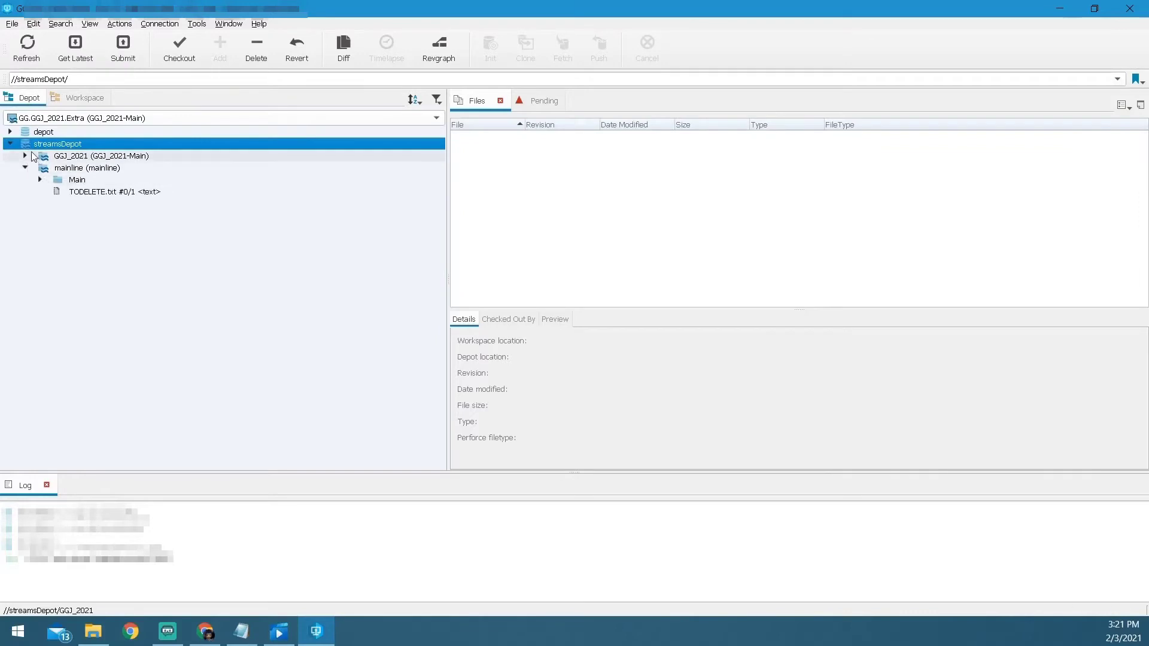
click(25, 155)
click(25, 192)
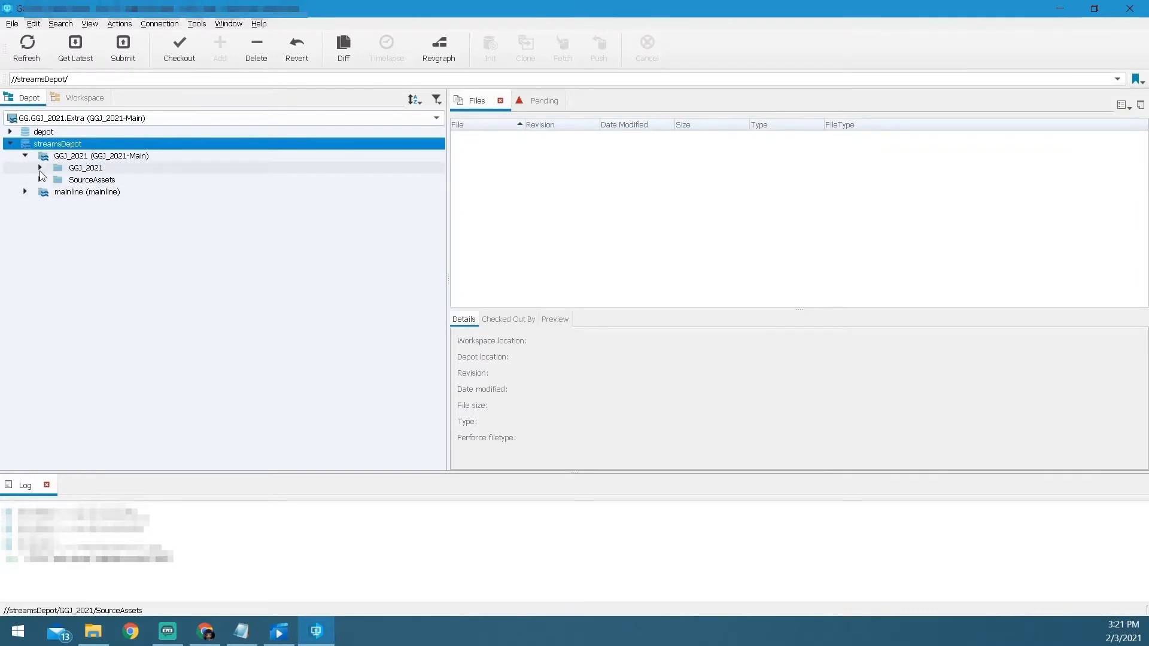
click(40, 167)
Get the latest revision of all files for the workspace root g:\Projects\GGJ_2021
click(82, 98)
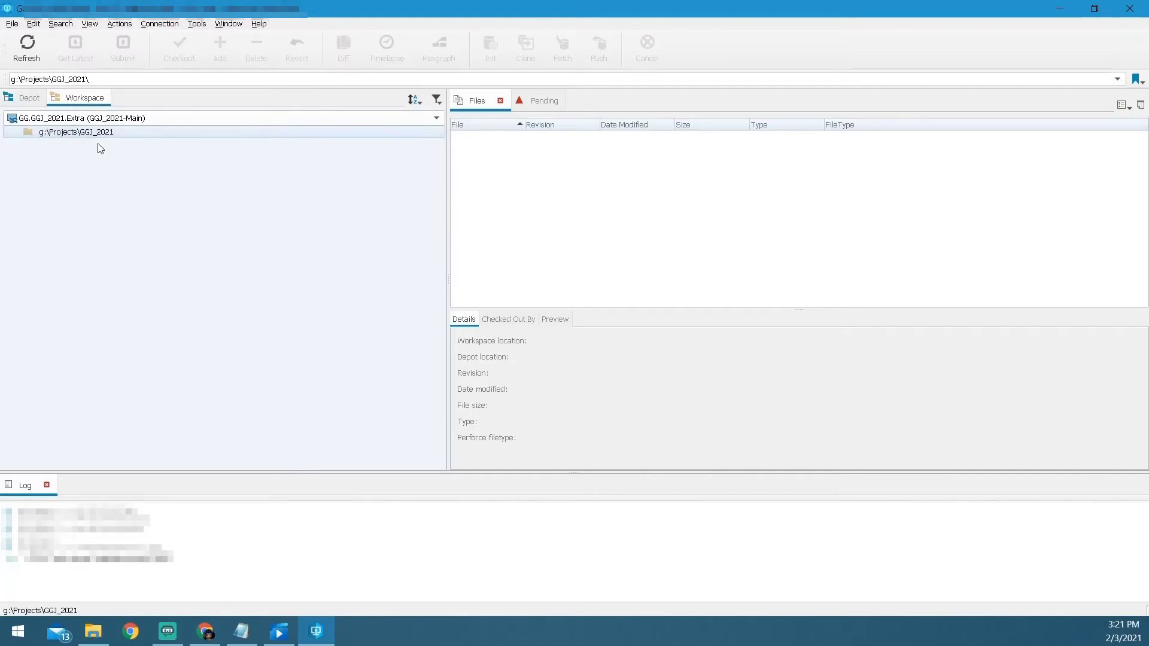
click(60, 132)
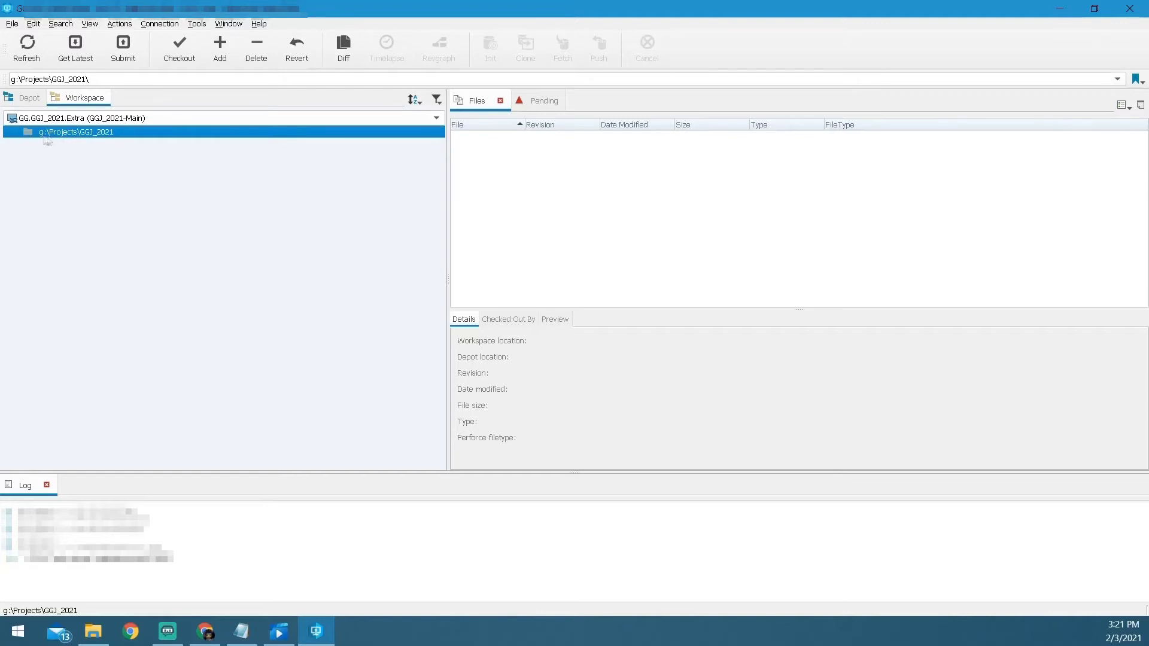
click(84, 62)
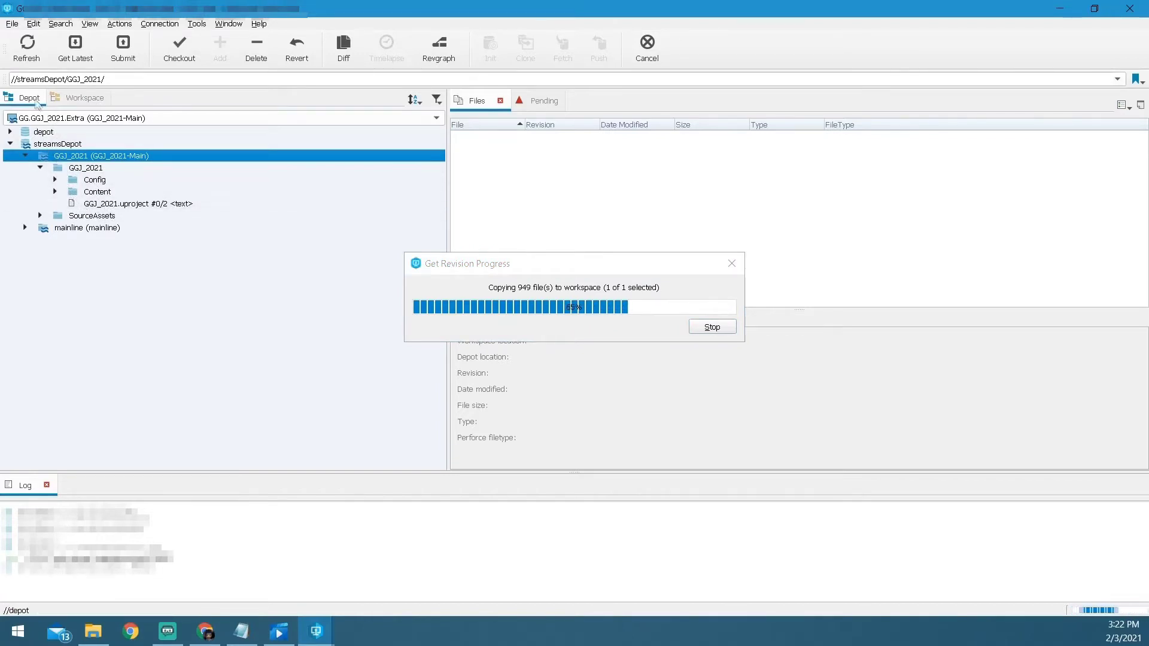
Examine the downloaded GGJ_2021 and SourceAssets folders in the workspace tree and expand the GGJ_2021 folder
click(71, 101)
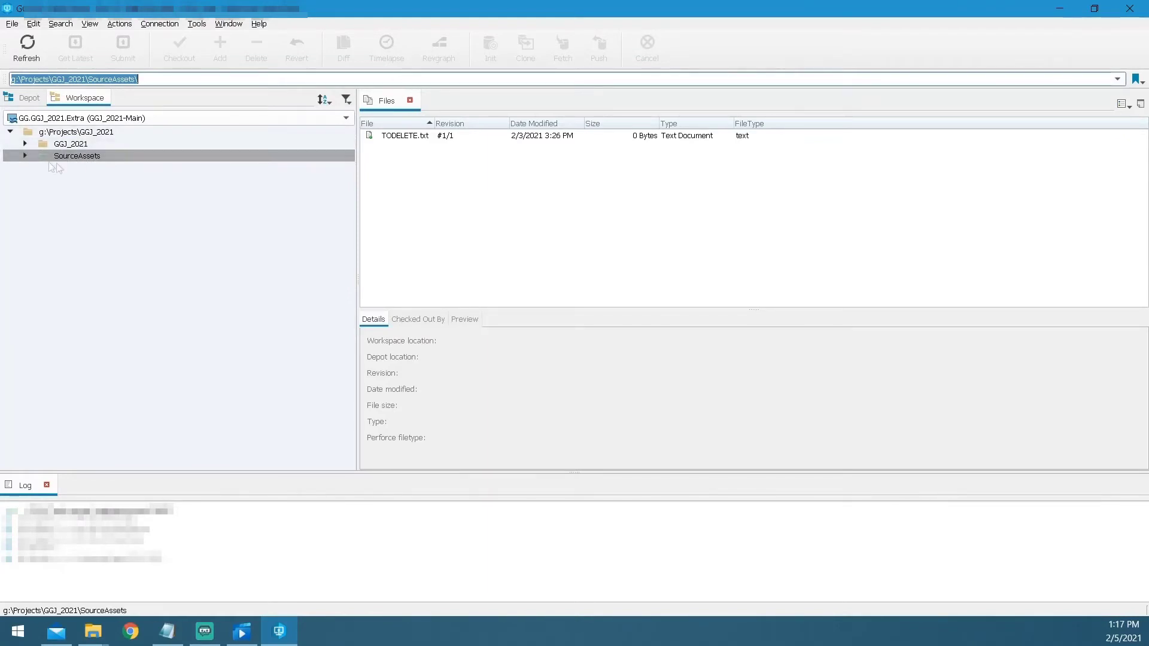
click(25, 158)
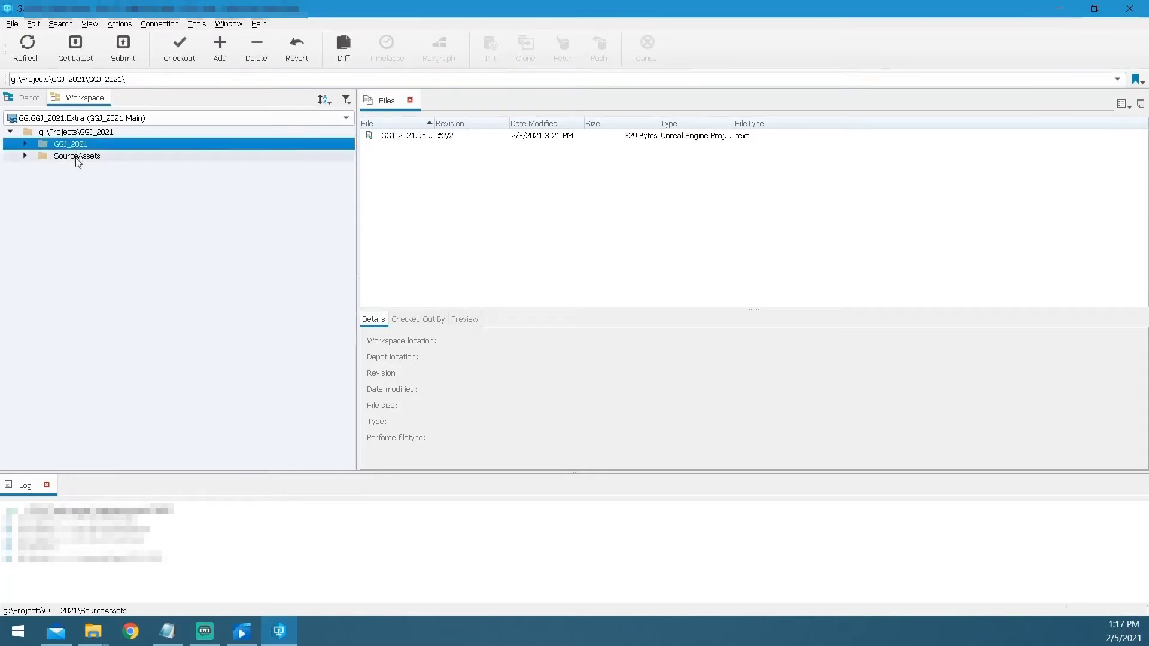
click(26, 157)
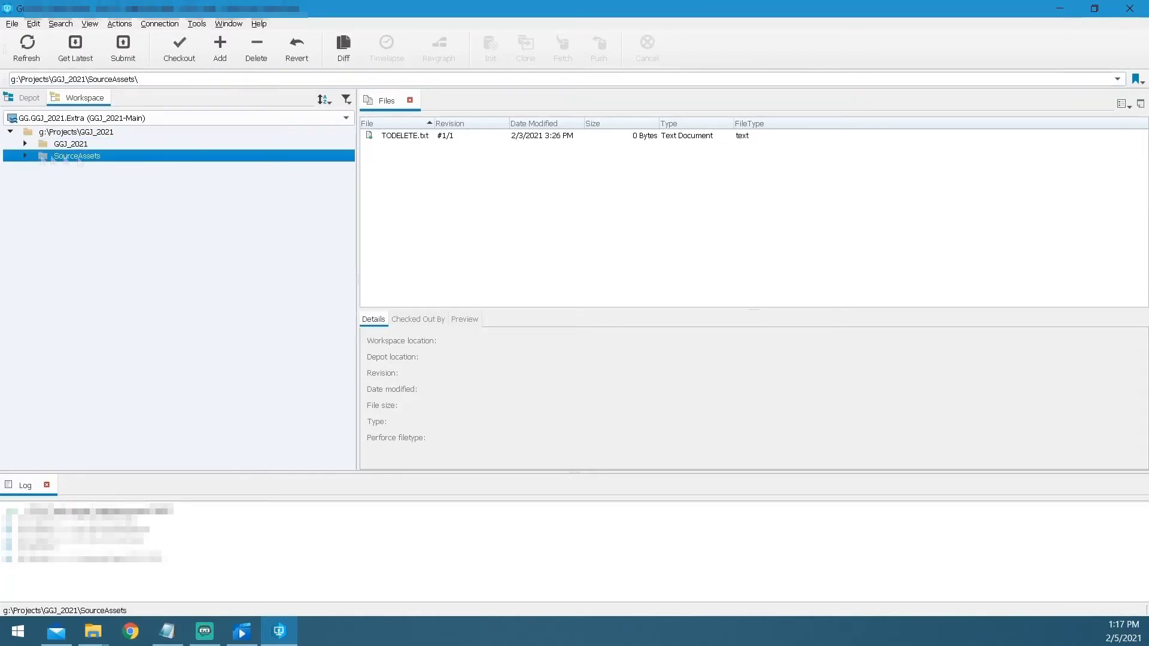
click(77, 146)
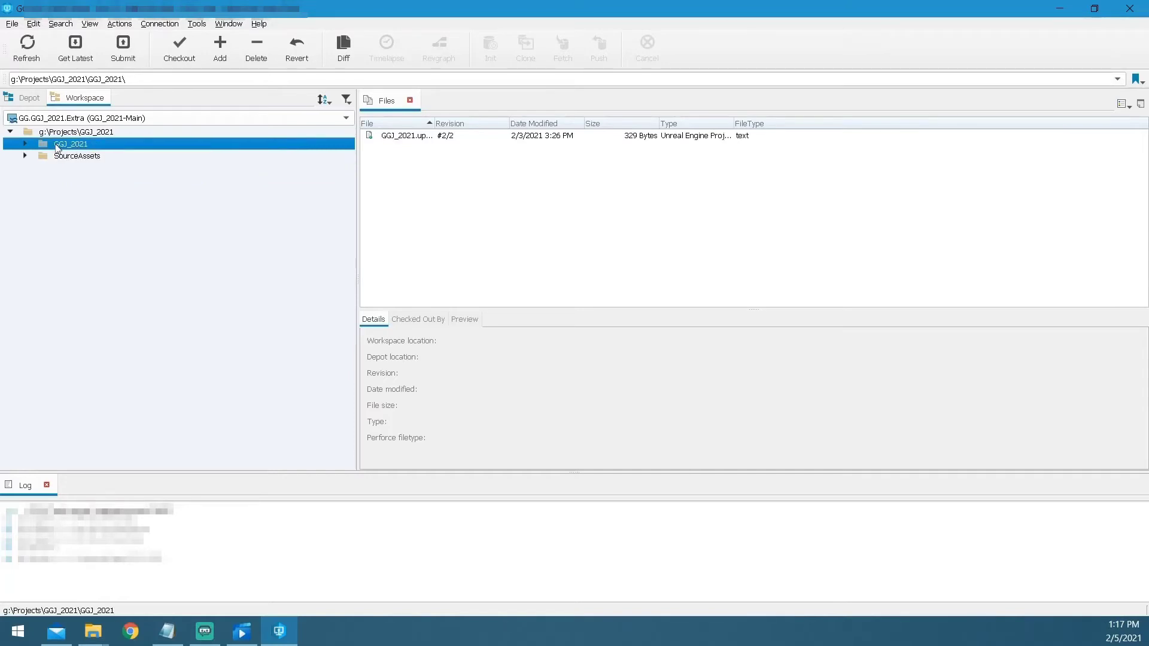
click(27, 144)
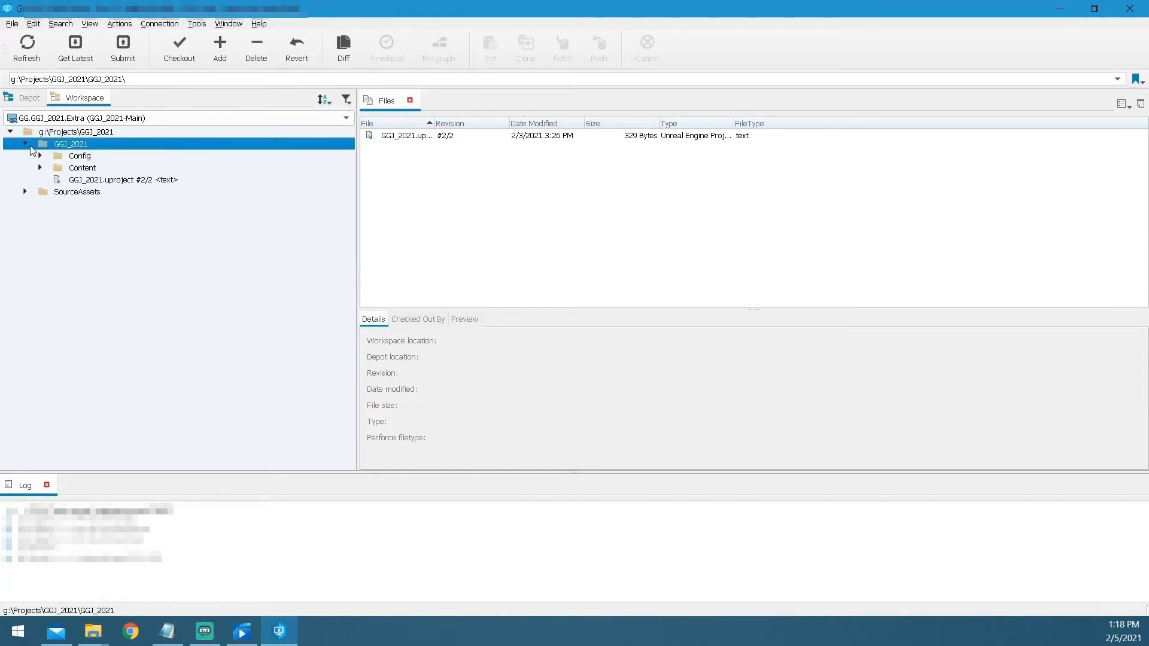
Open the pending changelists view and the revision history of GGJ_2021.uproject
click(116, 183)
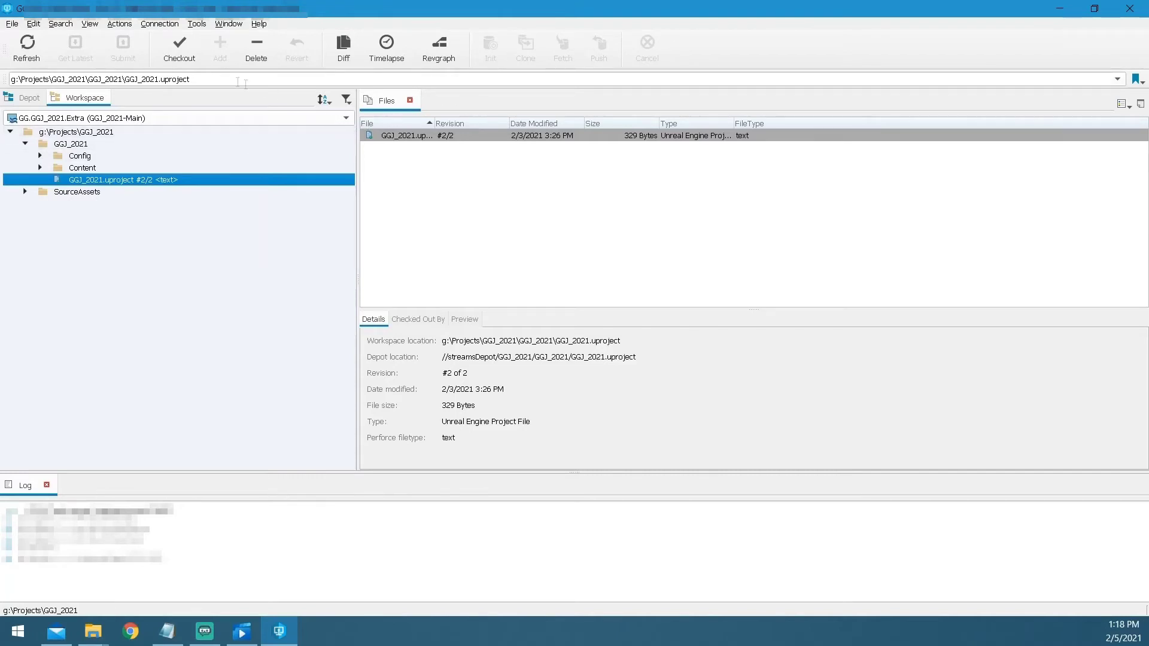
click(113, 25)
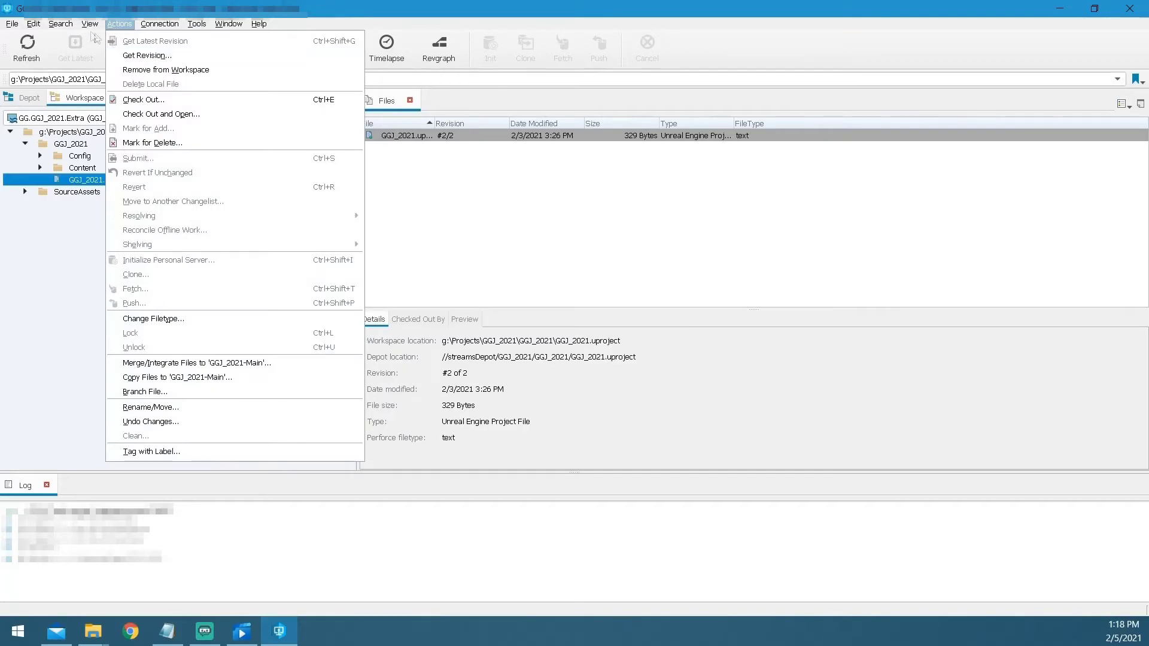
mouse_move(90, 25)
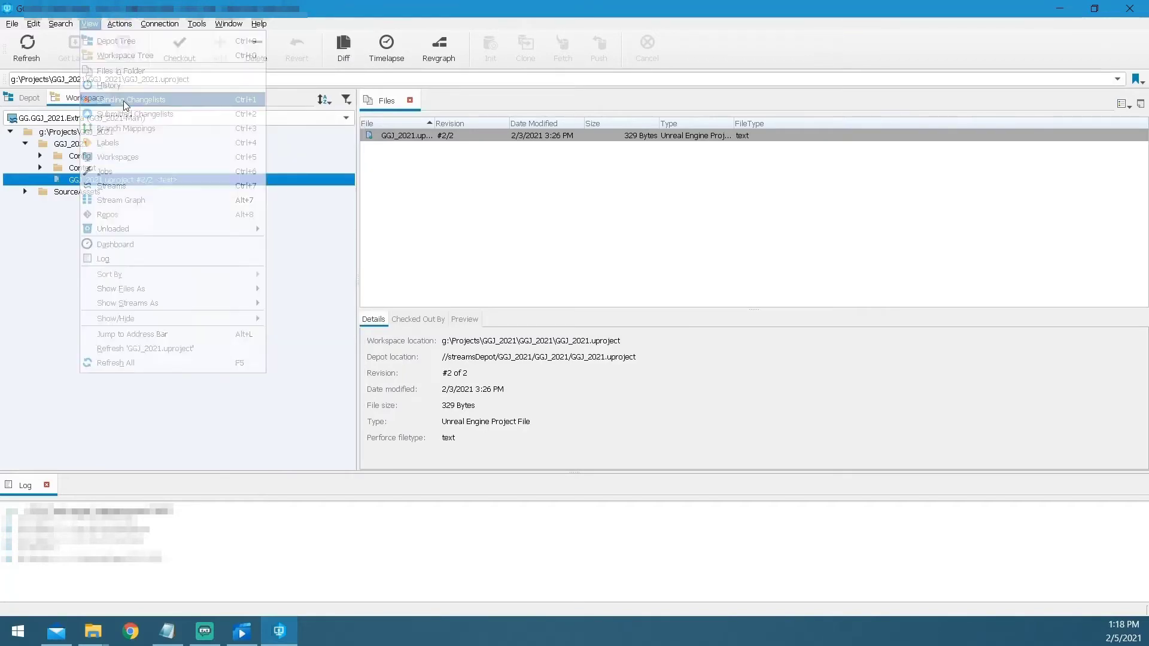
click(122, 100)
click(84, 25)
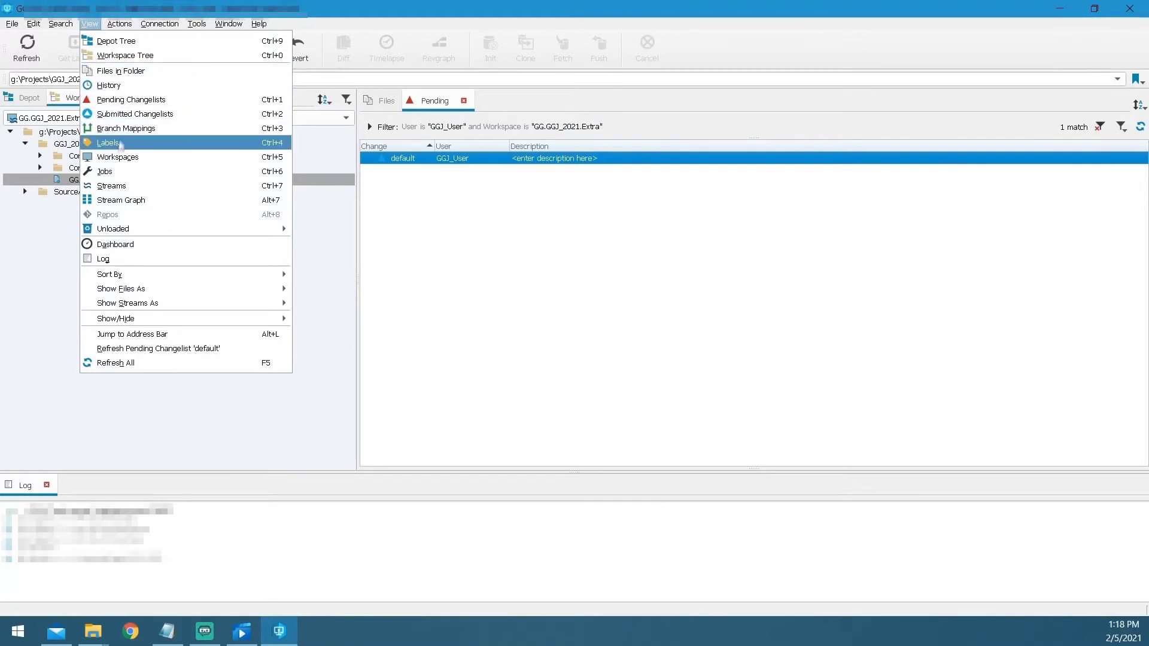
click(117, 86)
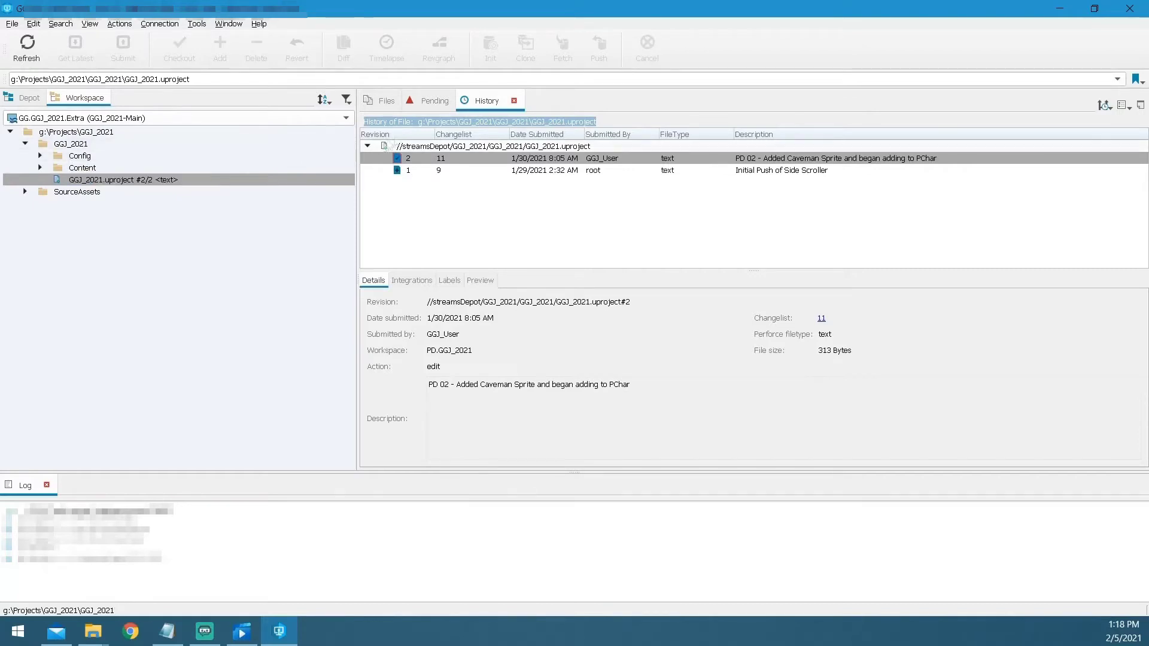
Return to the pending changelists and check out GGJ_2021.uproject into the default changelist without a description
click(425, 108)
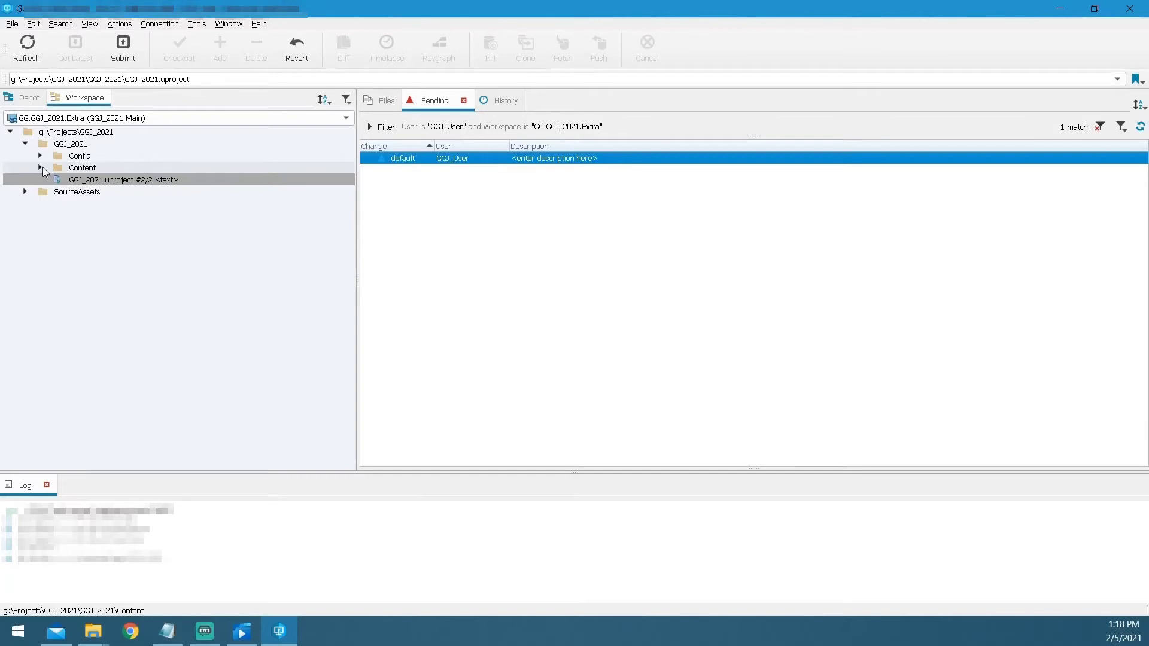
click(128, 184)
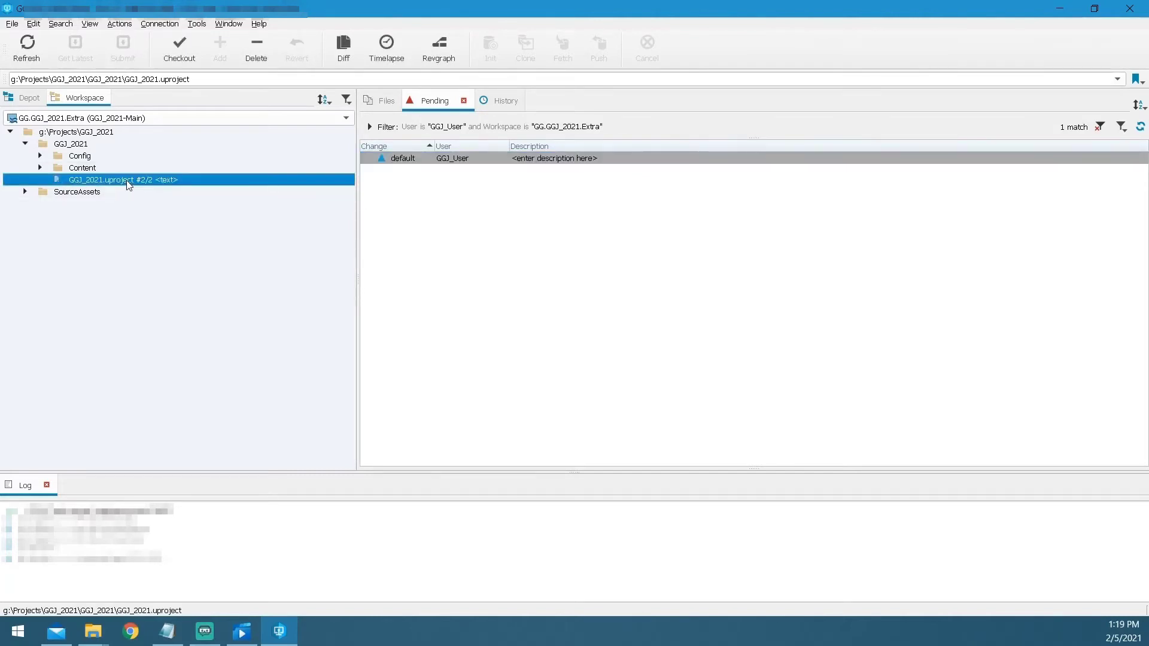
right_click(127, 184)
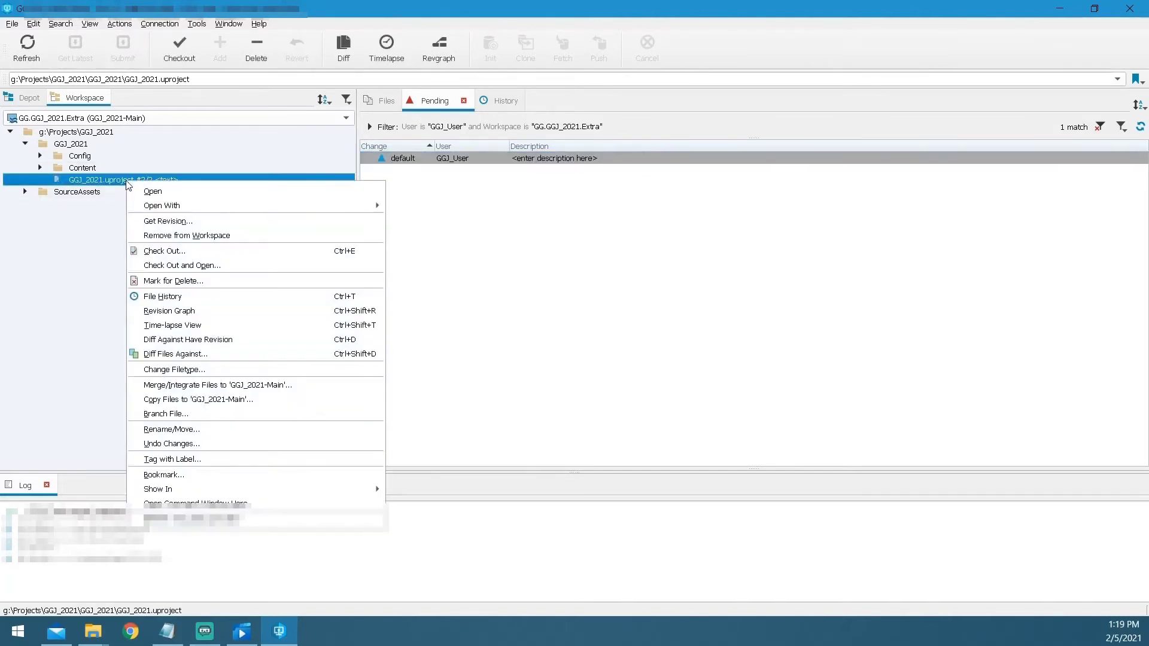
click(192, 251)
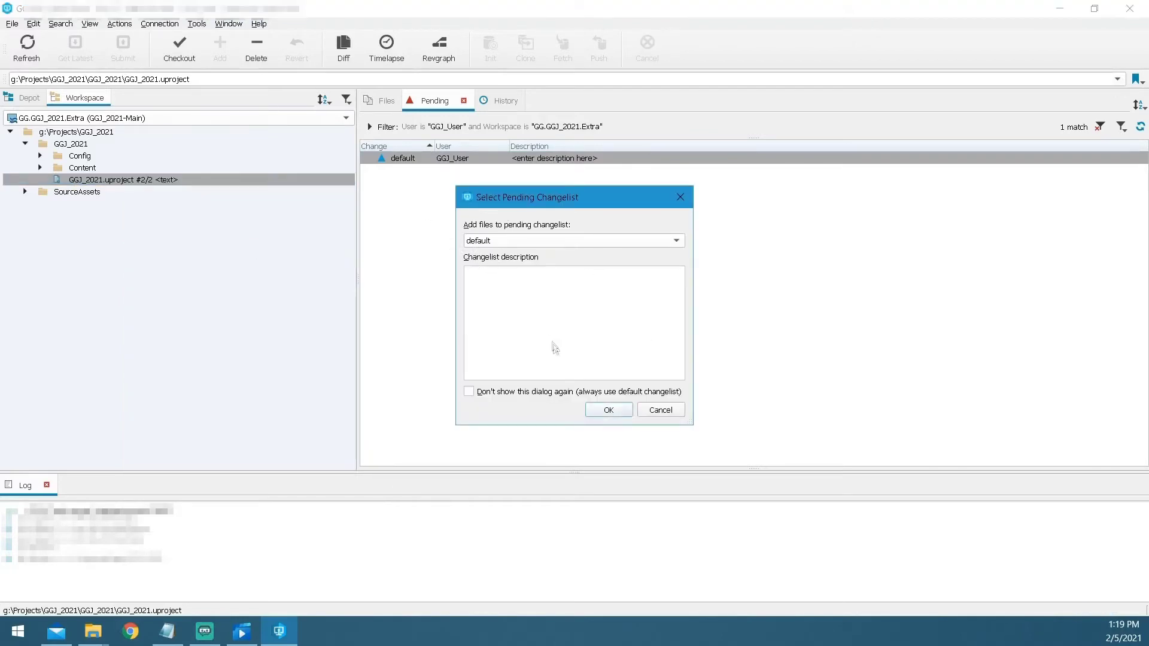
click(607, 410)
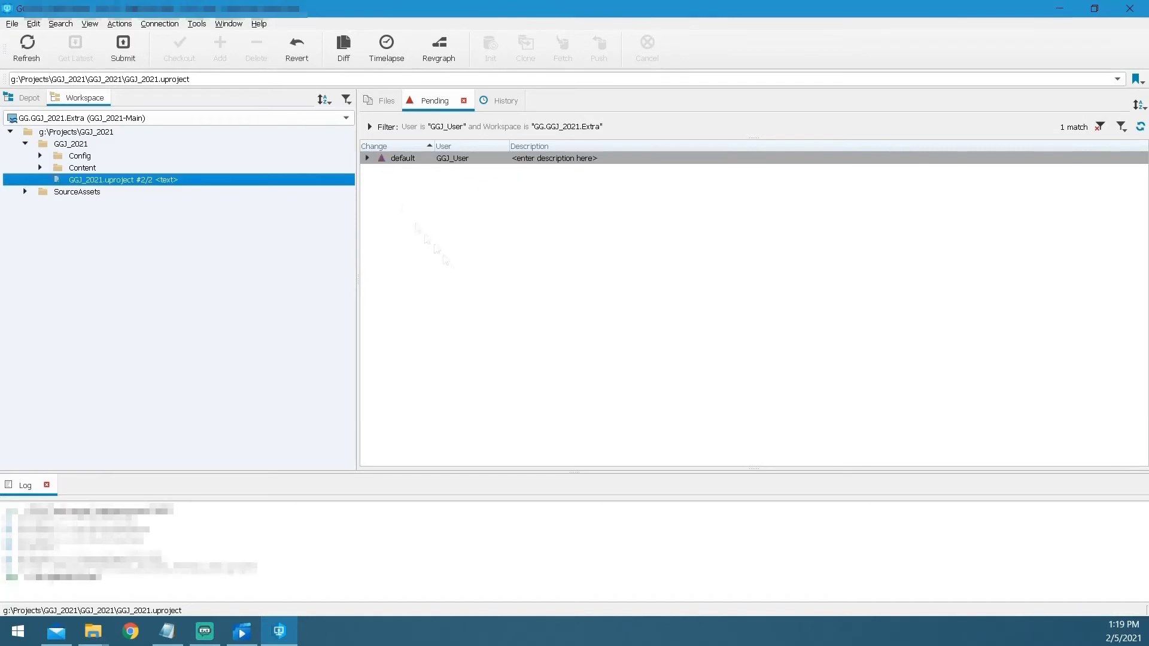
Revert the checked-out GGJ_2021.uproject in the default pending changelist and refresh the view
click(486, 173)
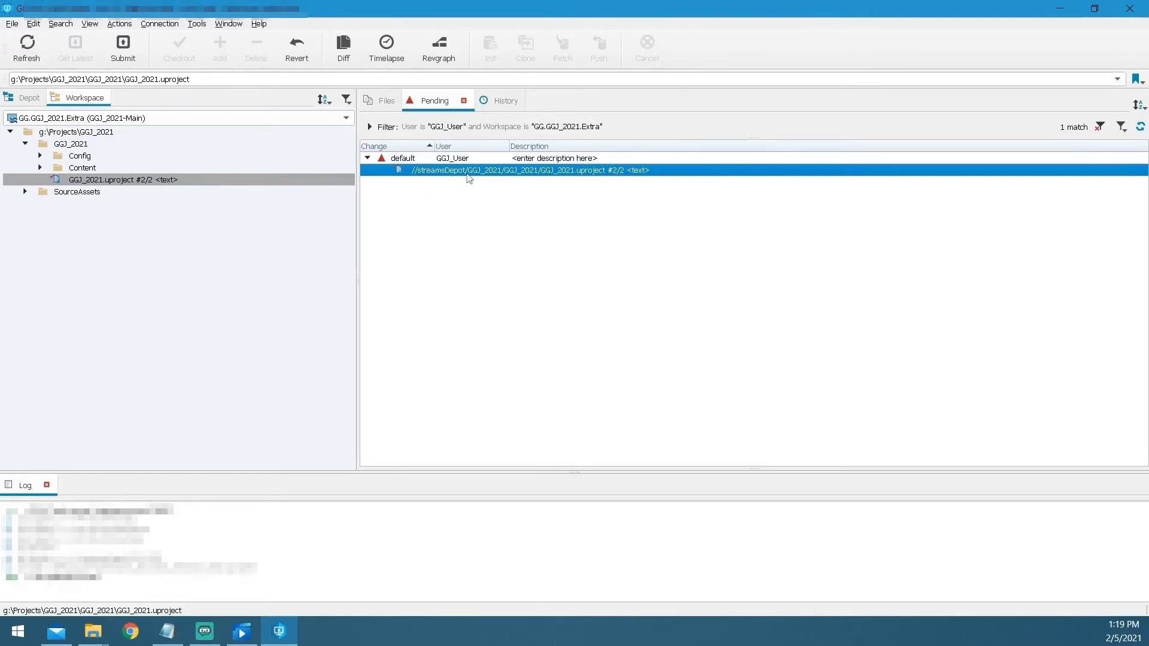
right_click(496, 177)
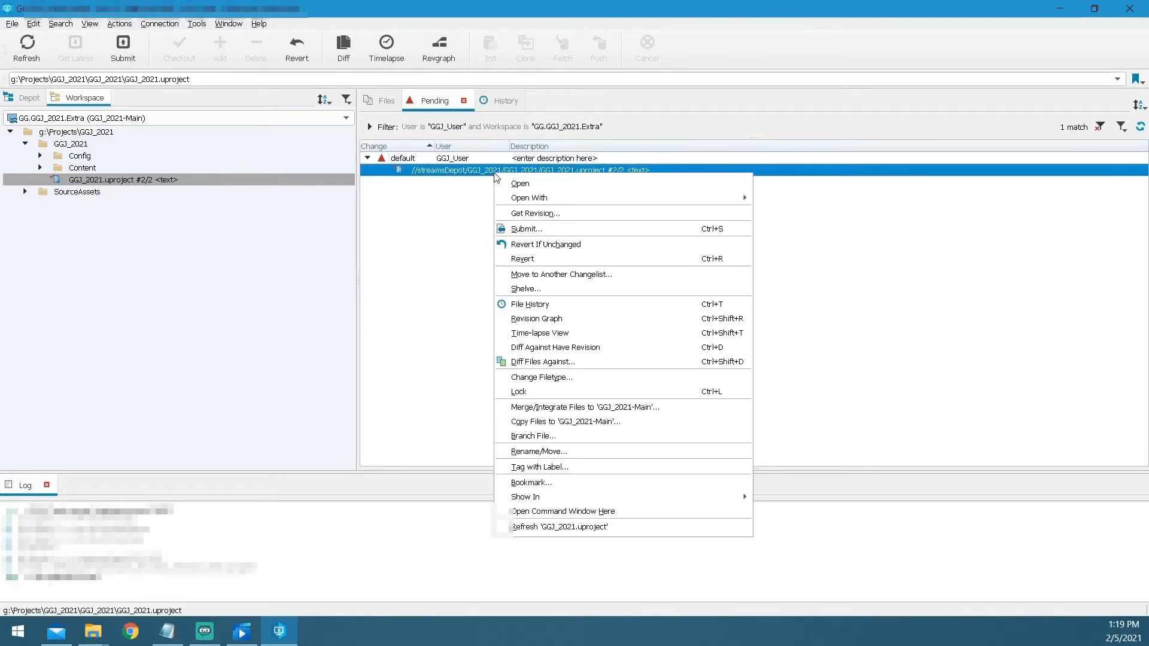
click(560, 259)
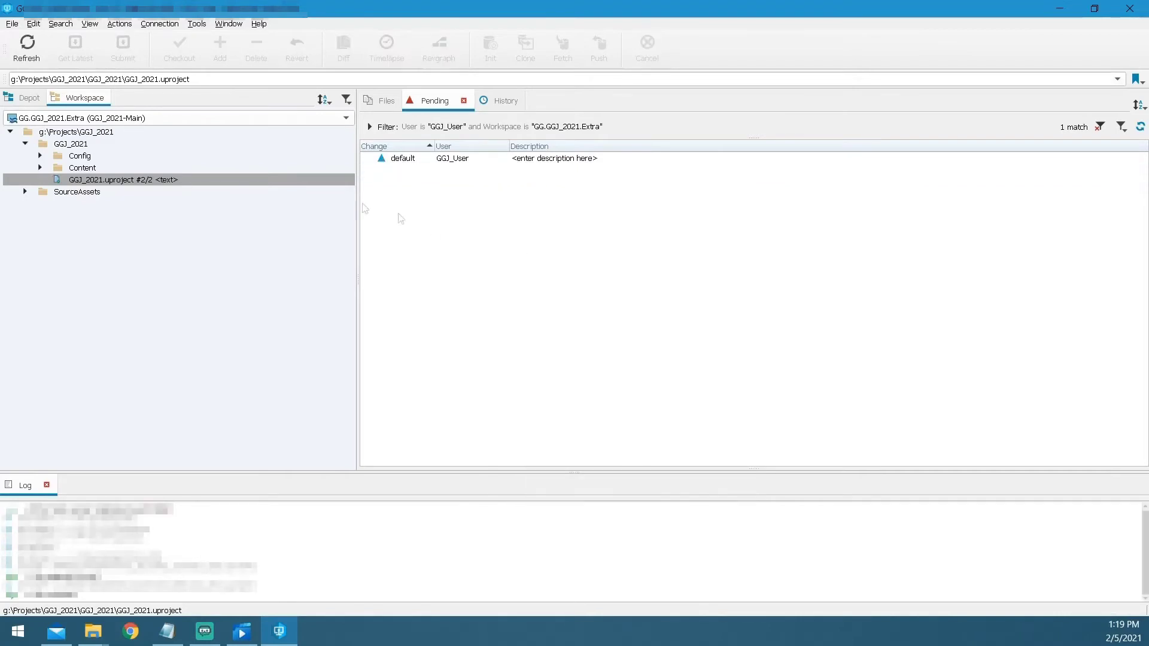
click(35, 62)
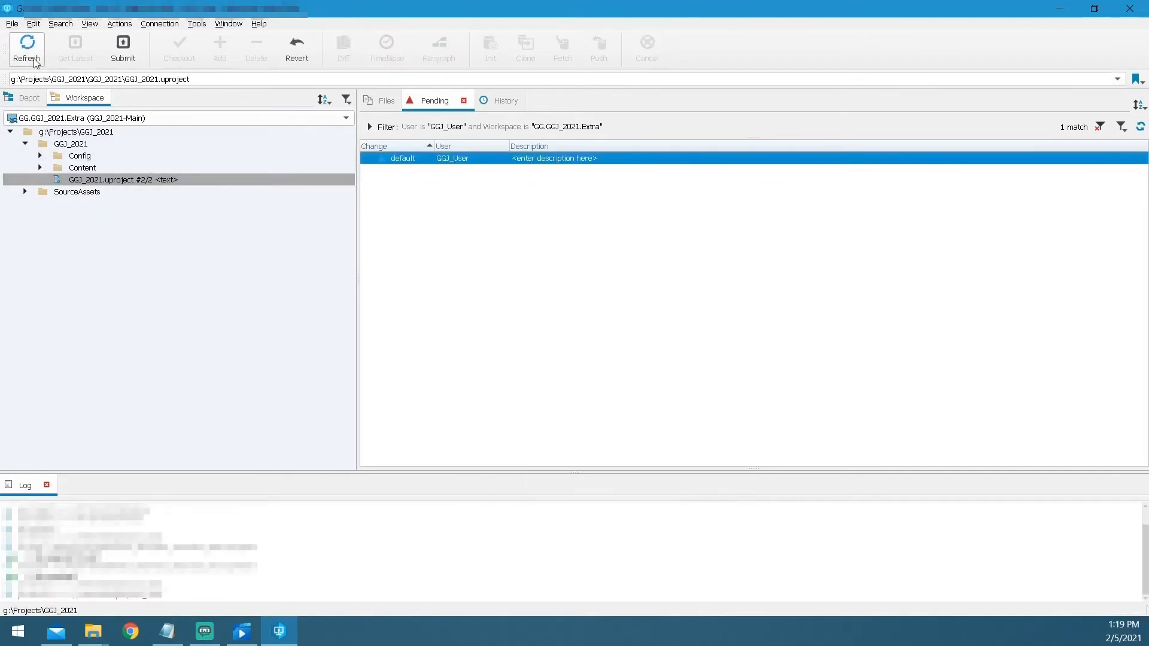
Switch to File Explorer and create a text document named ThisIsMineToAdd.txt in the inner GGJ_2021 project folder
click(96, 168)
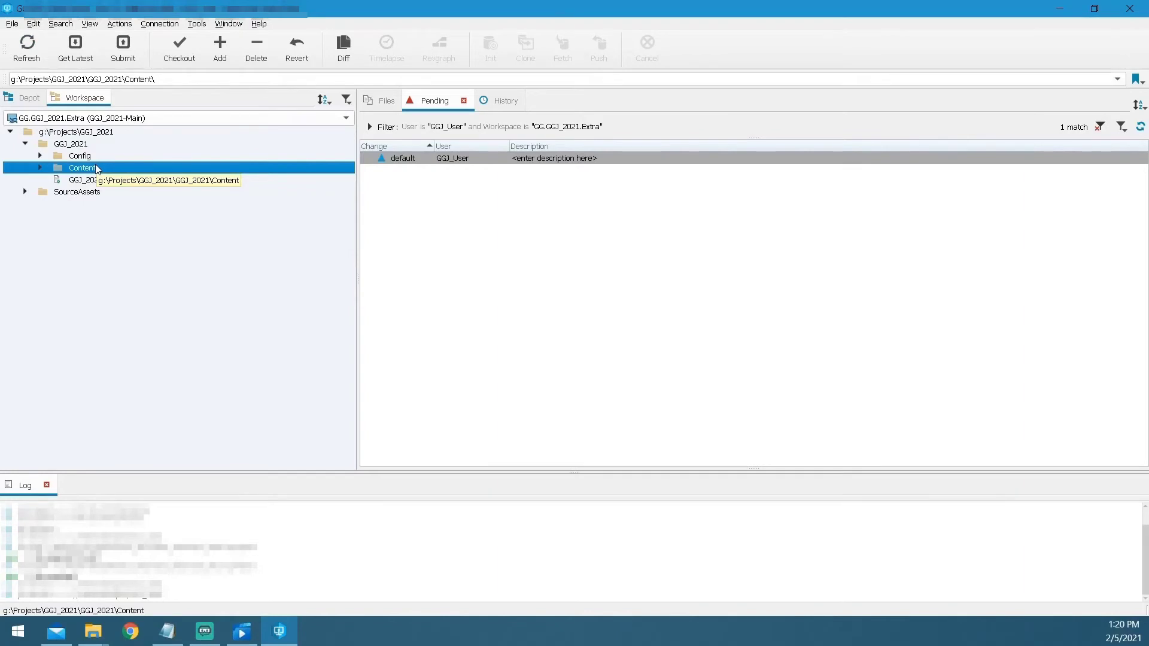
click(84, 179)
click(89, 169)
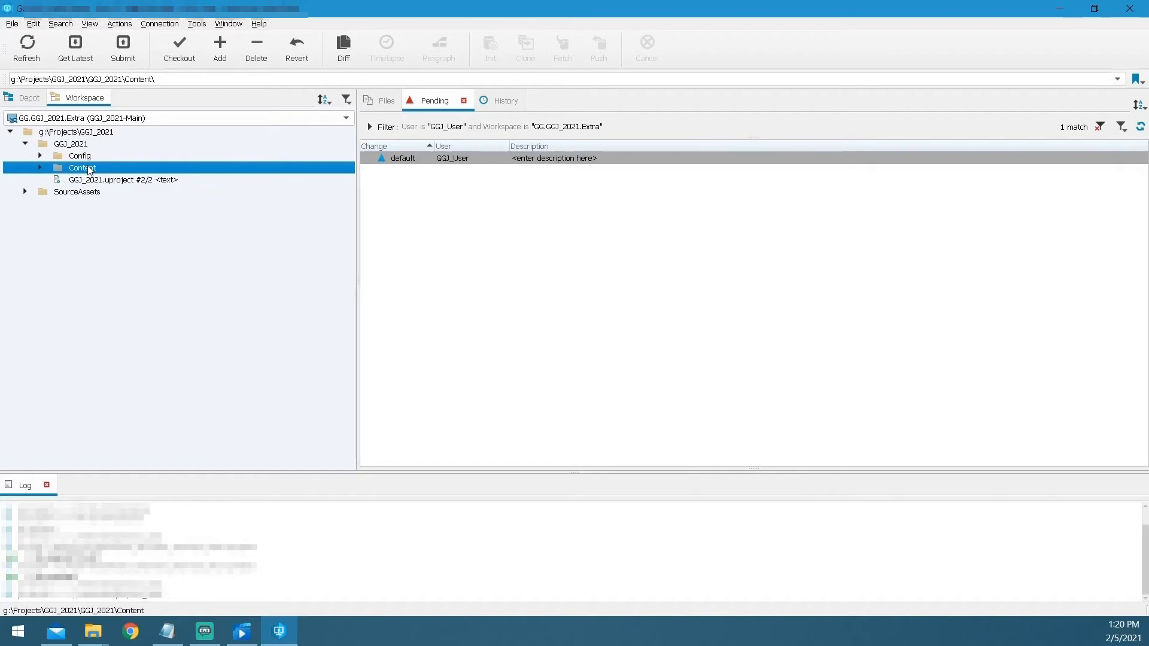
key(alt+Tab)
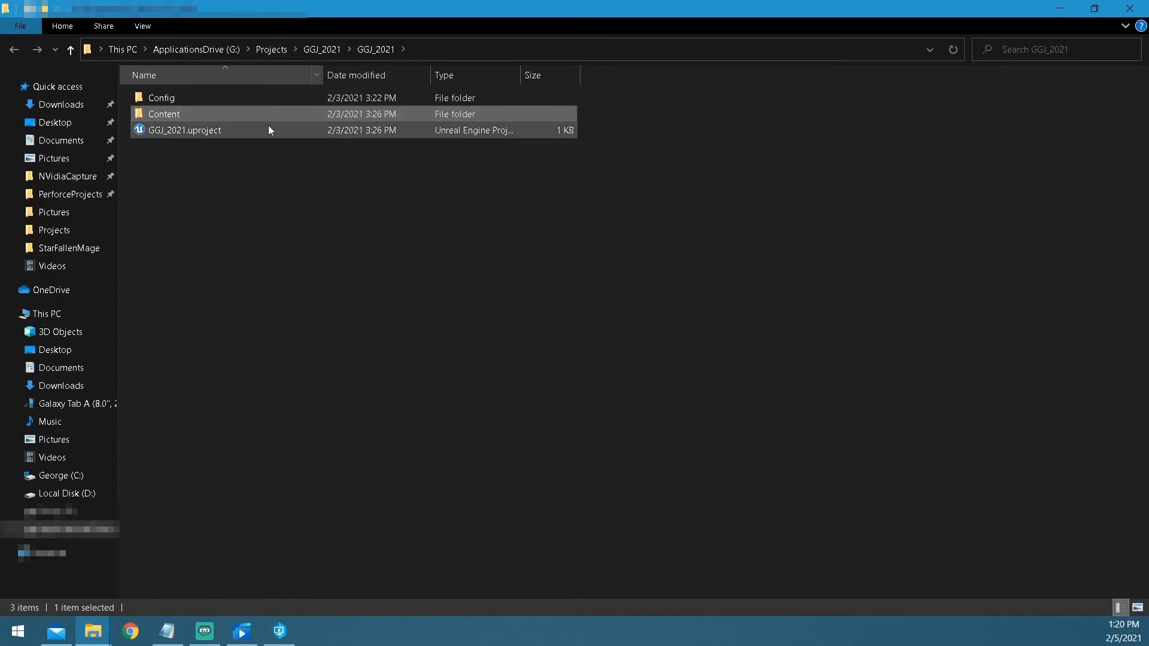
right_click(169, 159)
mouse_move(309, 414)
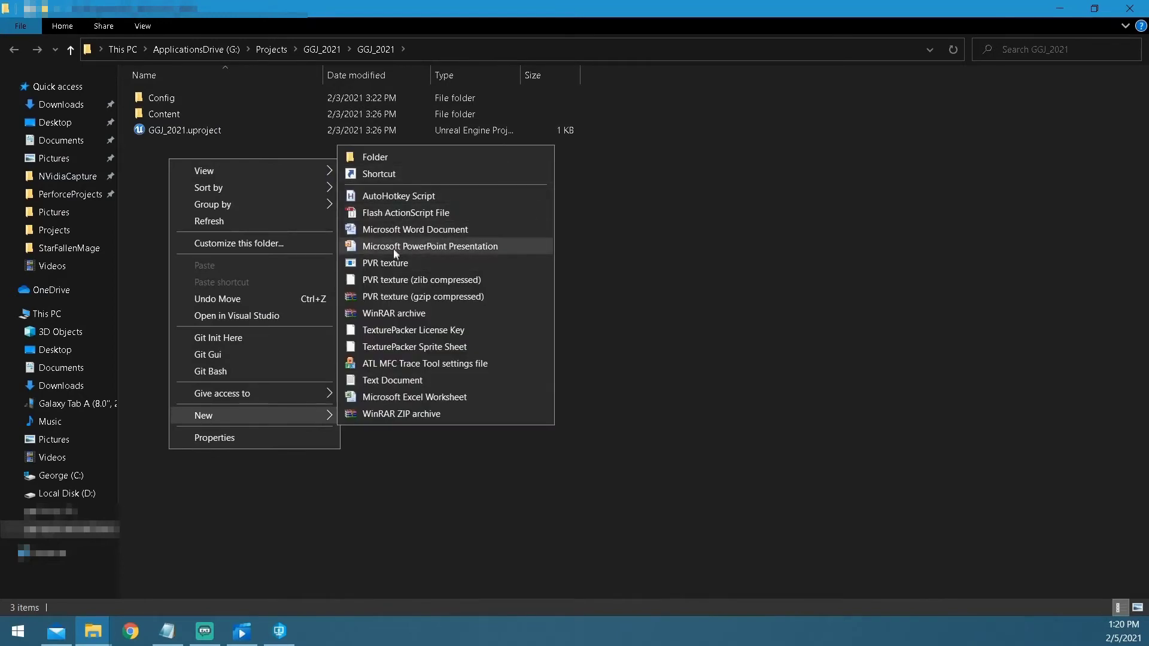
click(390, 380)
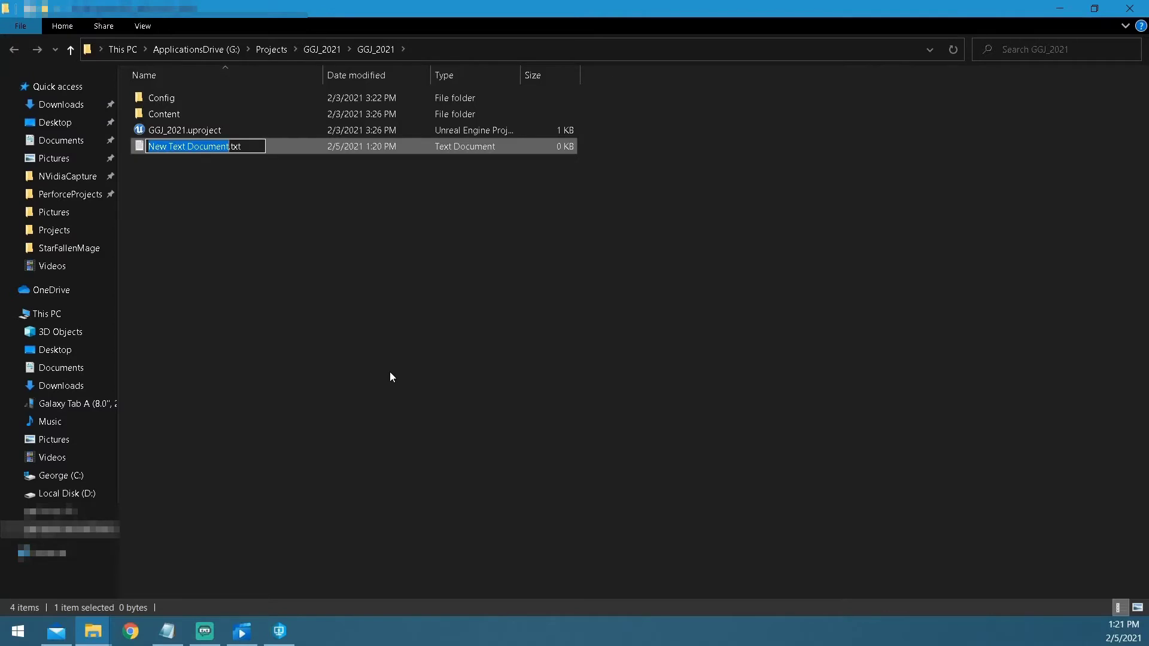
text(ThisIsMy)
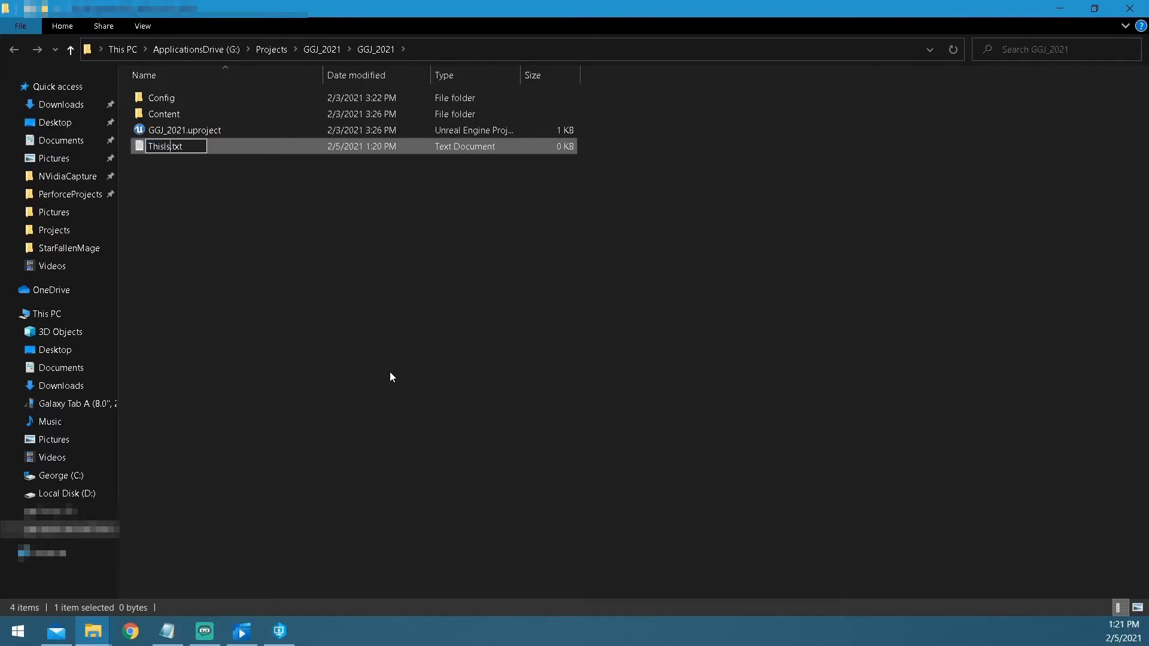
key(BackSpace)
text(ineToAdd)
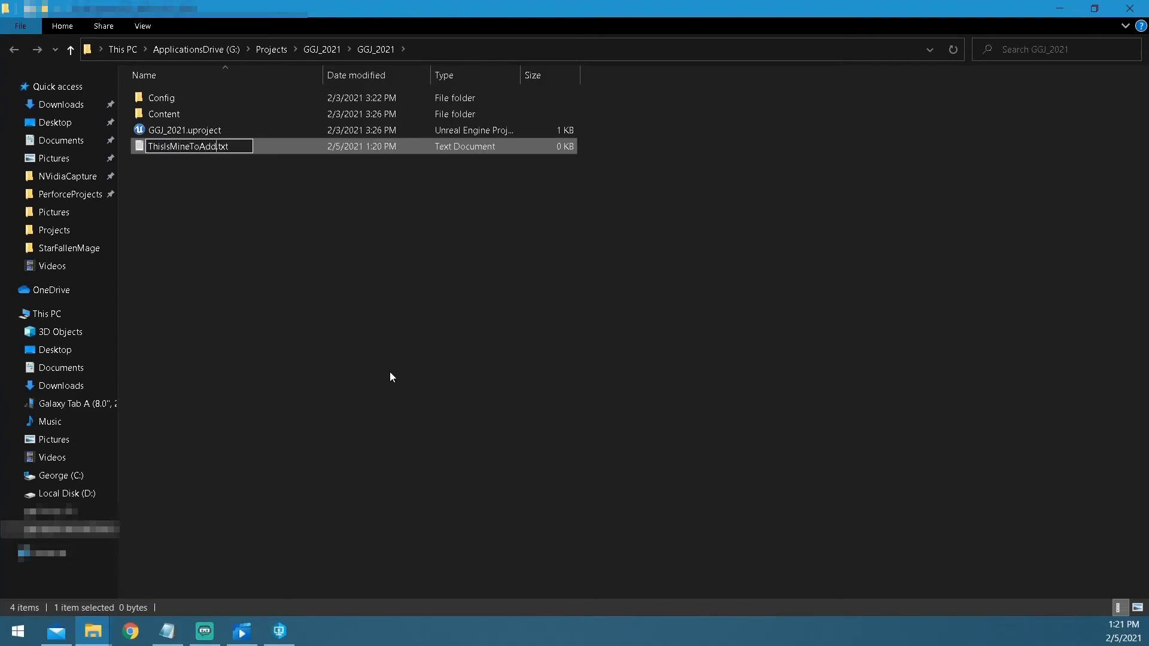
key(Return)
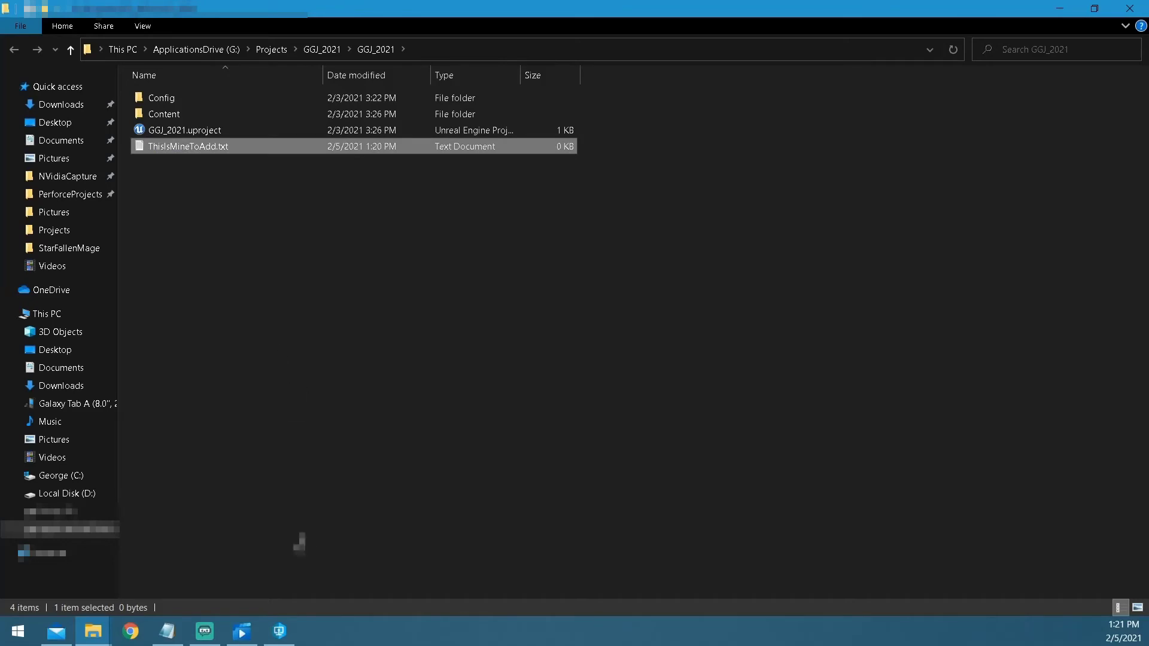
Switch back to P4V, refresh the workspace and mark ThisIsMineToAdd.txt for add in the default changelist without a description
click(288, 642)
click(27, 41)
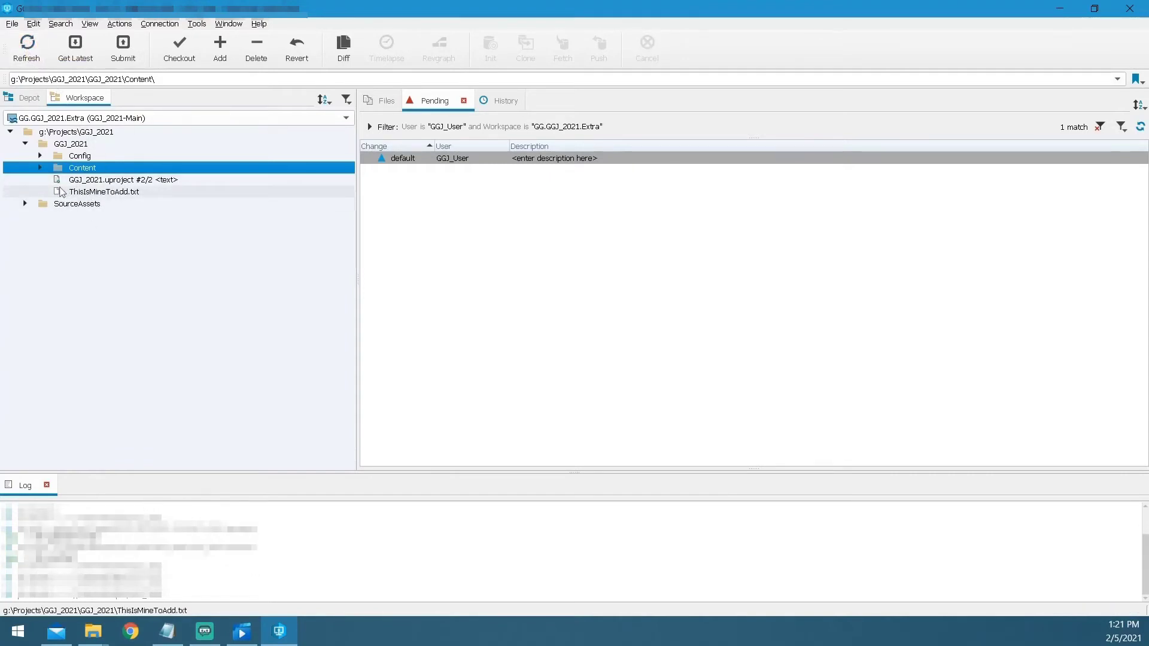
click(62, 194)
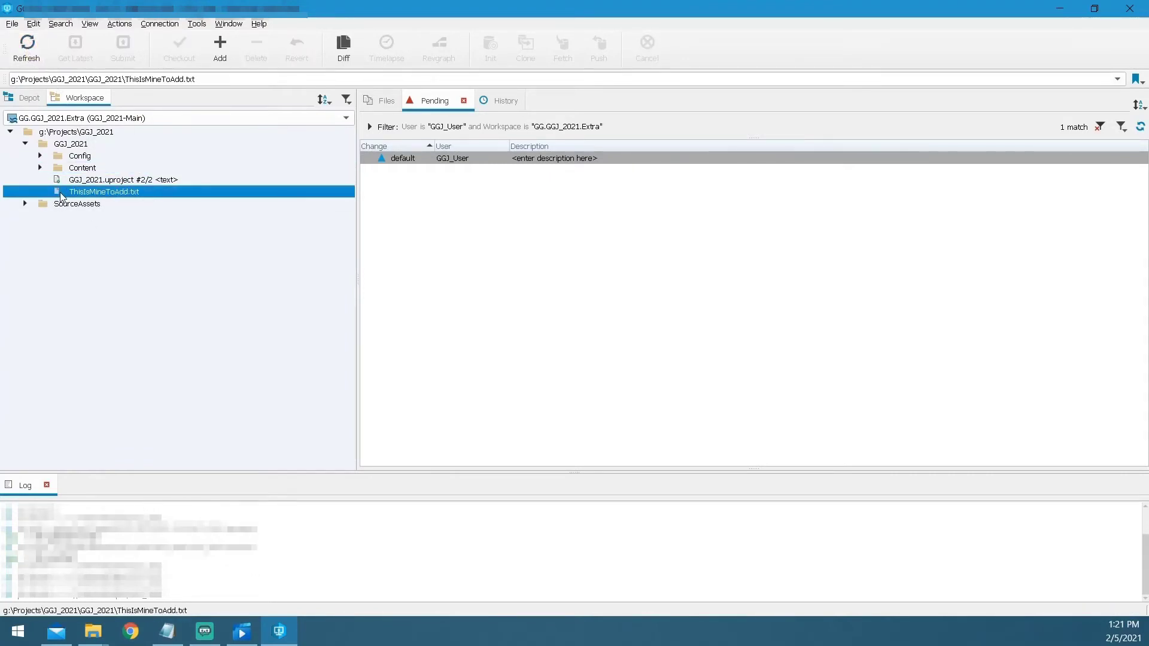
right_click(109, 198)
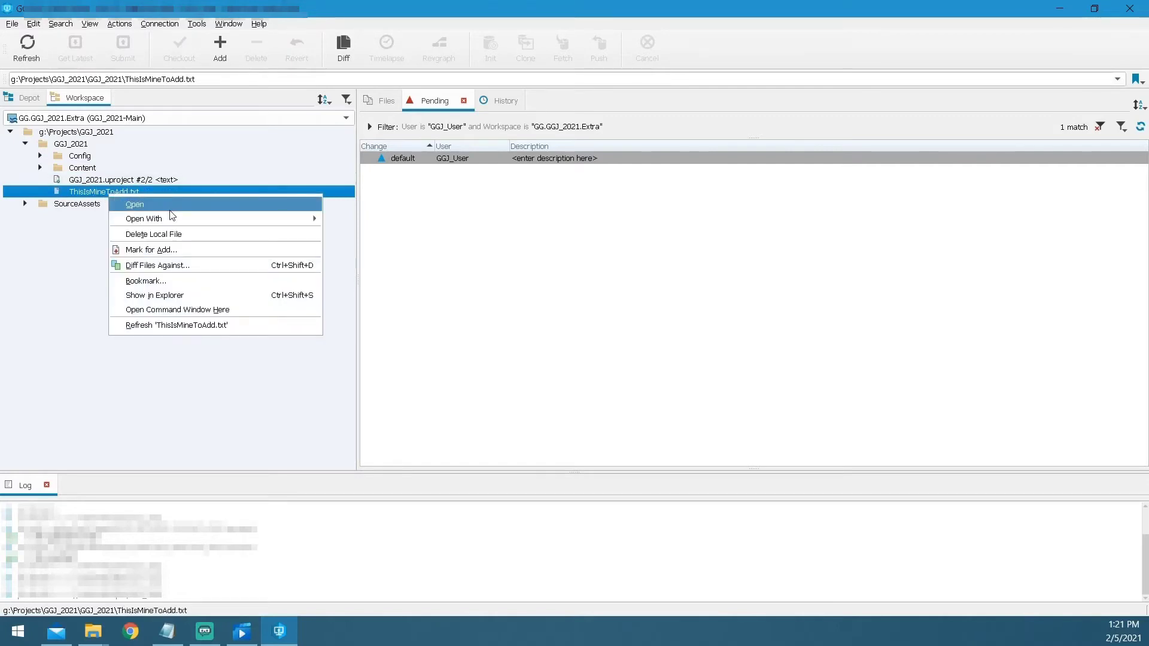
click(169, 250)
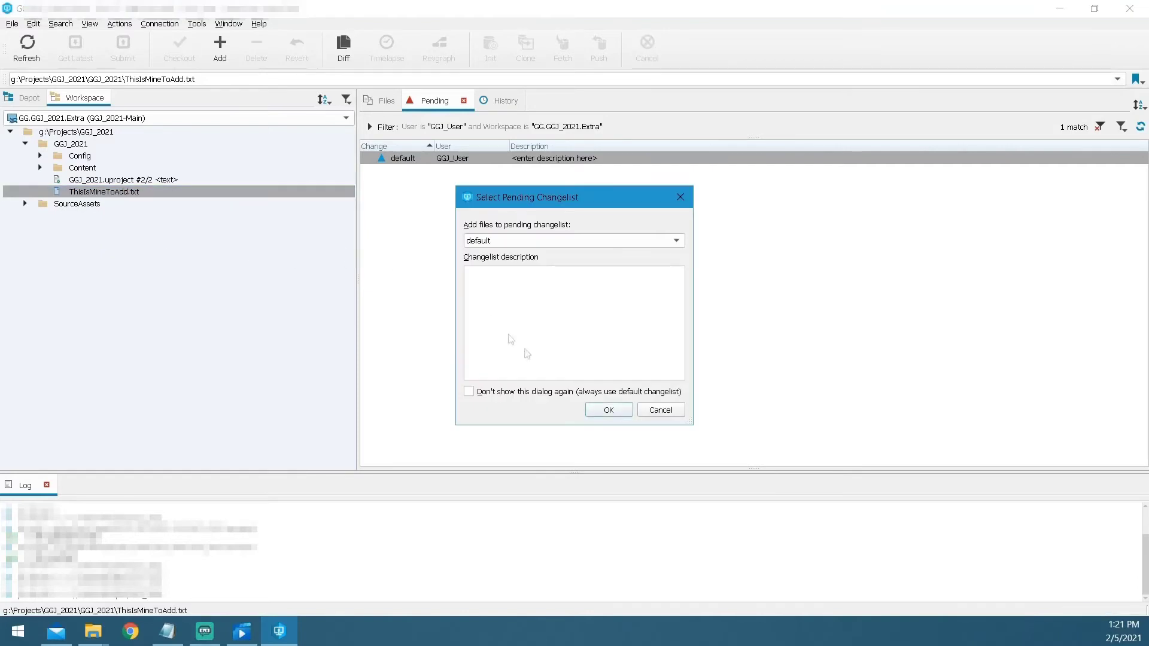
click(609, 411)
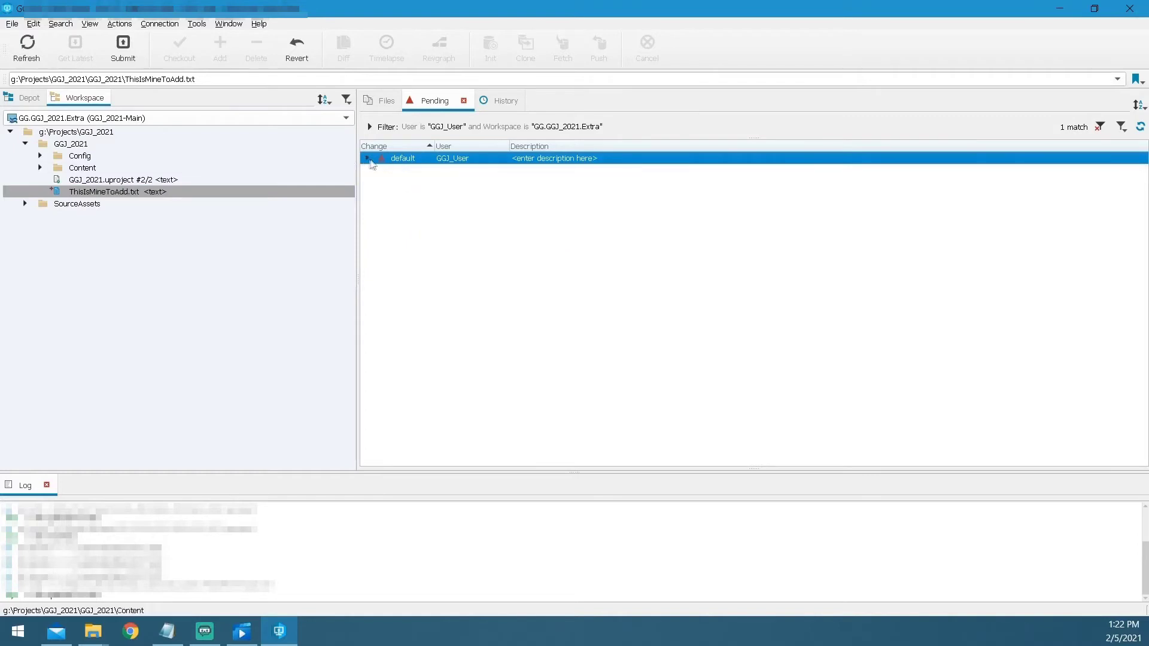
Submit the default changelist containing ThisIsMineToAdd.txt with the description "GG- Adding in Notepad doc"
double_click(470, 162)
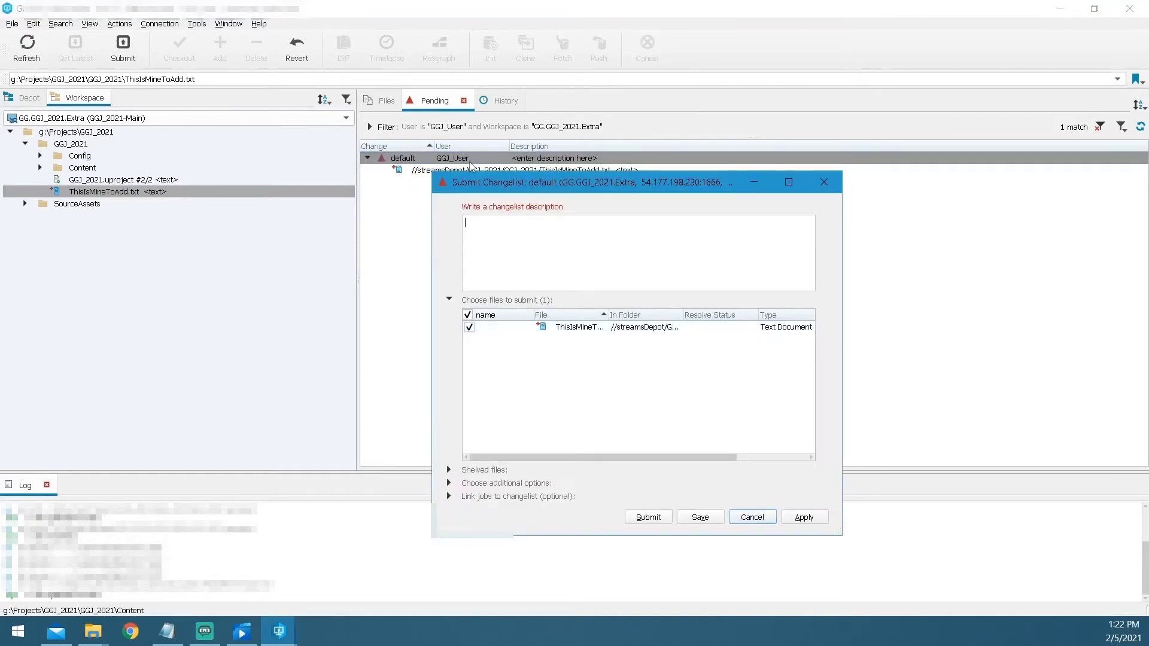
drag(580, 181, 579, 171)
text(GG- Adding in Notepad doc)
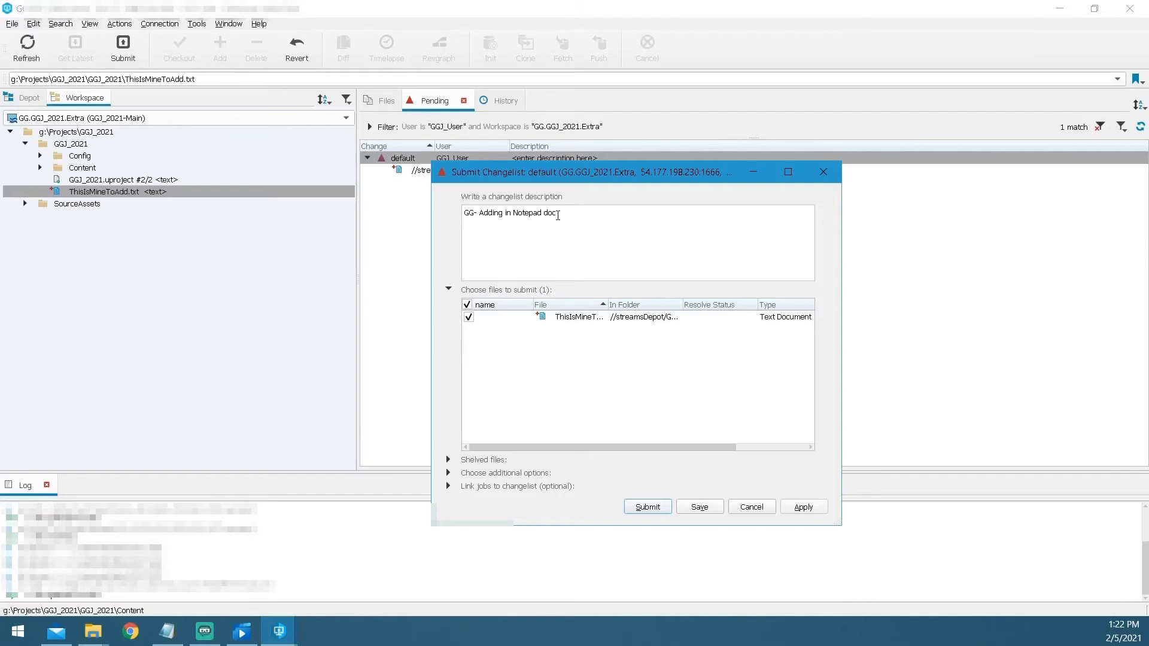
click(653, 509)
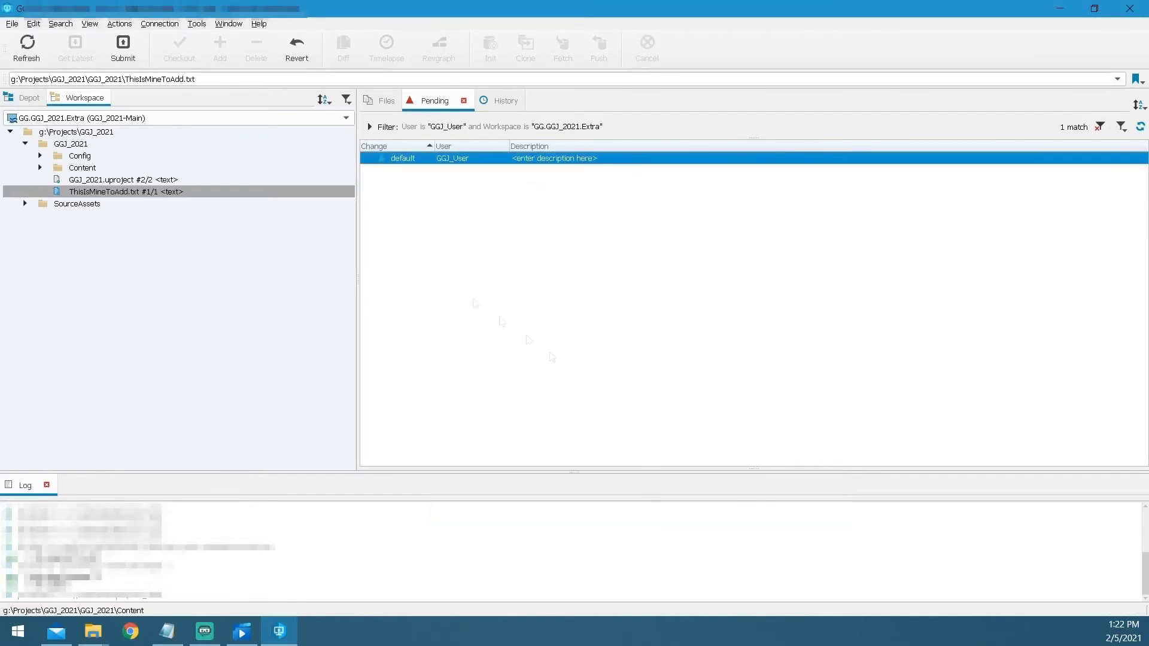
Examine the submitted ThisIsMineToAdd.txt in the workspace tree and in the depot tree
click(82, 203)
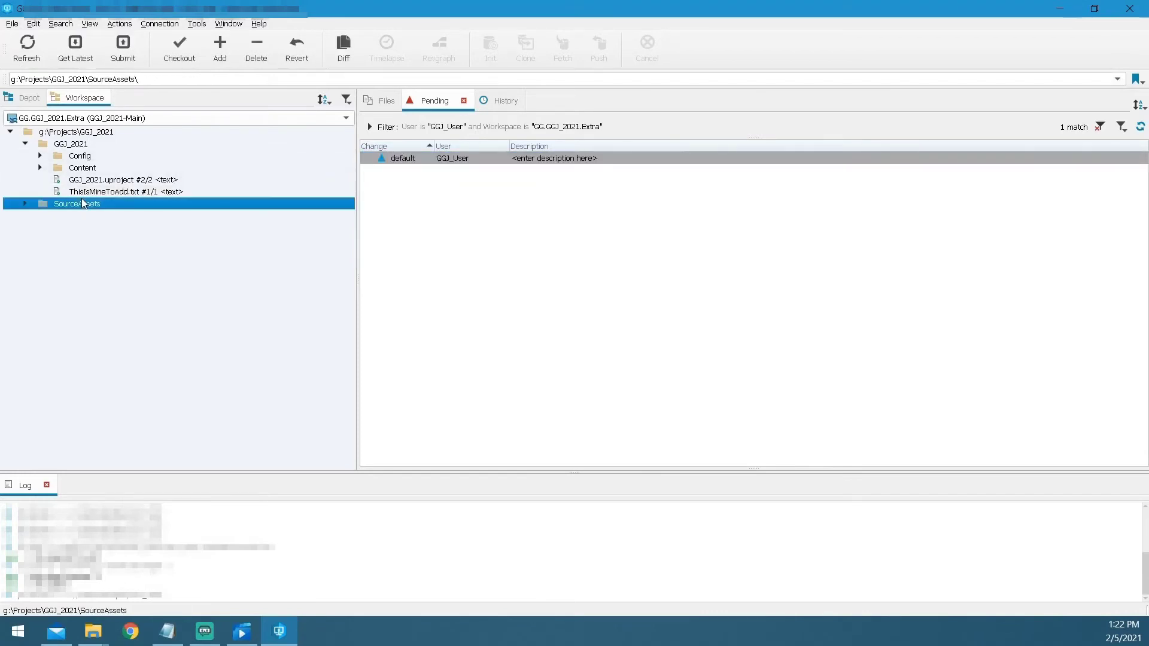
click(73, 193)
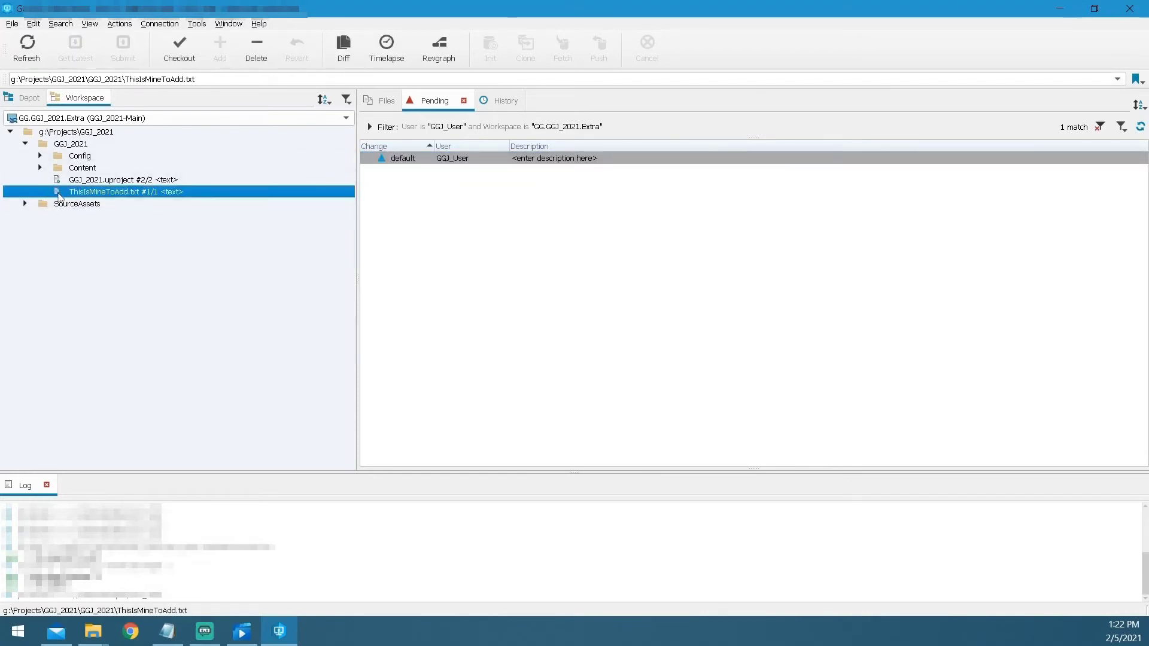
click(27, 98)
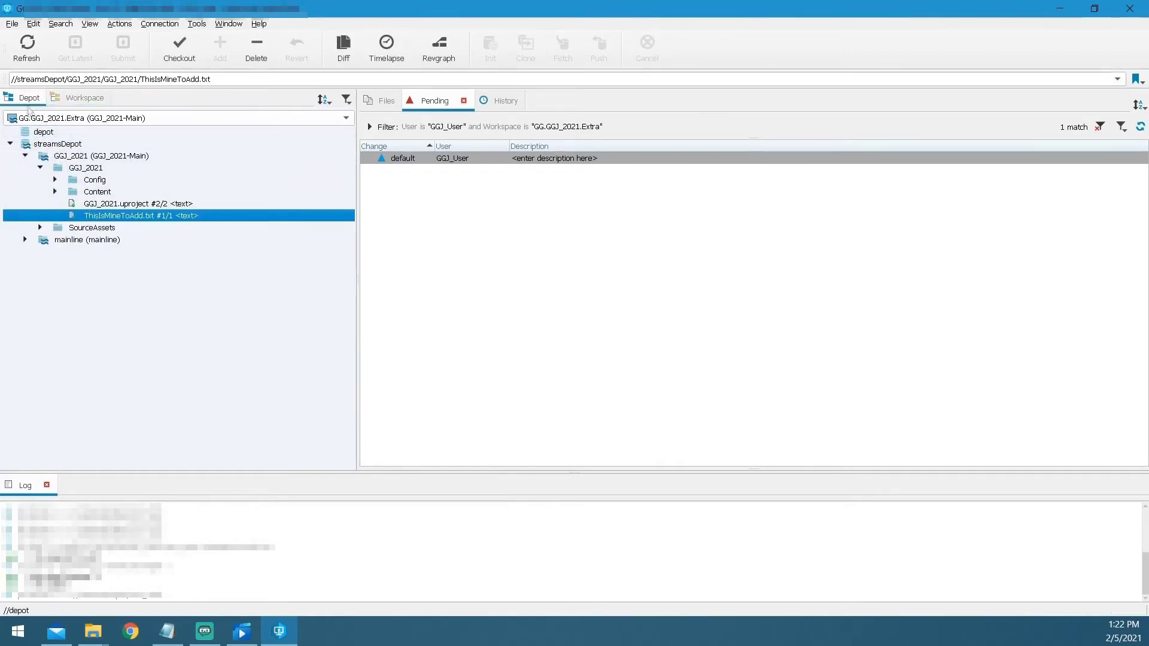
click(96, 193)
click(111, 217)
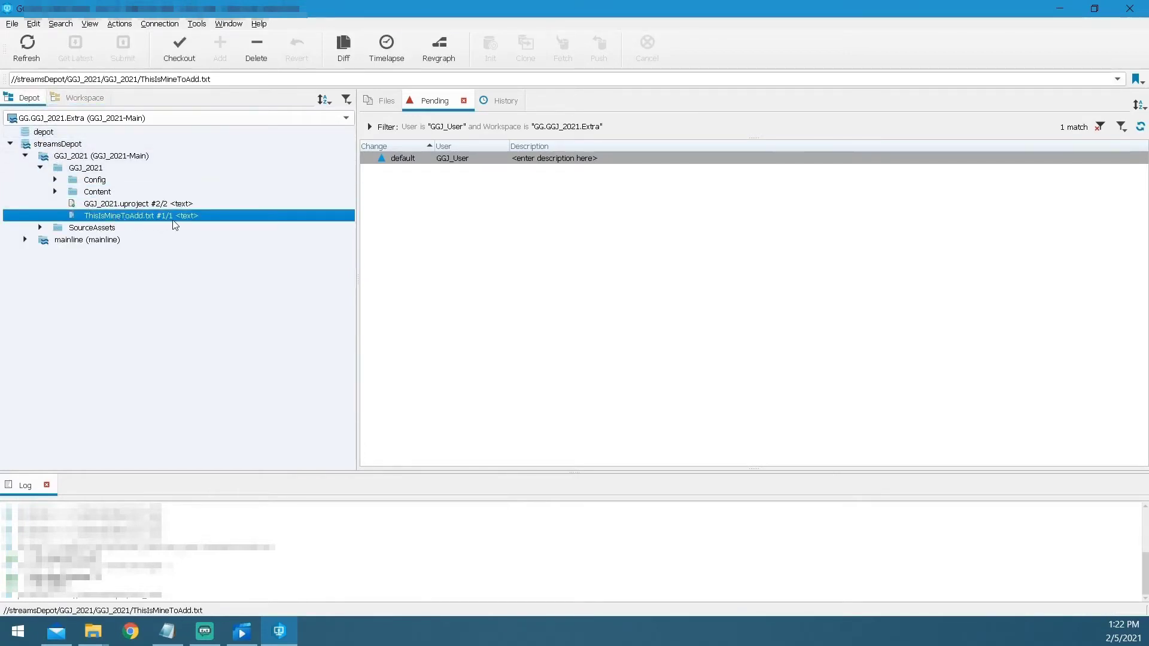
Return to the workspace tree and check out ThisIsMineToAdd.txt into the default changelist without a description
click(83, 101)
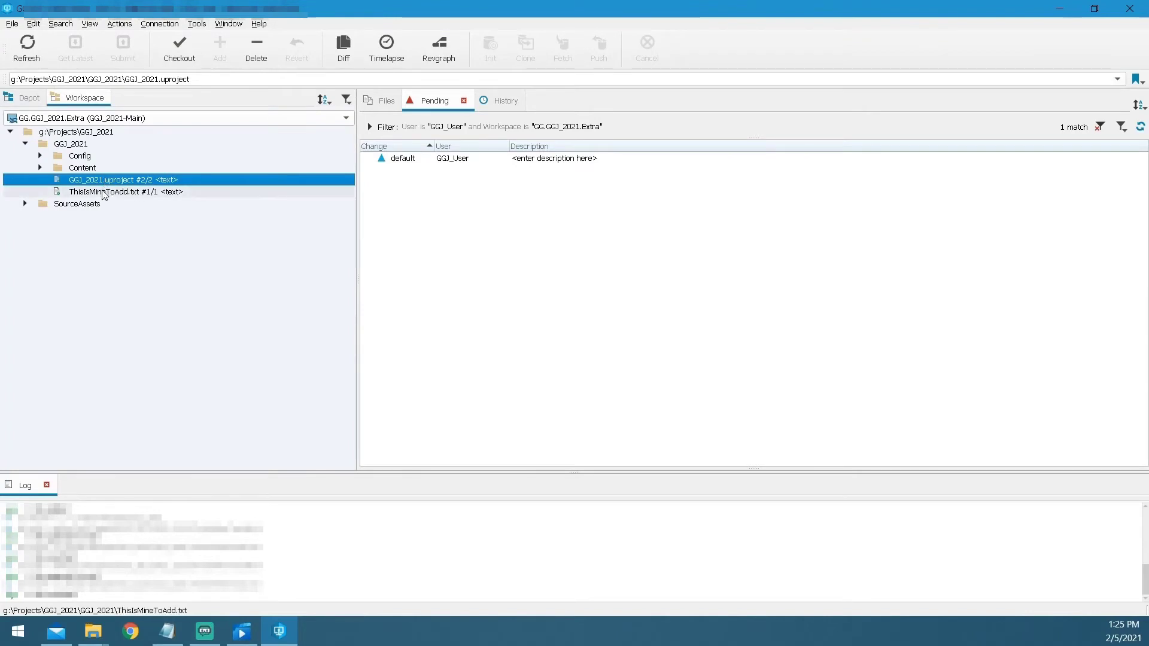
click(147, 194)
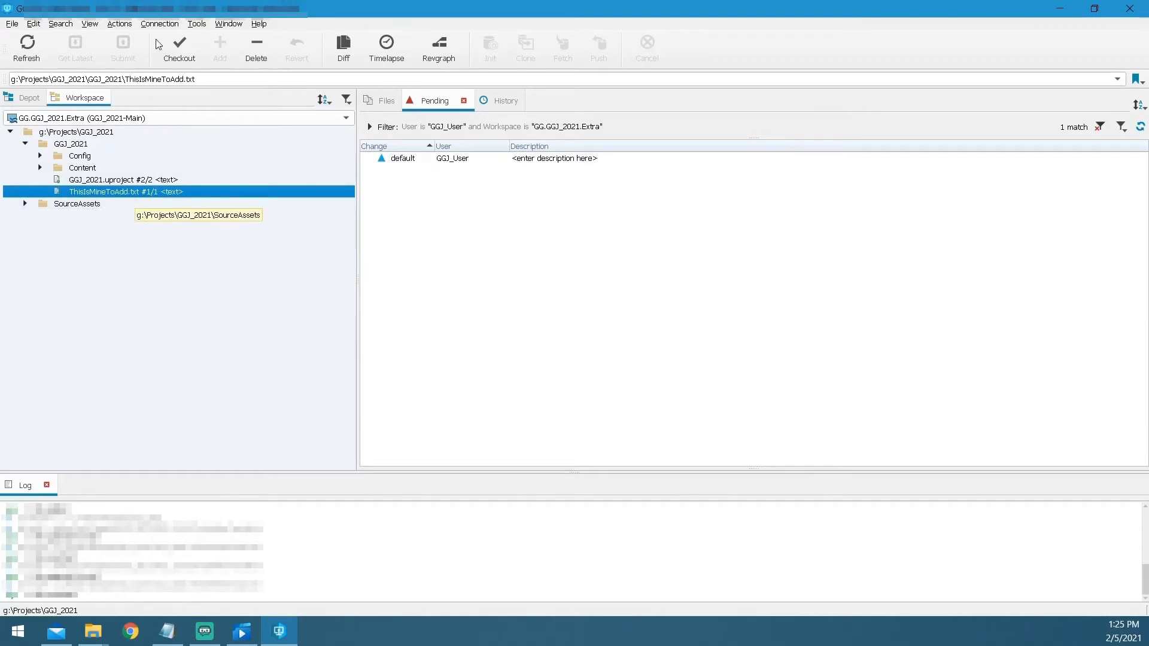
click(186, 60)
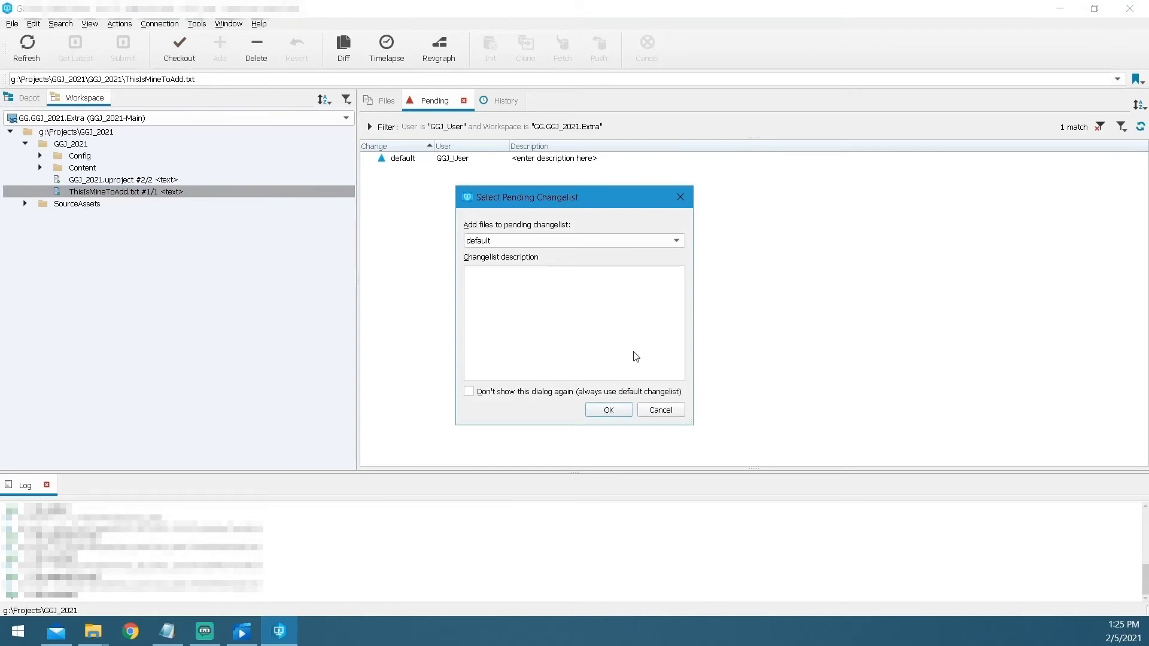
click(609, 410)
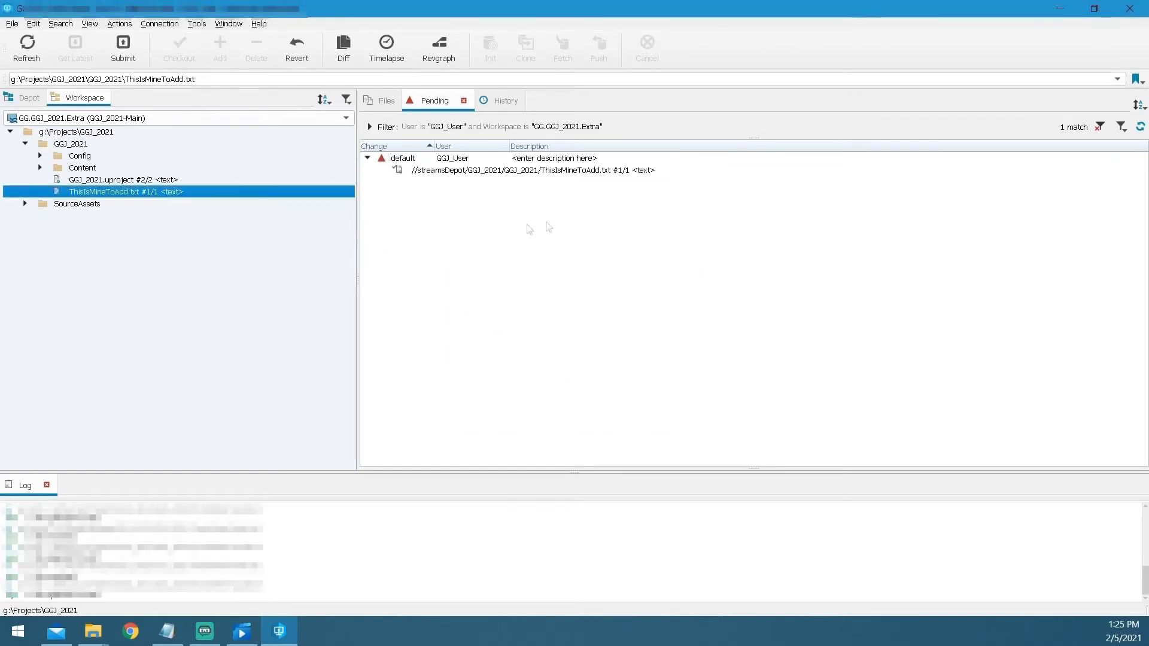
Open ThisIsMineToAdd.txt in Notepad, enter "This is now changed", save and close it, and refresh P4V
double_click(122, 193)
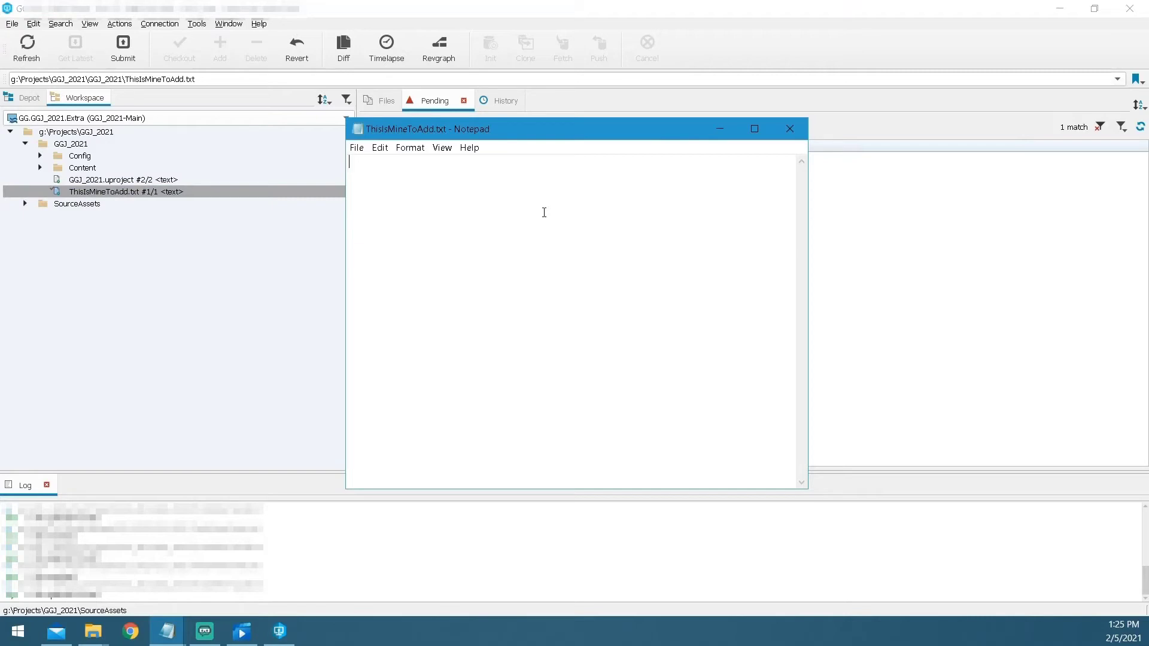
text(This is now changed)
key(ctrl+s)
click(784, 127)
click(27, 47)
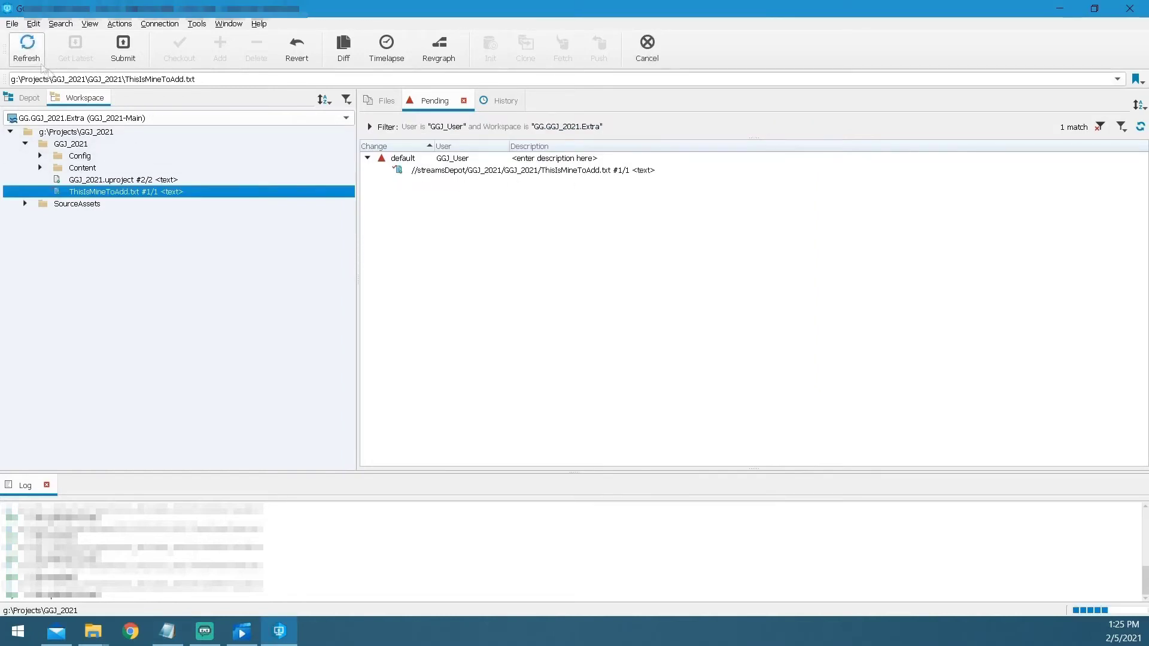
Submit the edited ThisIsMineToAdd.txt from the default changelist with the description "-GG, Updated ThisIsMineToAdd Doc"
click(402, 173)
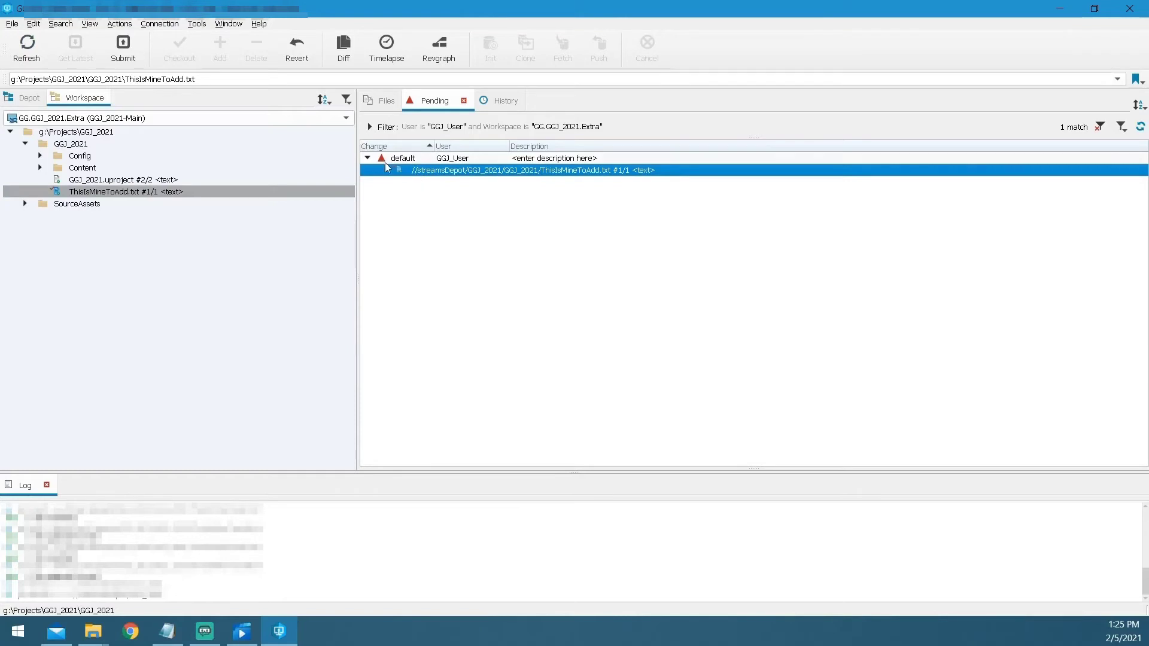
double_click(544, 159)
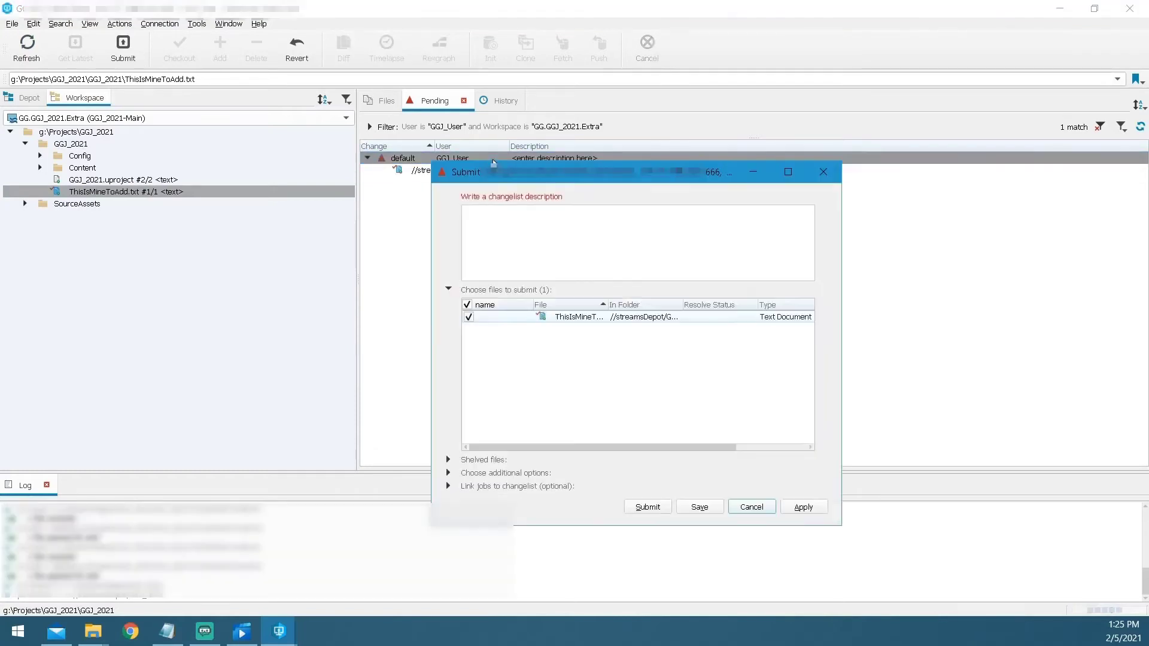
text(-)
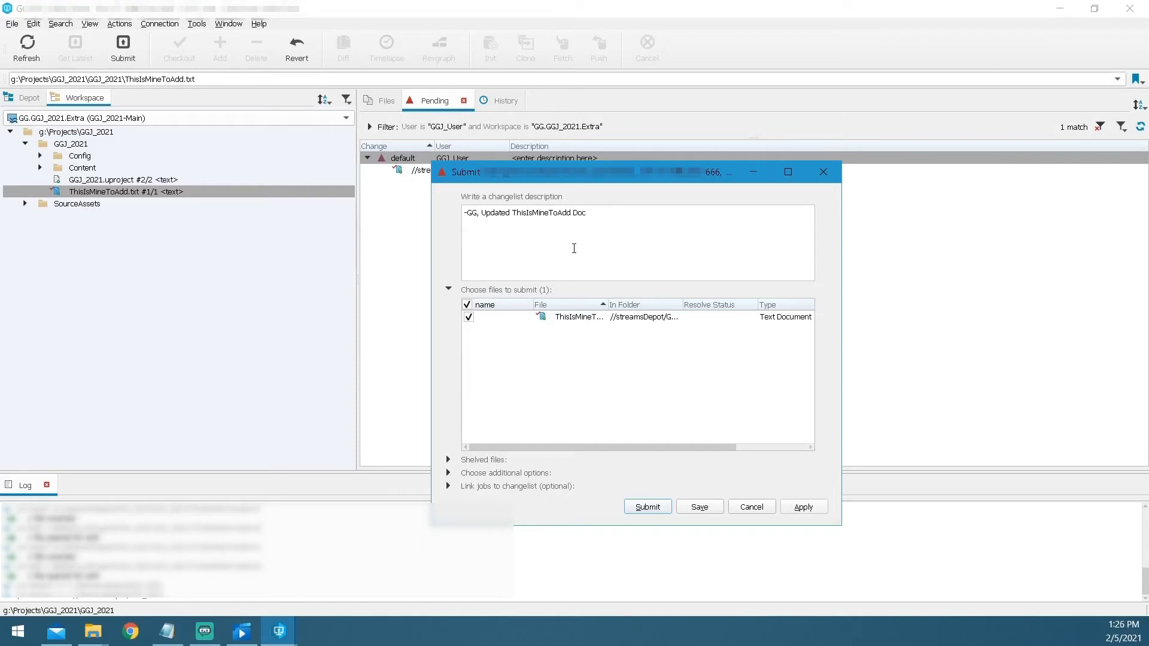
click(646, 508)
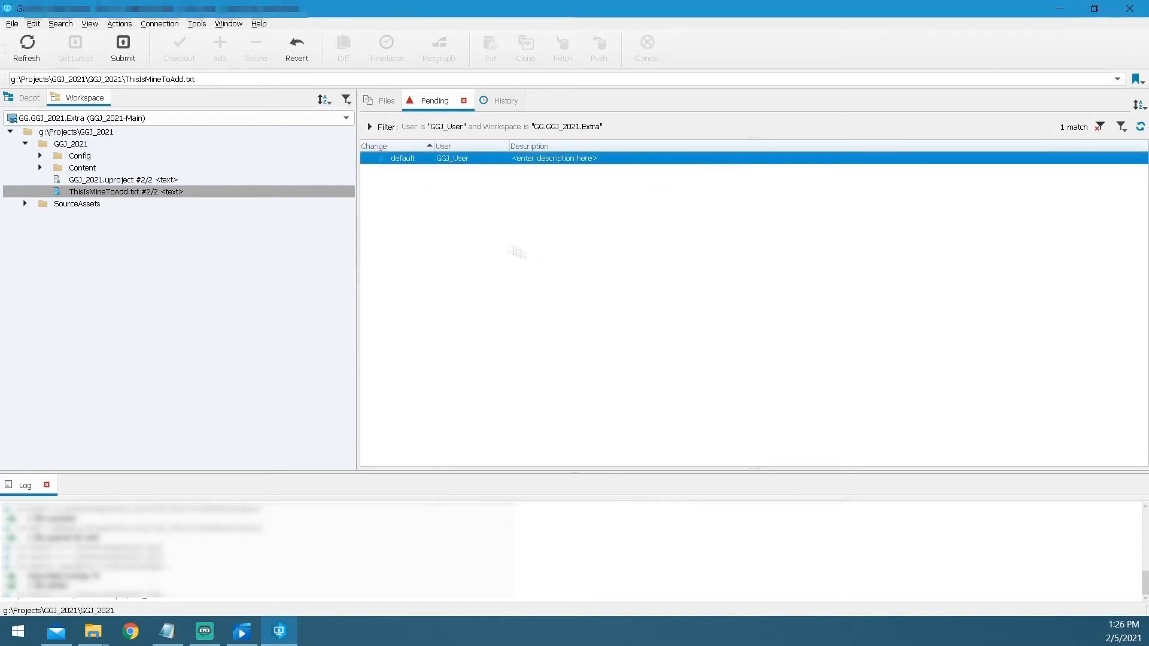
Check the revision number of ThisIsMineToAdd.txt in the depot tree
click(30, 101)
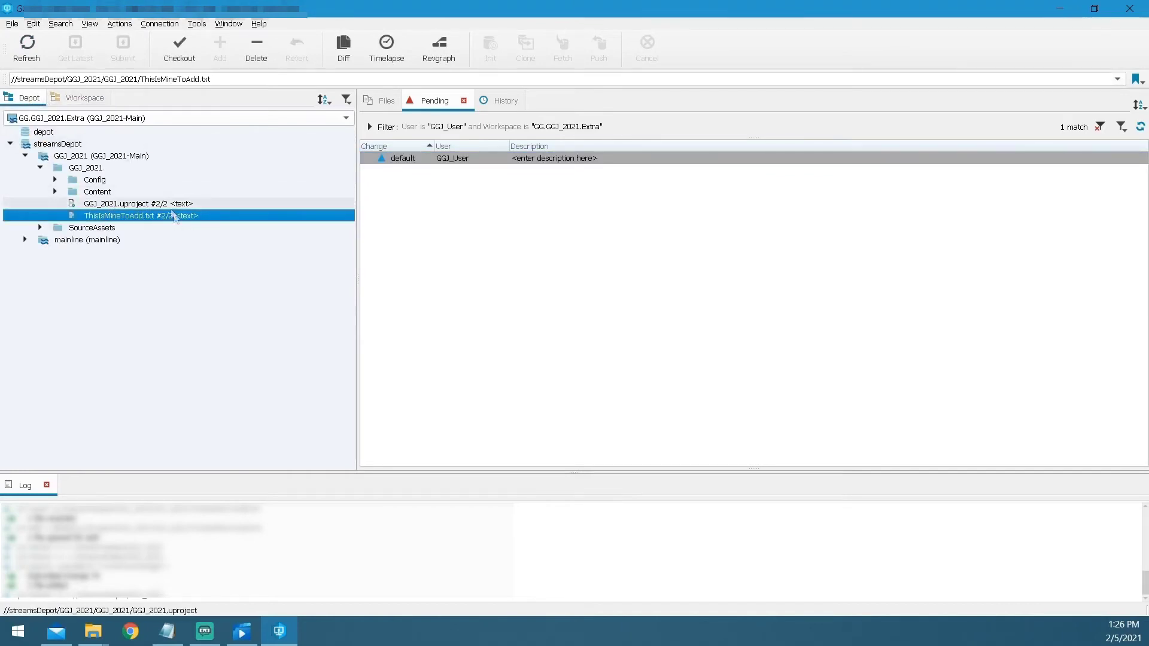
click(110, 227)
click(121, 216)
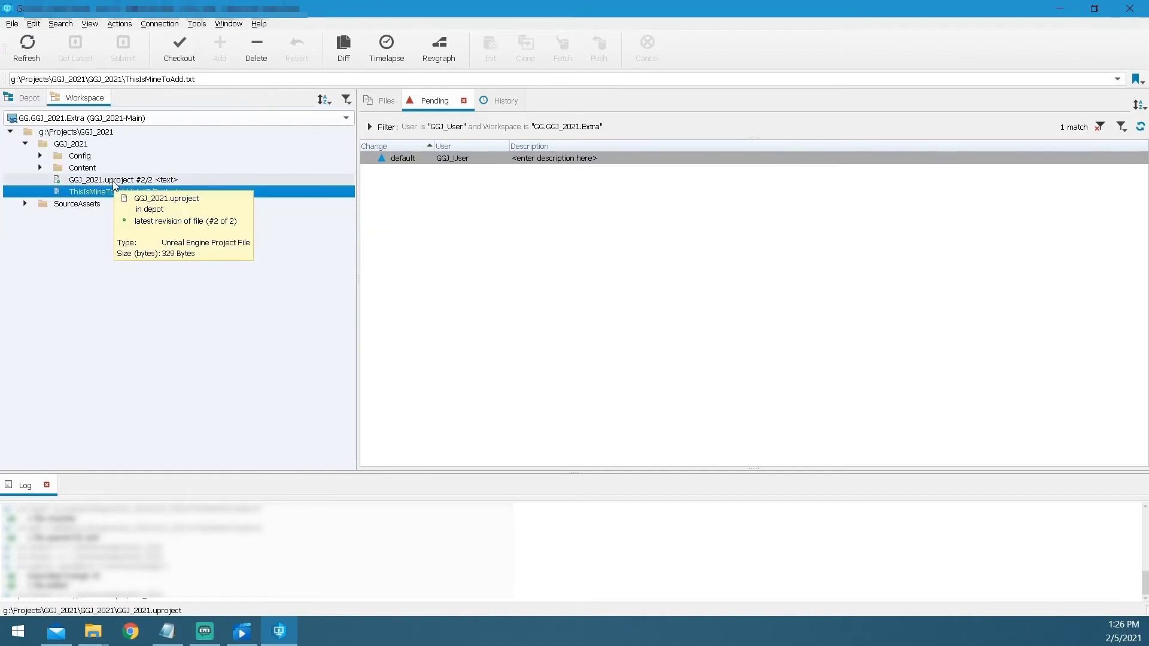
Open the revision history of ThisIsMineToAdd.txt and compare the details of revisions 1 and 2
click(503, 102)
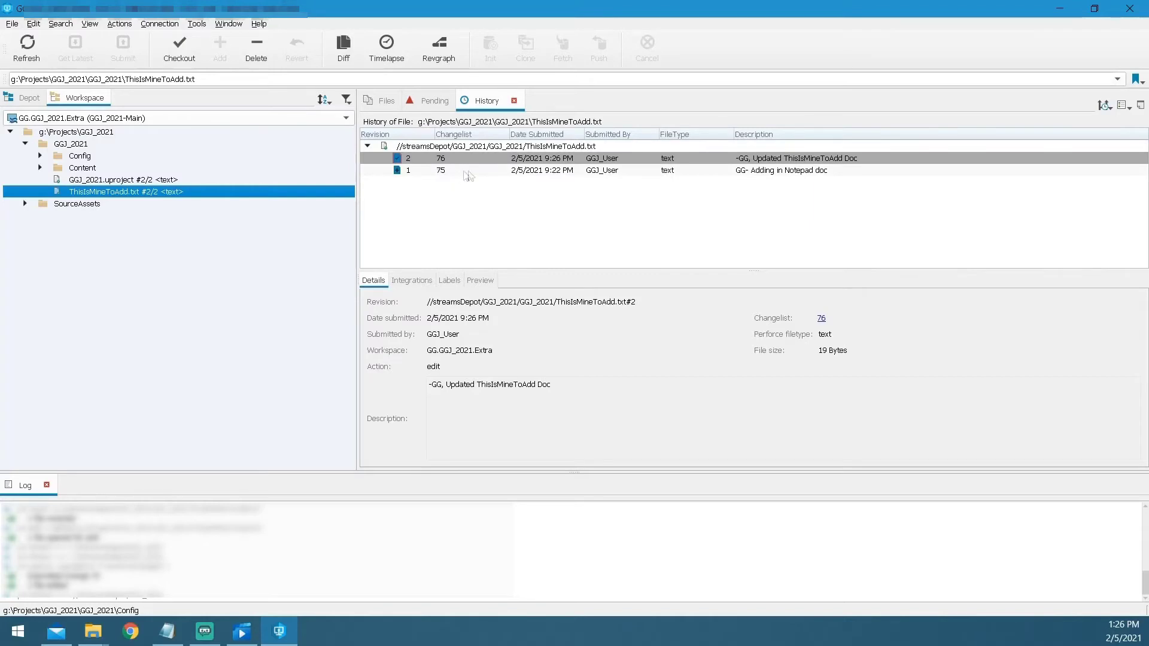
click(562, 171)
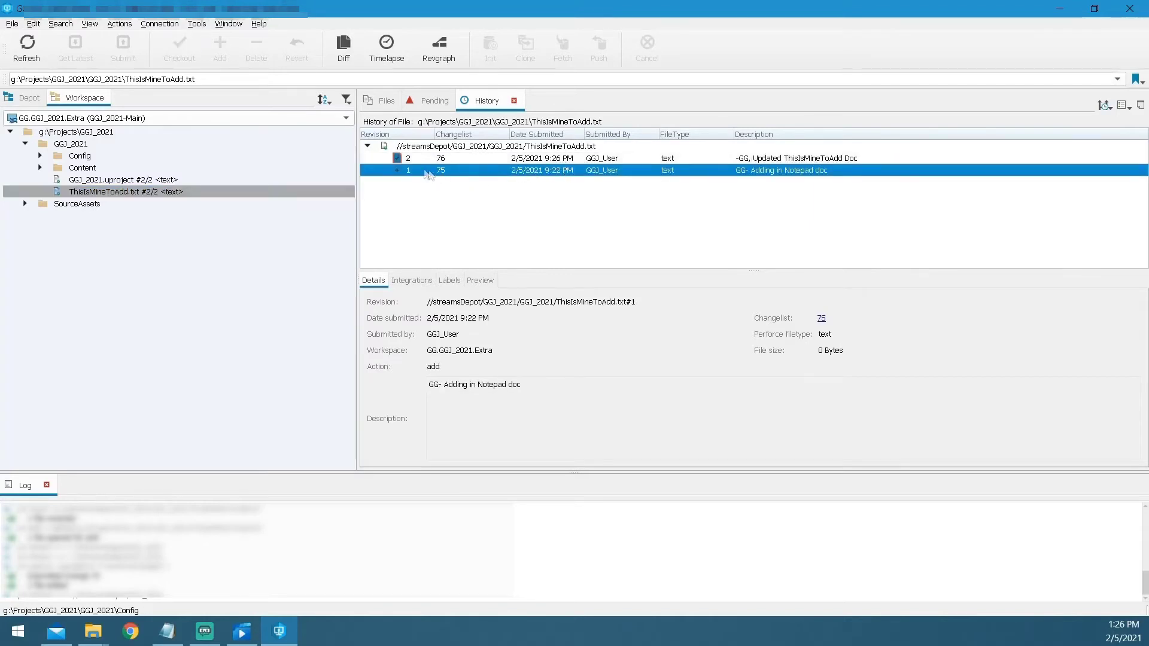
click(427, 159)
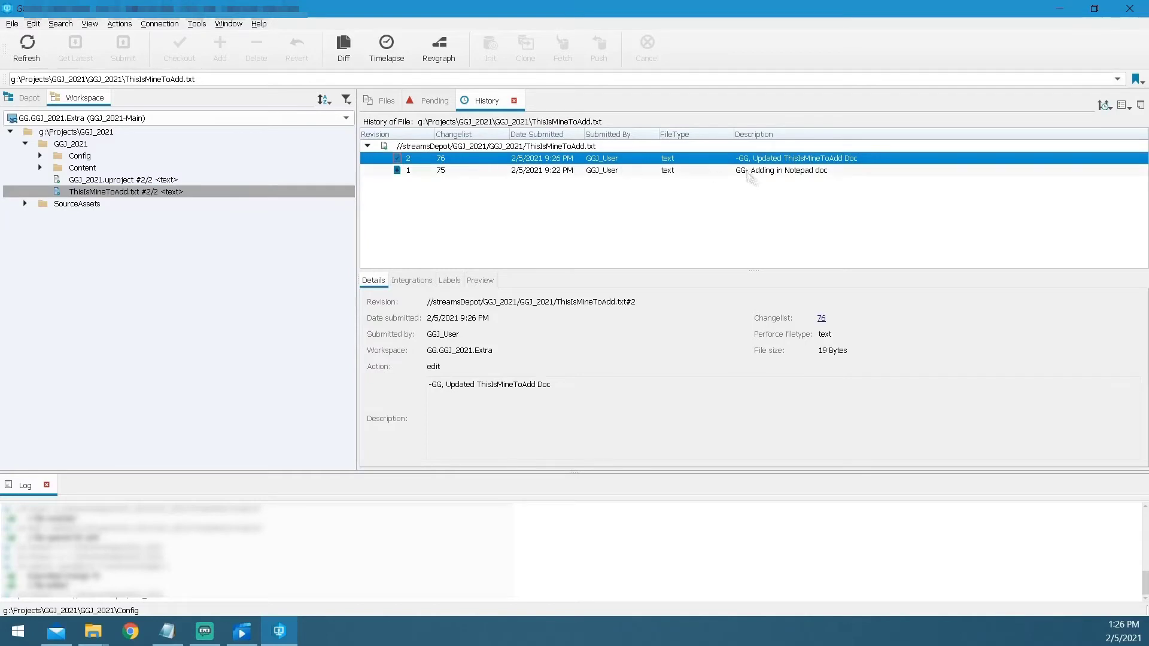
Review both revisions of ThisIsMineToAdd.txt, and examine the revision history and change descriptions of FirePit.uasset in the Content/Interactabled folder
click(779, 172)
click(778, 160)
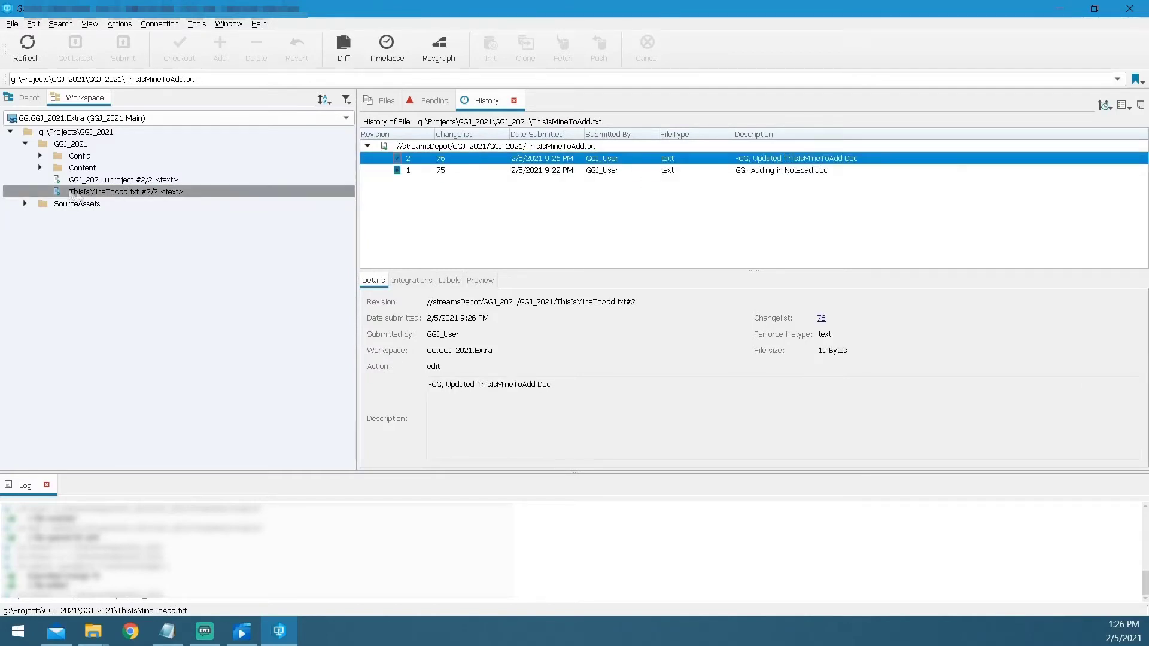
click(40, 167)
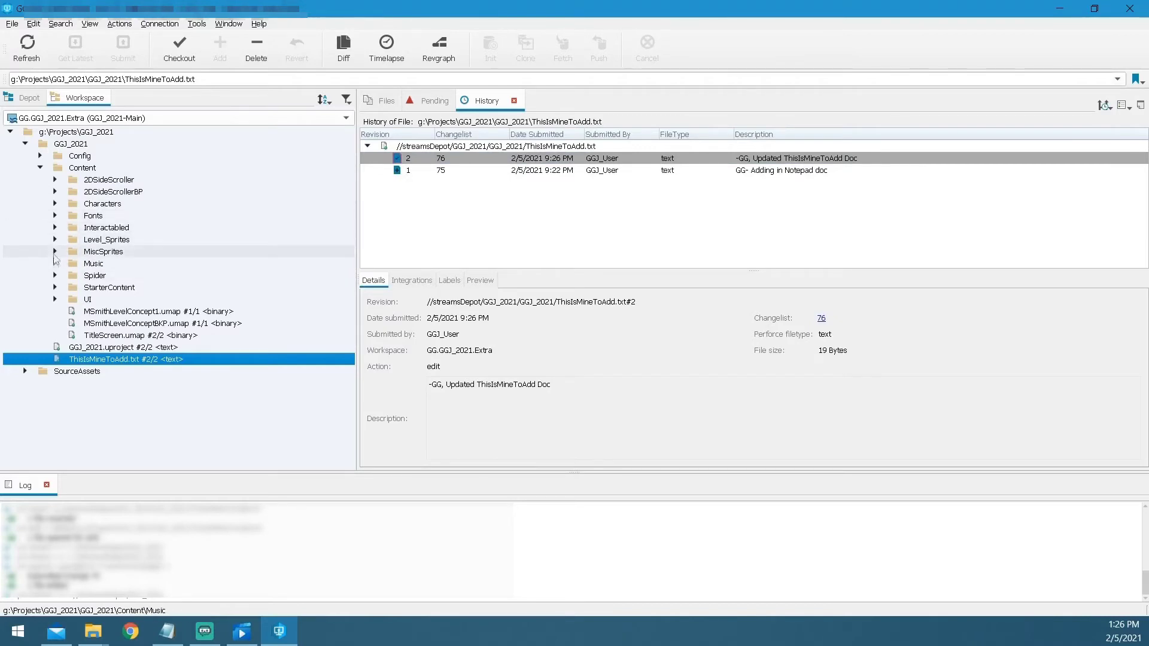
click(55, 228)
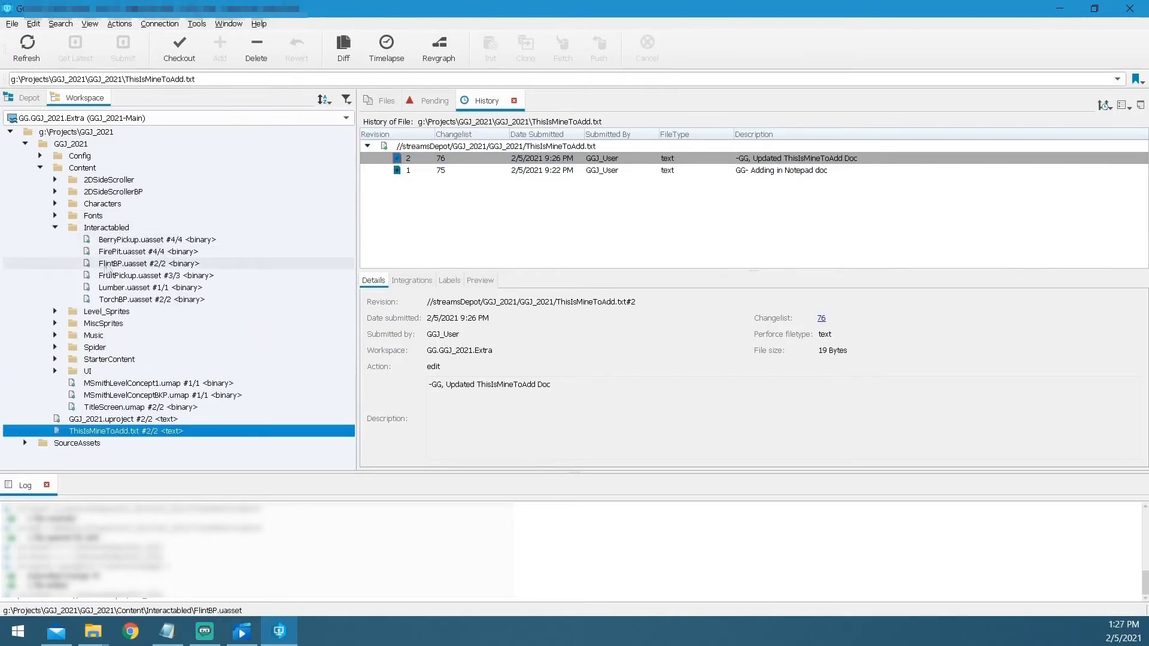
click(144, 251)
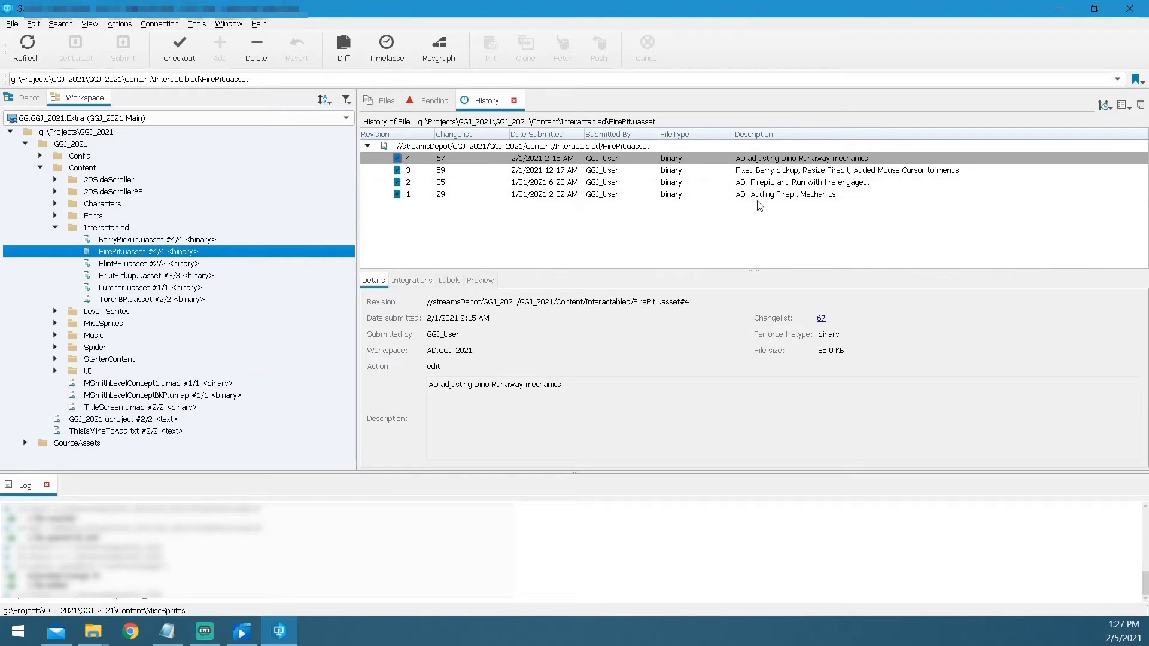
click(626, 196)
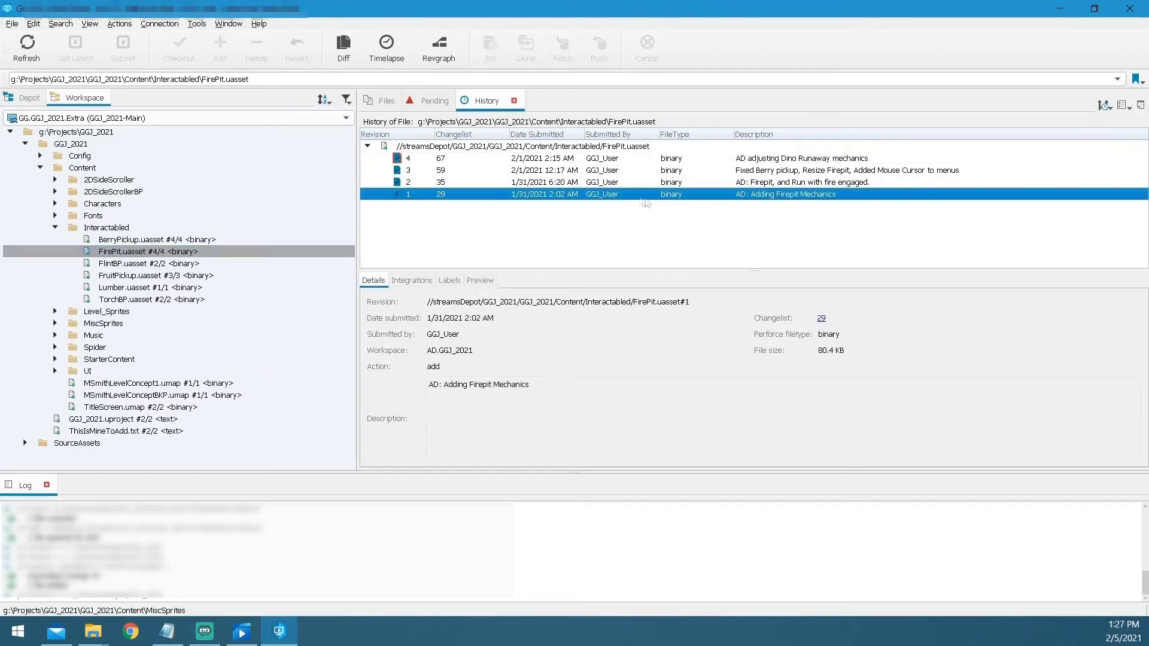
click(758, 183)
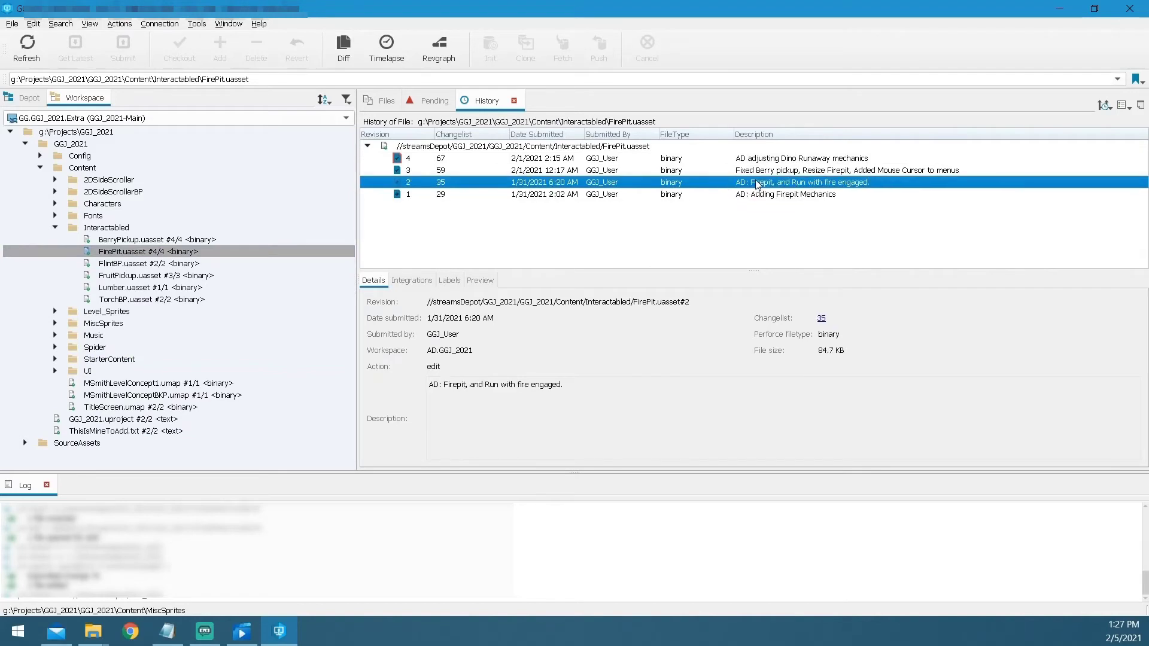
click(759, 171)
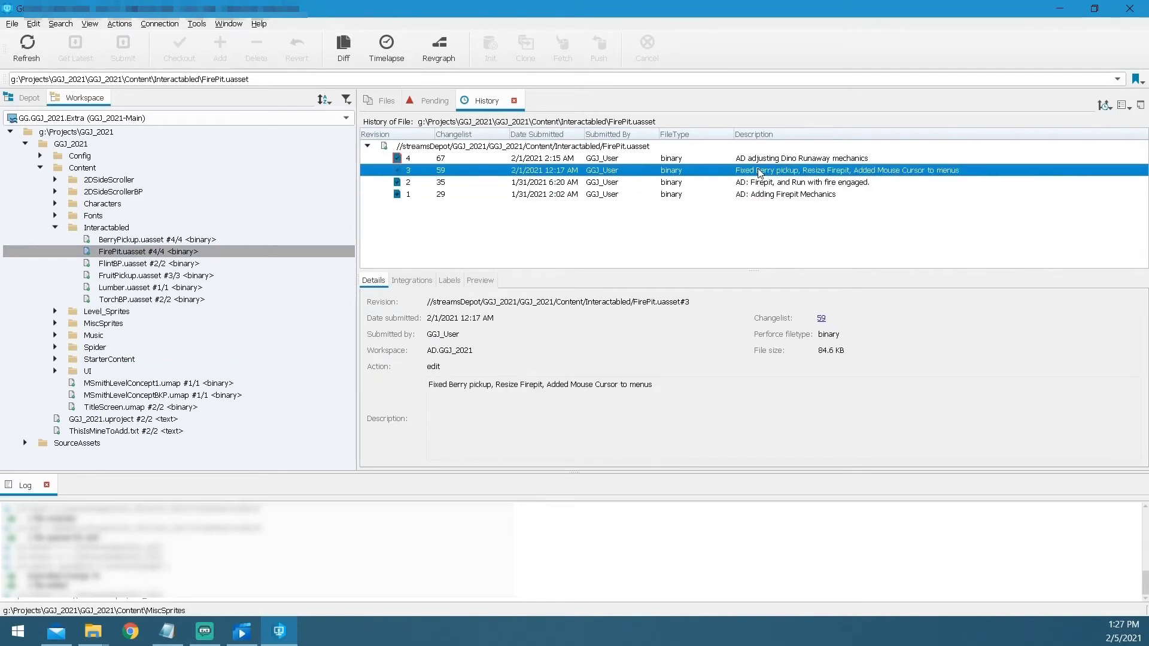
click(752, 160)
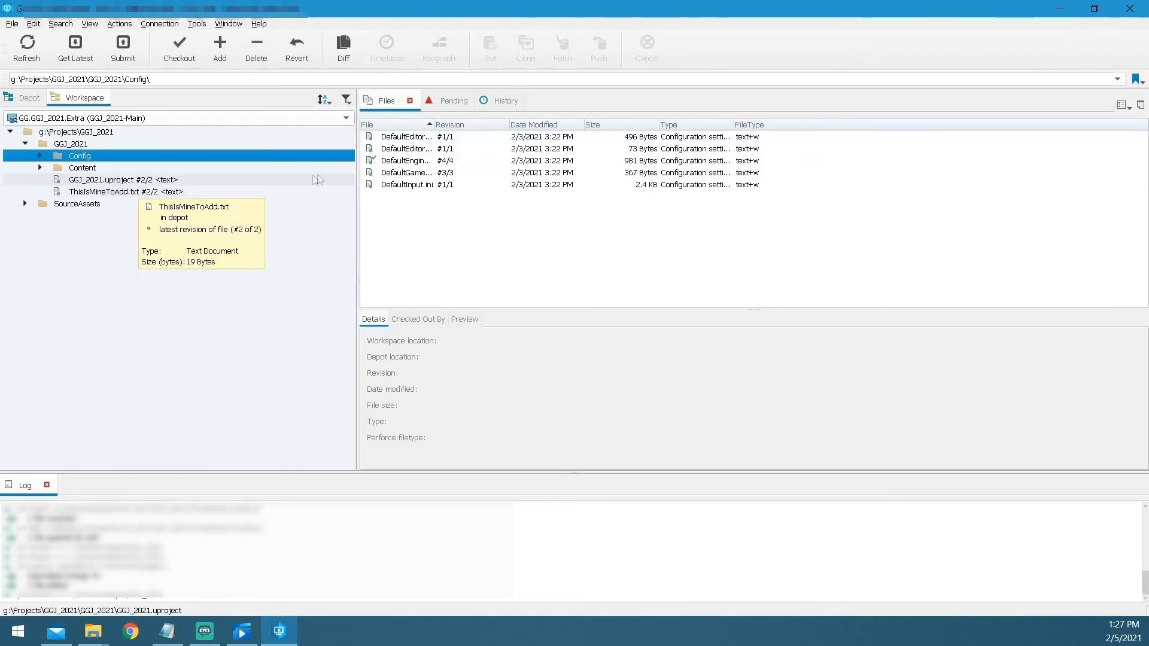
Mark ThisIsMineToAdd.txt for delete in the default changelist and check its entry among the pending changes
click(142, 193)
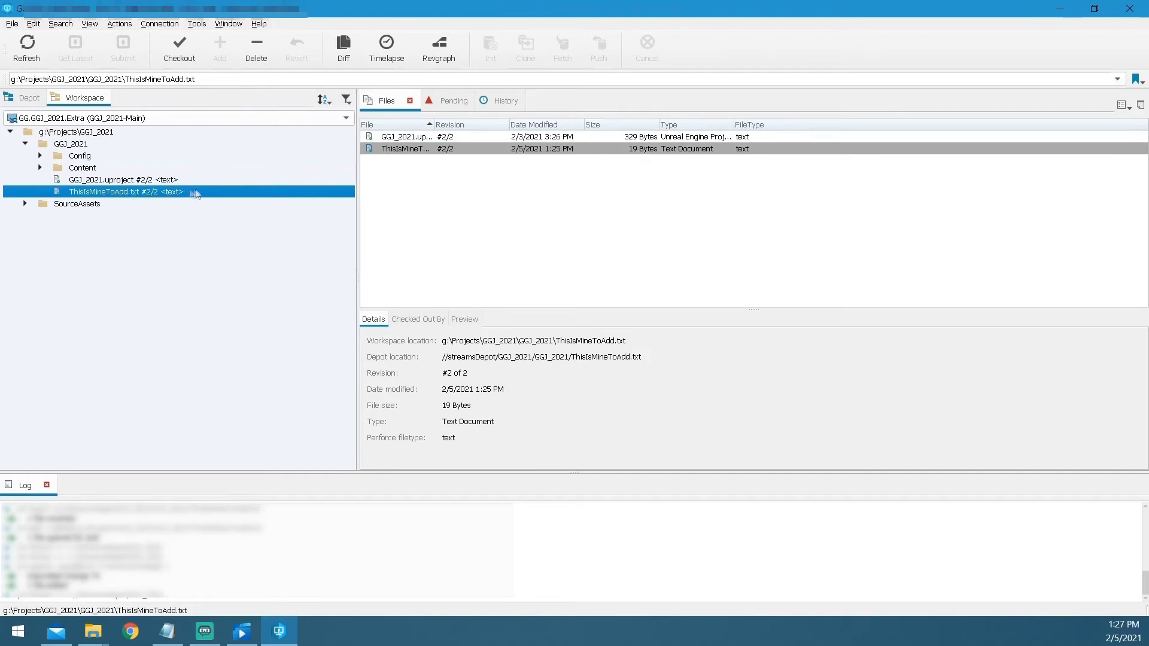
click(256, 48)
click(608, 410)
click(447, 103)
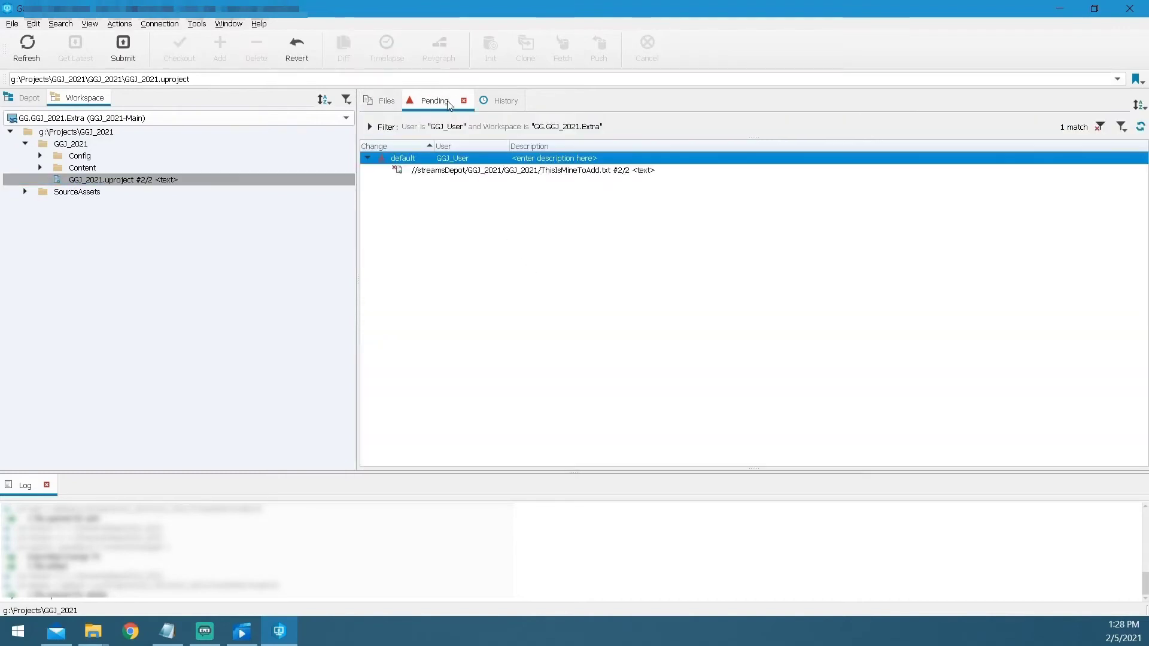
click(477, 170)
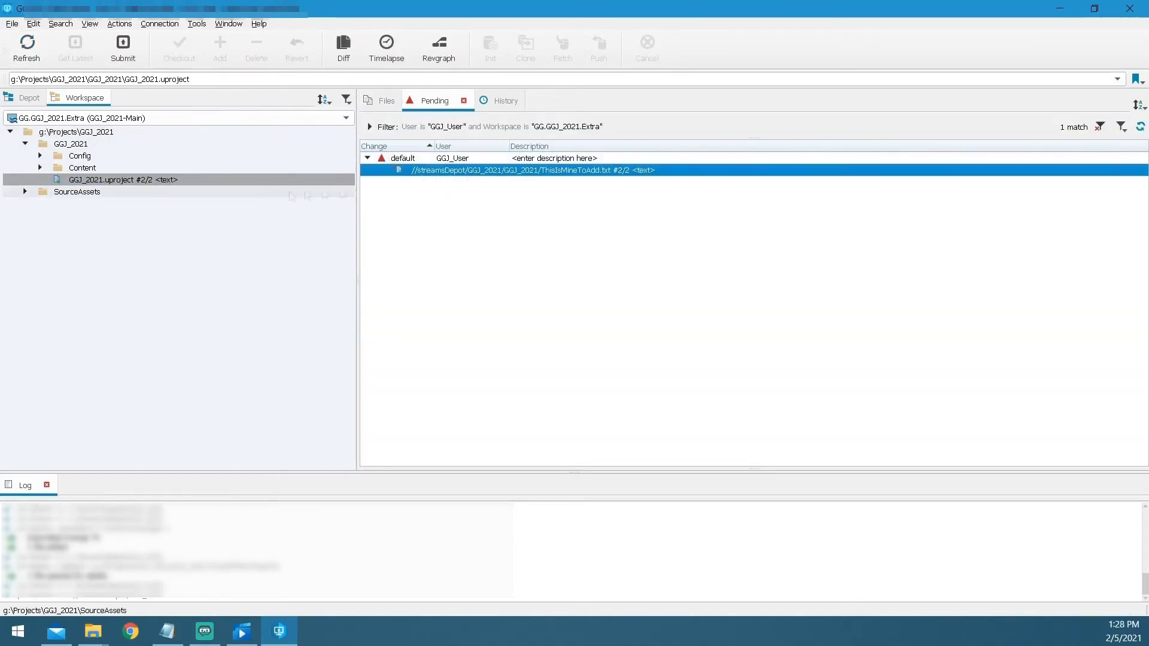
Submit the deletion from the default changelist with the description "-GG Deleting ThisIs.. Doc" and refresh the workspace
double_click(588, 159)
click(562, 254)
text(-GG Deleting ThisIs.. Doc)
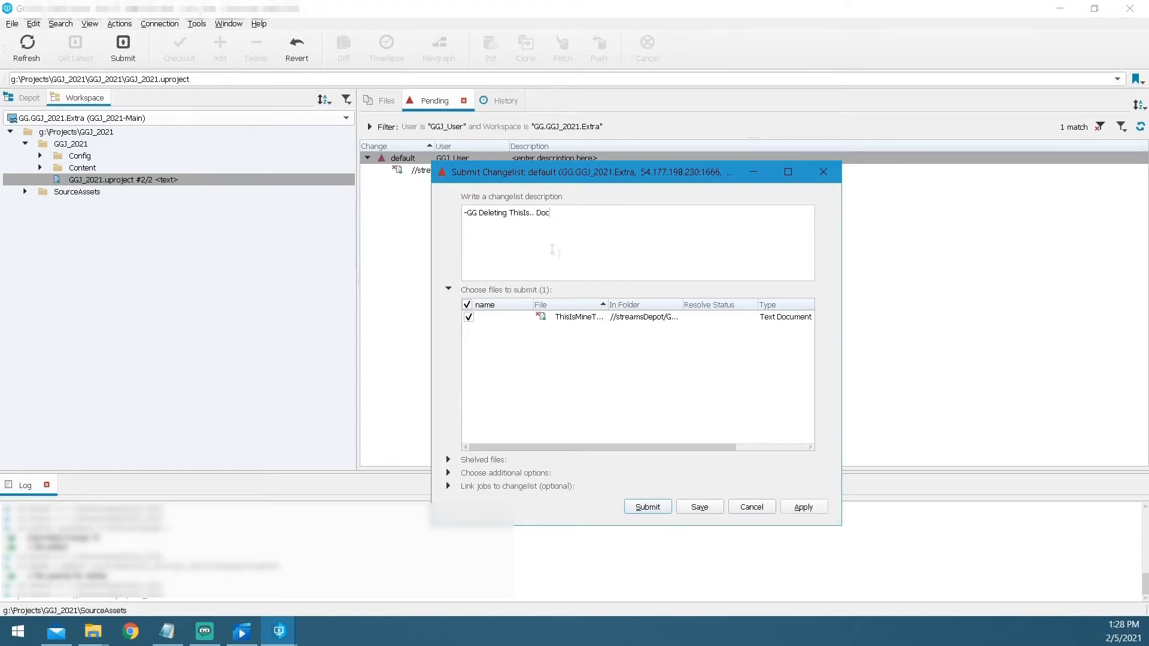
click(647, 506)
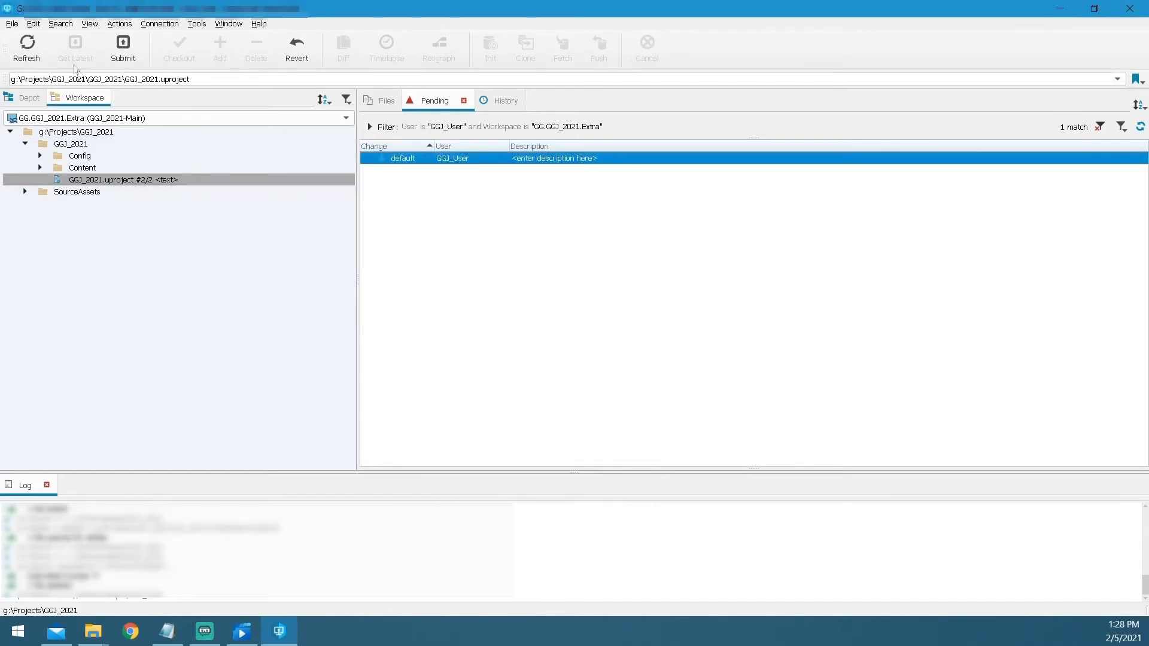
click(28, 46)
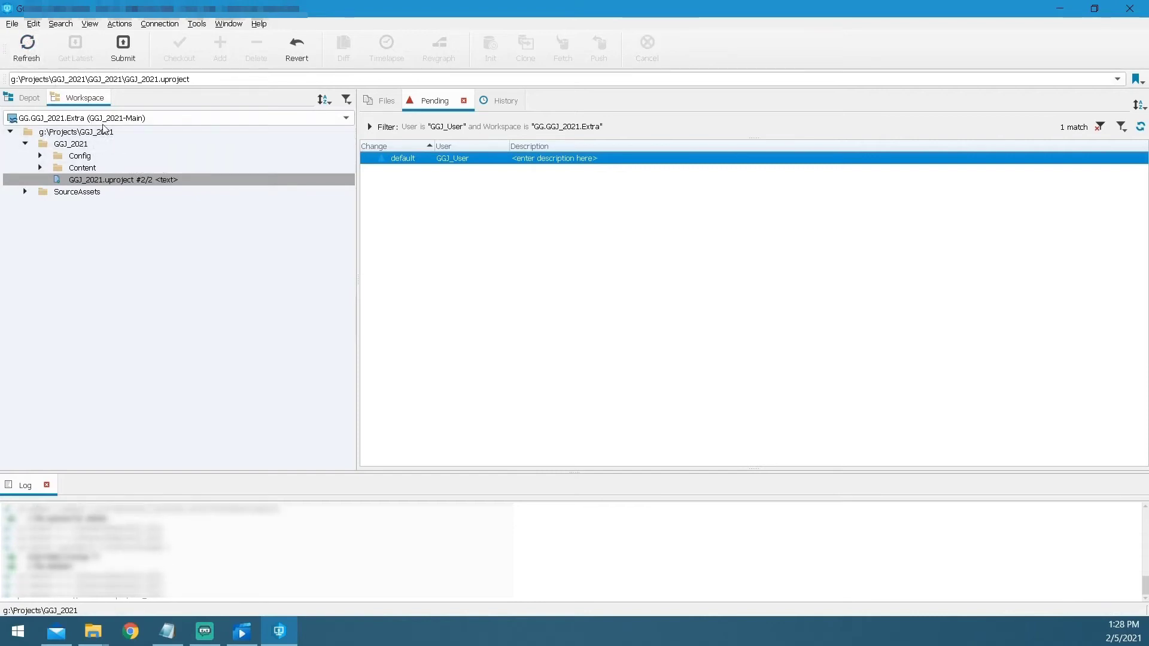
click(29, 99)
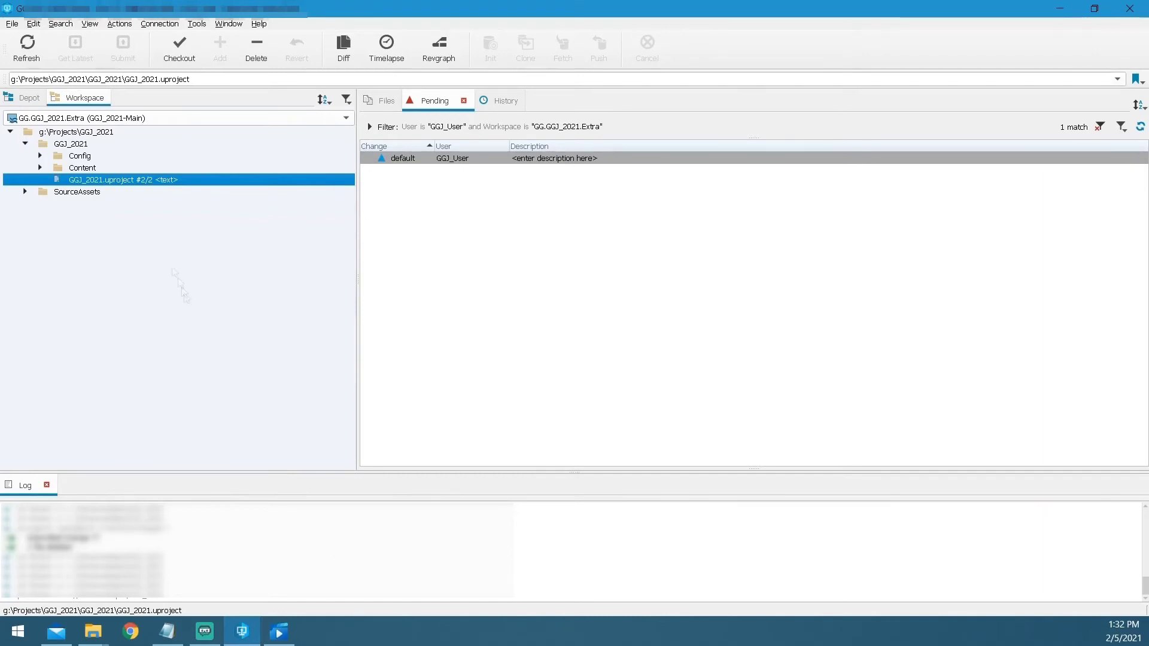
Switch to File Explorer, open GGJ_2021.uproject in Notepad++, and check its EngineAssociation line
right_click(111, 179)
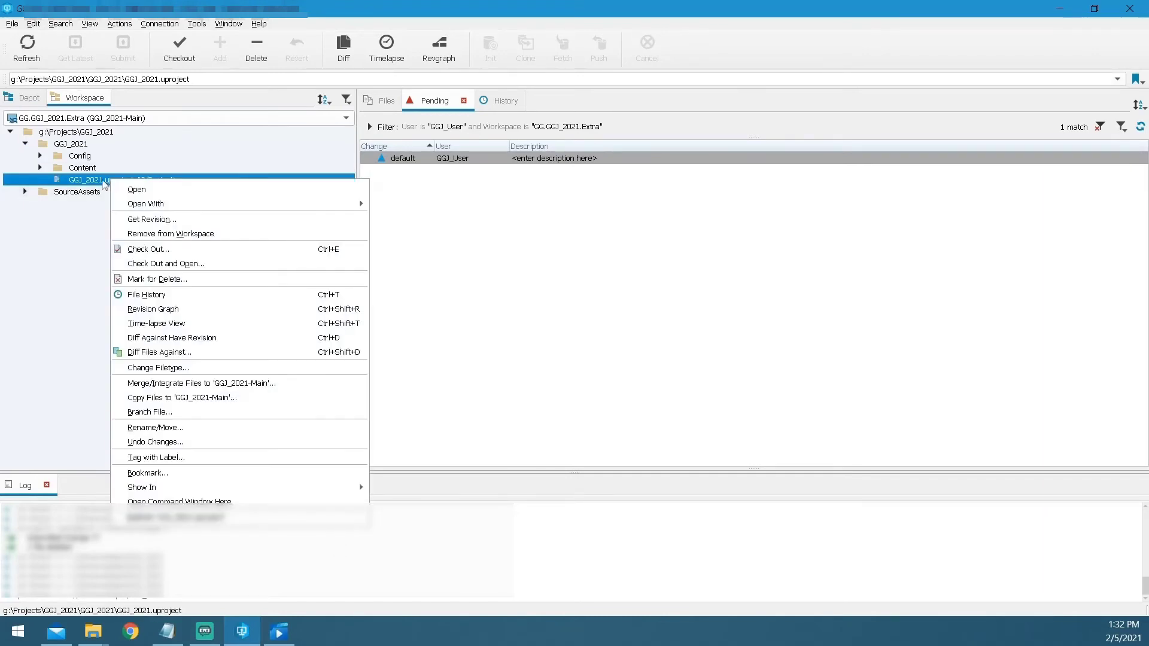
click(102, 181)
key(alt+Tab)
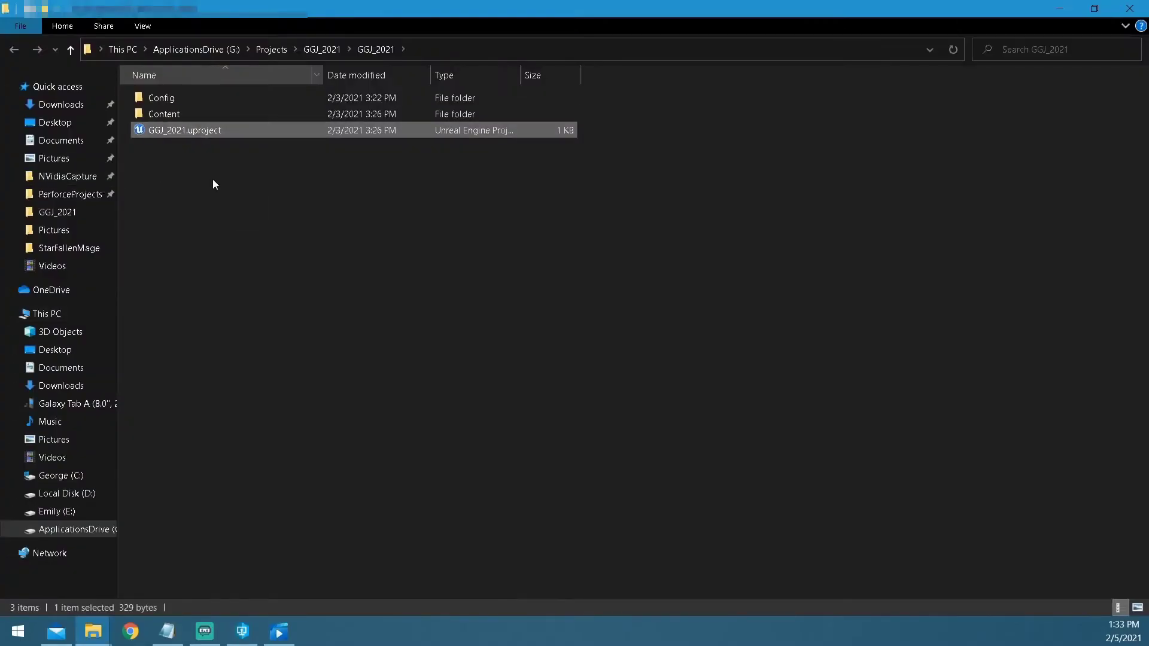
click(200, 161)
click(184, 127)
right_click(184, 127)
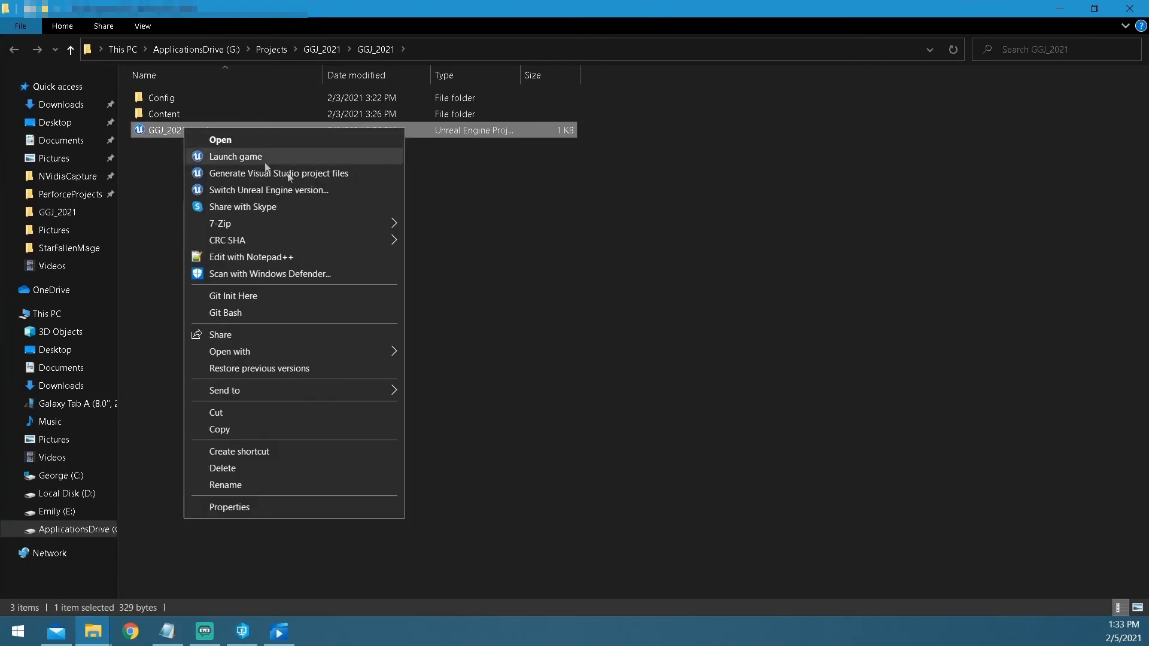
click(260, 257)
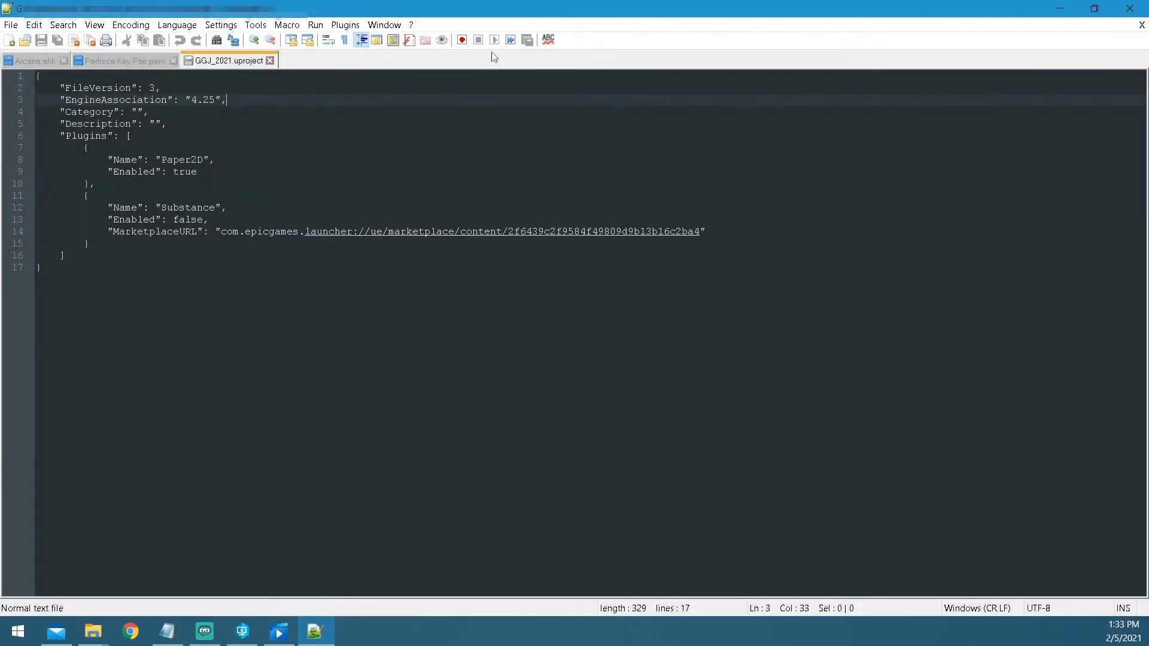
drag(59, 102, 237, 97)
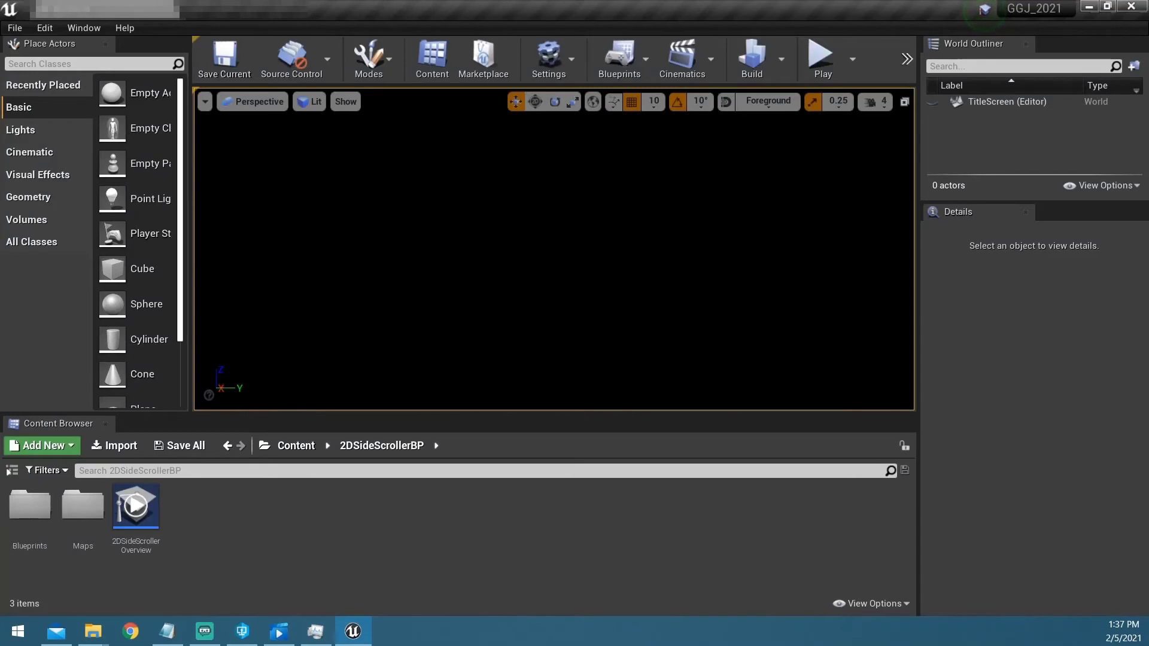
In Unreal Editor, open the Source Control Login for the GGJ_2021 project and choose Perforce as the provider
click(325, 57)
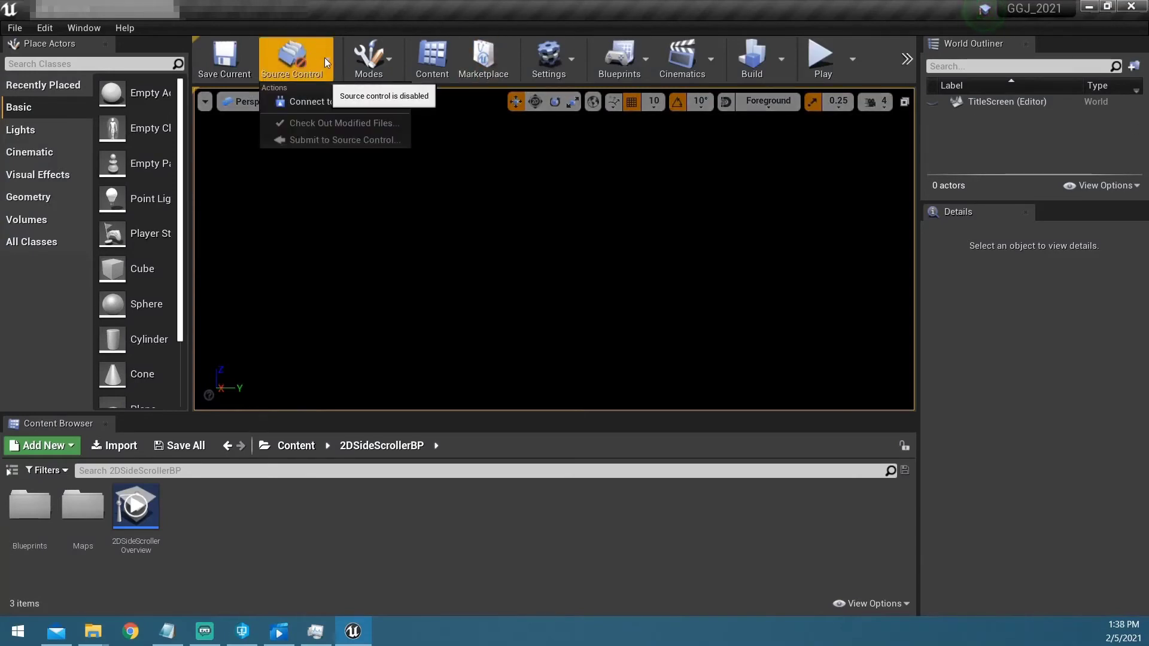
click(326, 102)
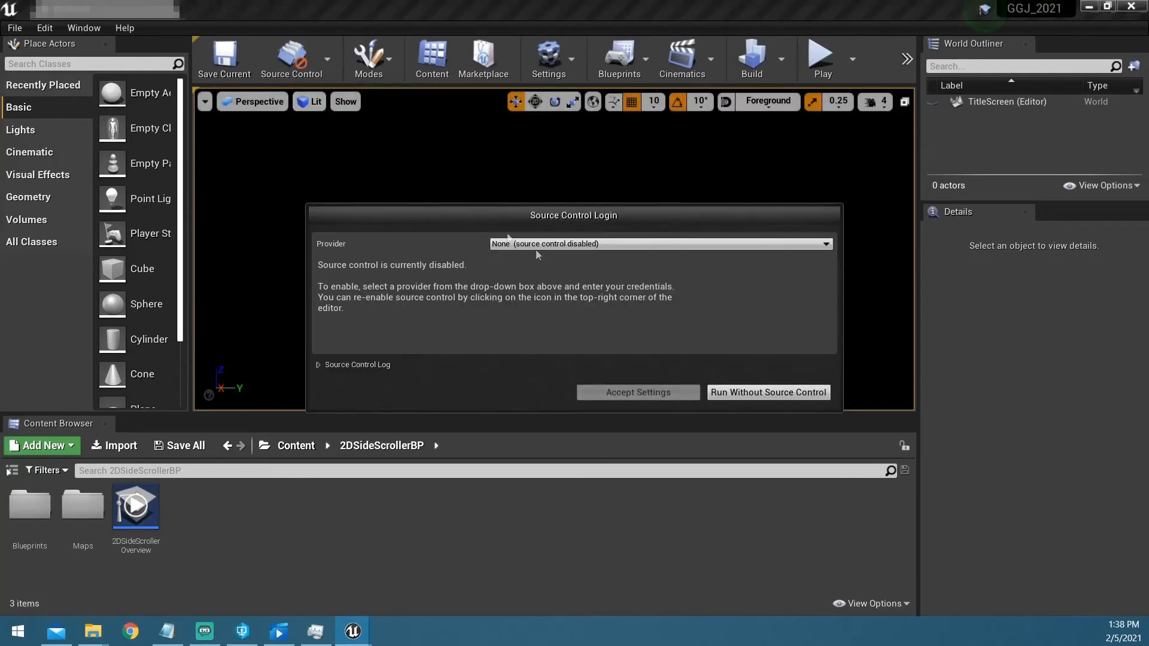
drag(458, 220, 405, 197)
click(562, 221)
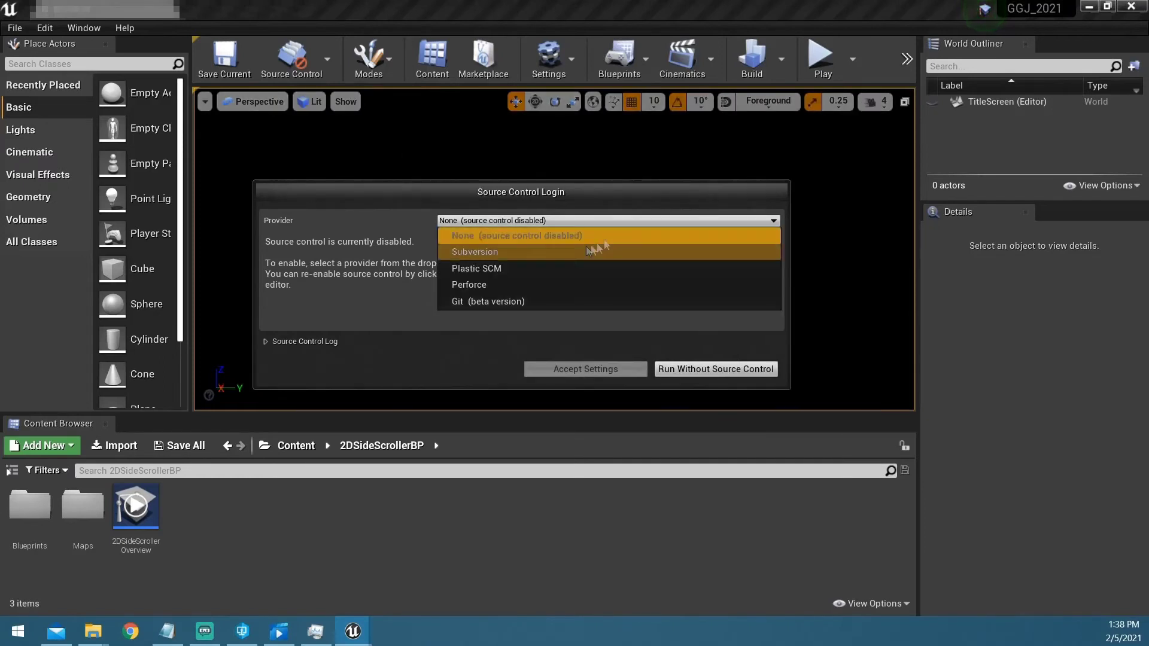
click(566, 285)
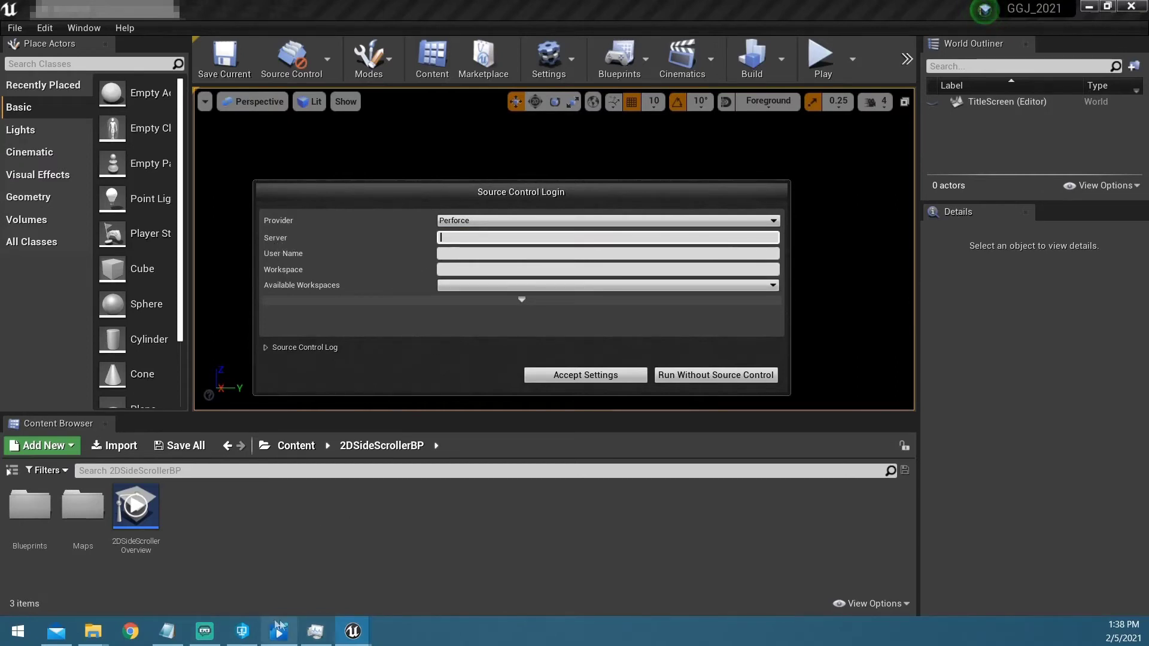
Paste the Perforce server address into the Source Control Login and set the user name to GGJ_User
click(241, 632)
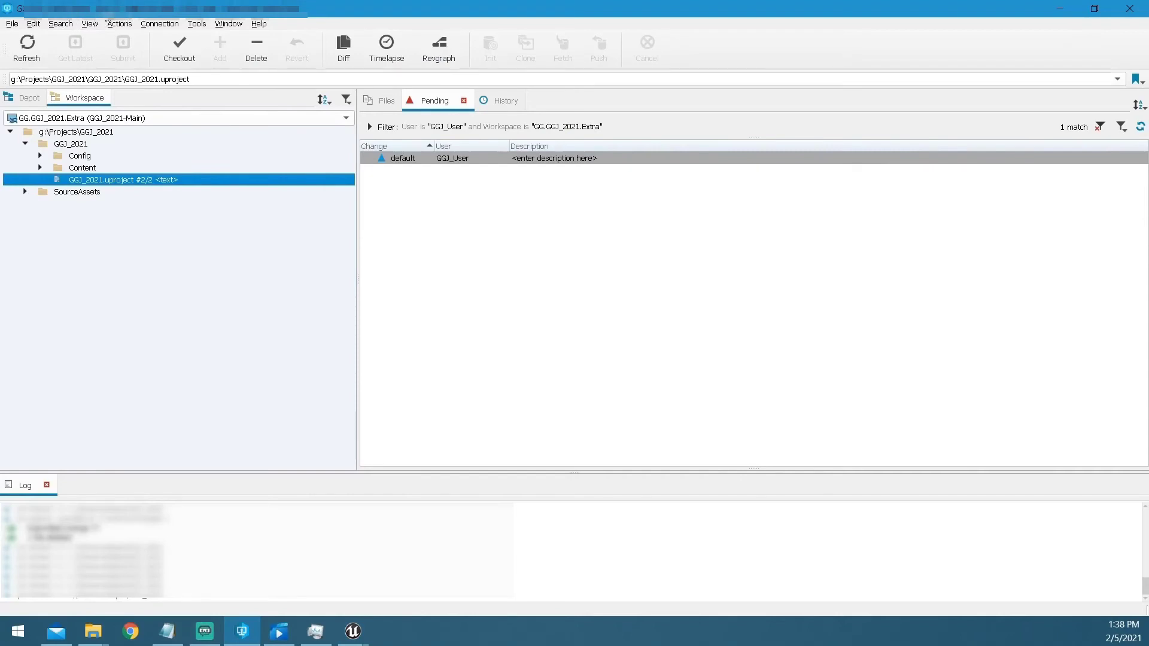
click(167, 631)
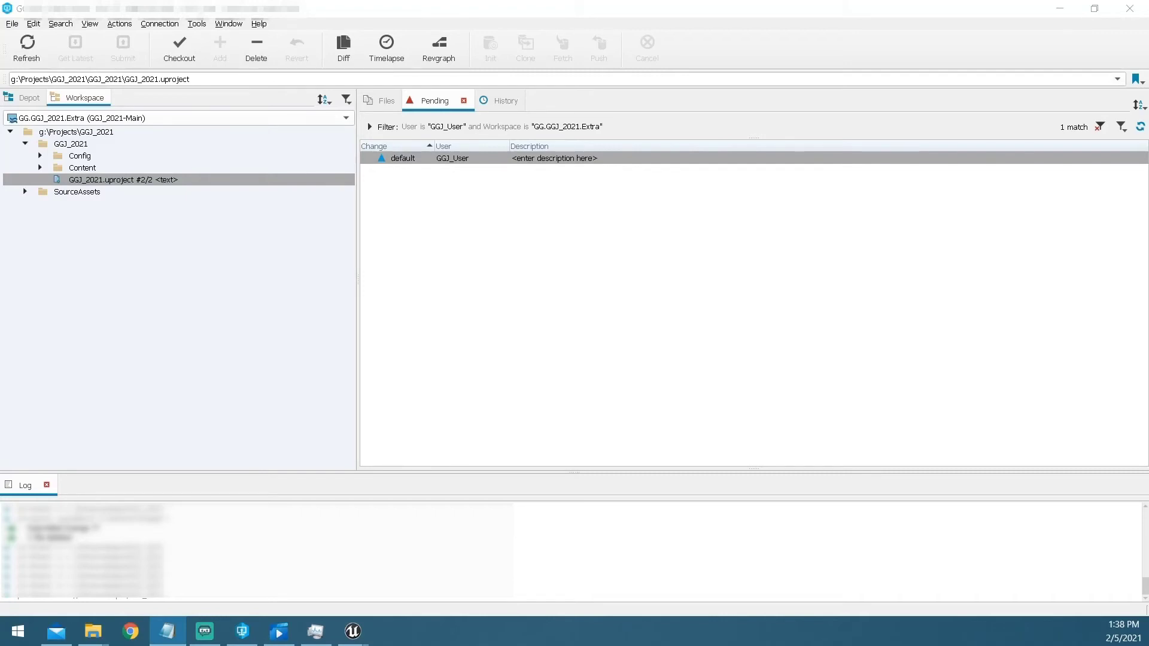
click(1060, 9)
click(473, 237)
key(ctrl+v)
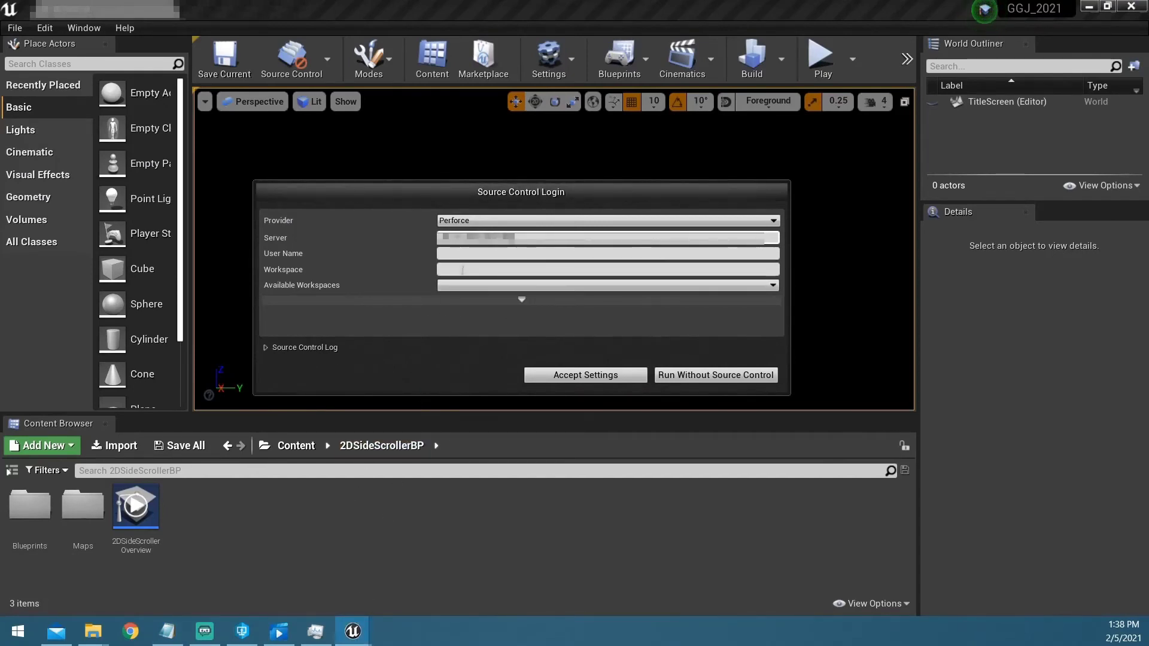
click(463, 251)
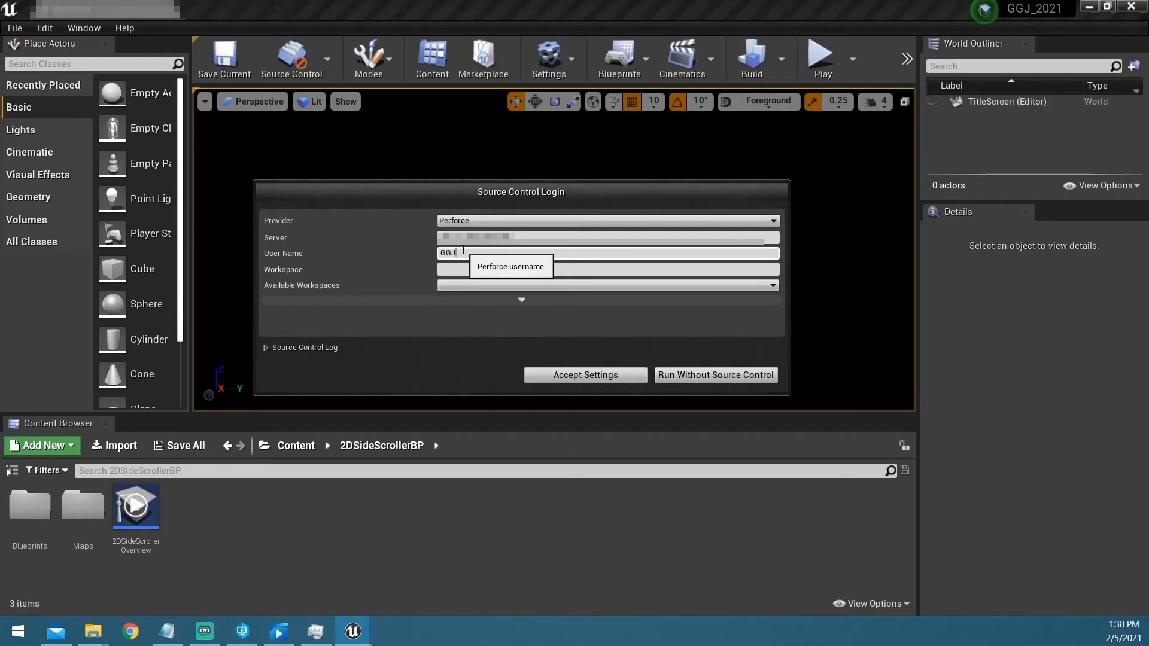
text(GGJ_User)
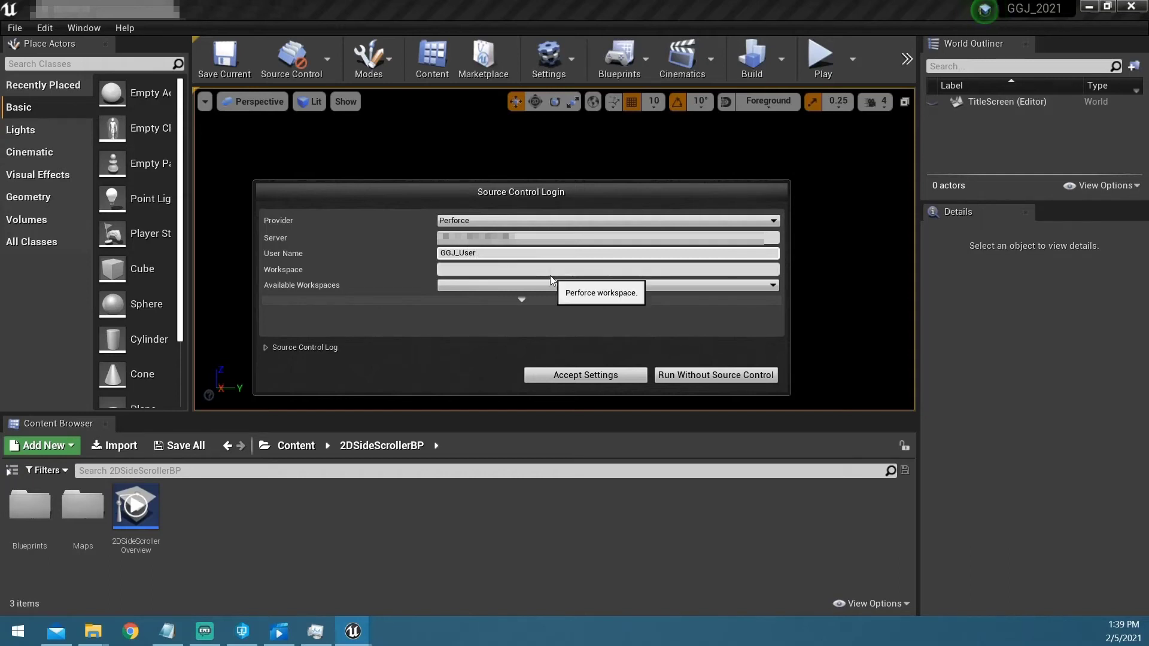
Choose the available workspace GG.GGJ_2021.Extra for the Perforce login and accept the source control settings
click(531, 285)
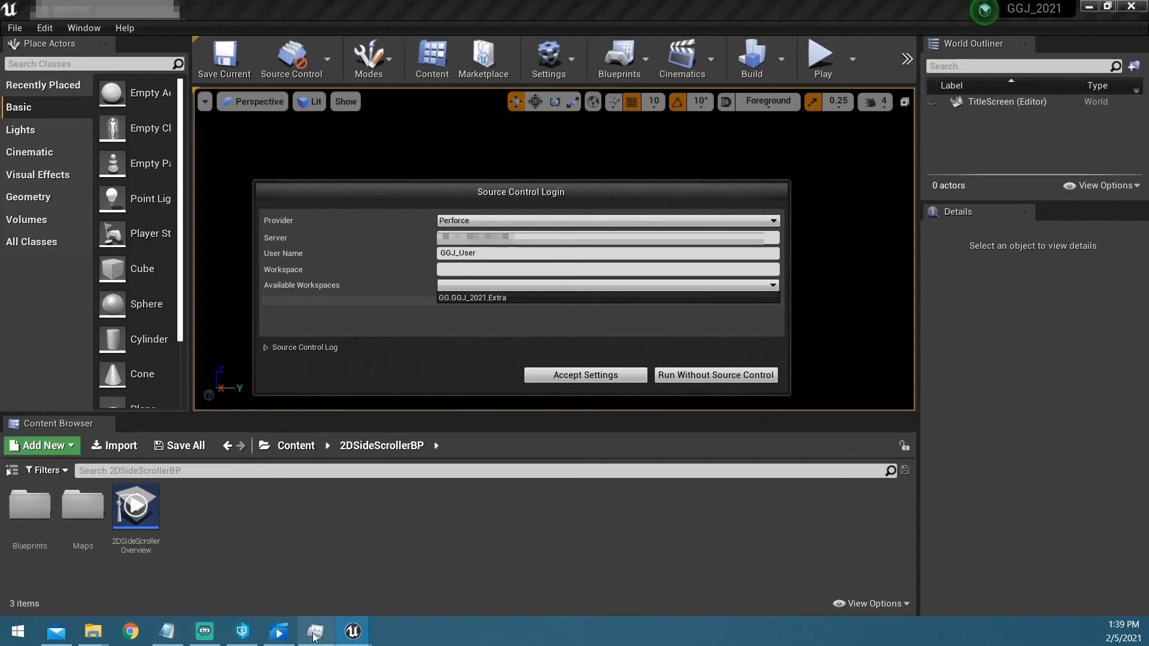
click(256, 633)
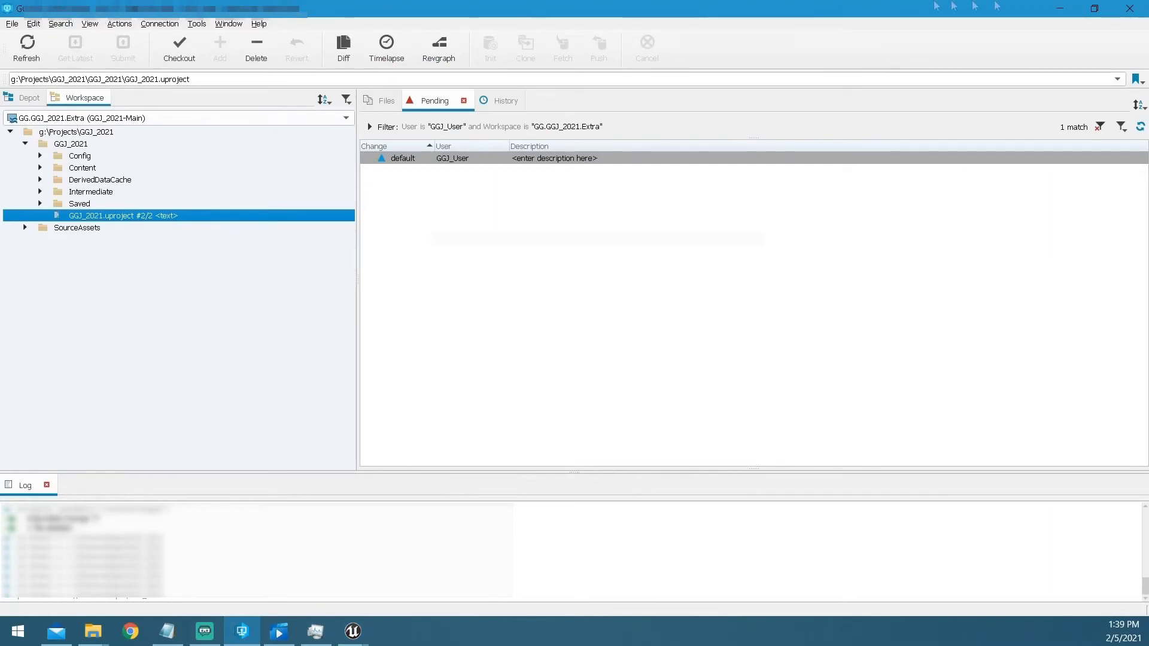
click(1060, 8)
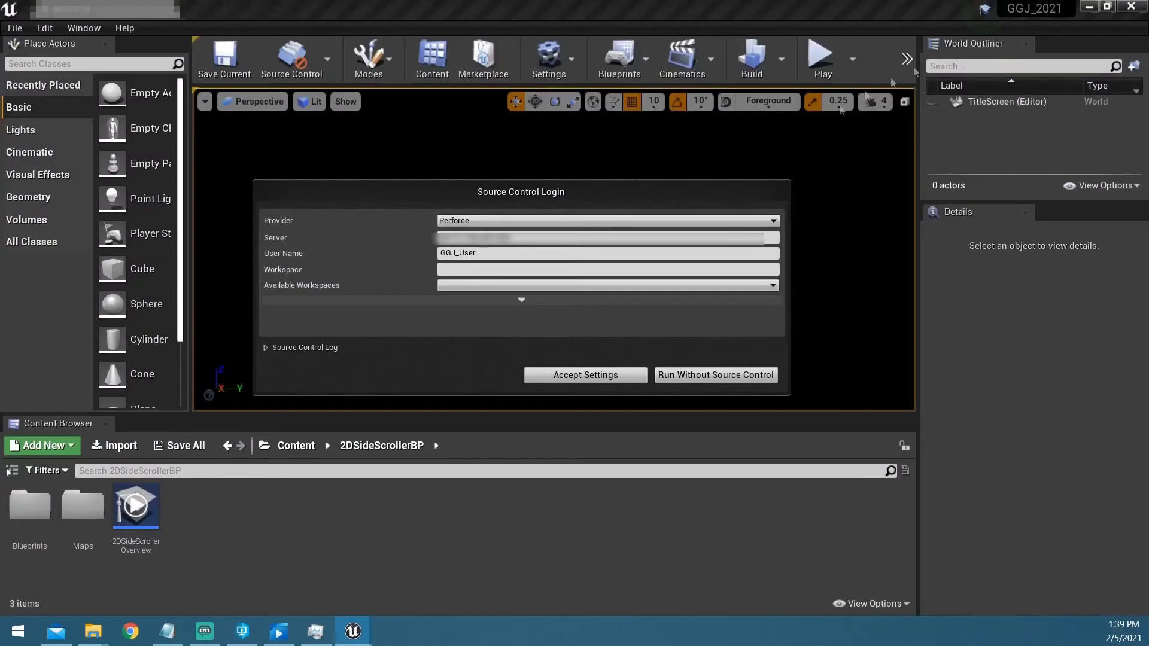
click(472, 284)
click(475, 301)
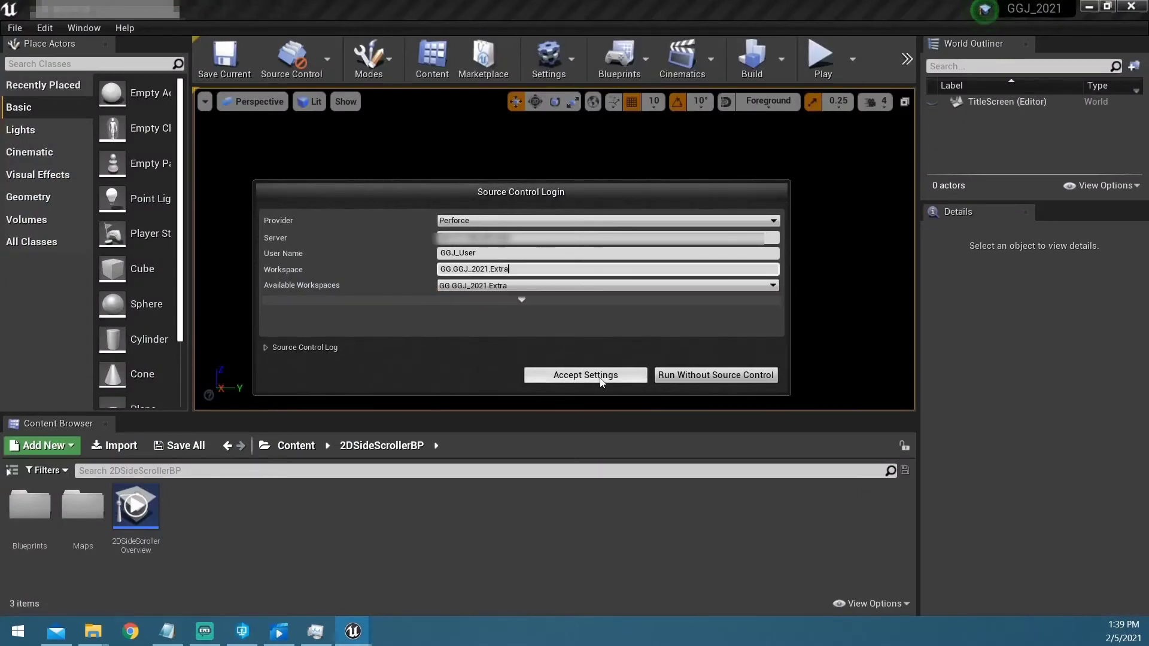
click(598, 381)
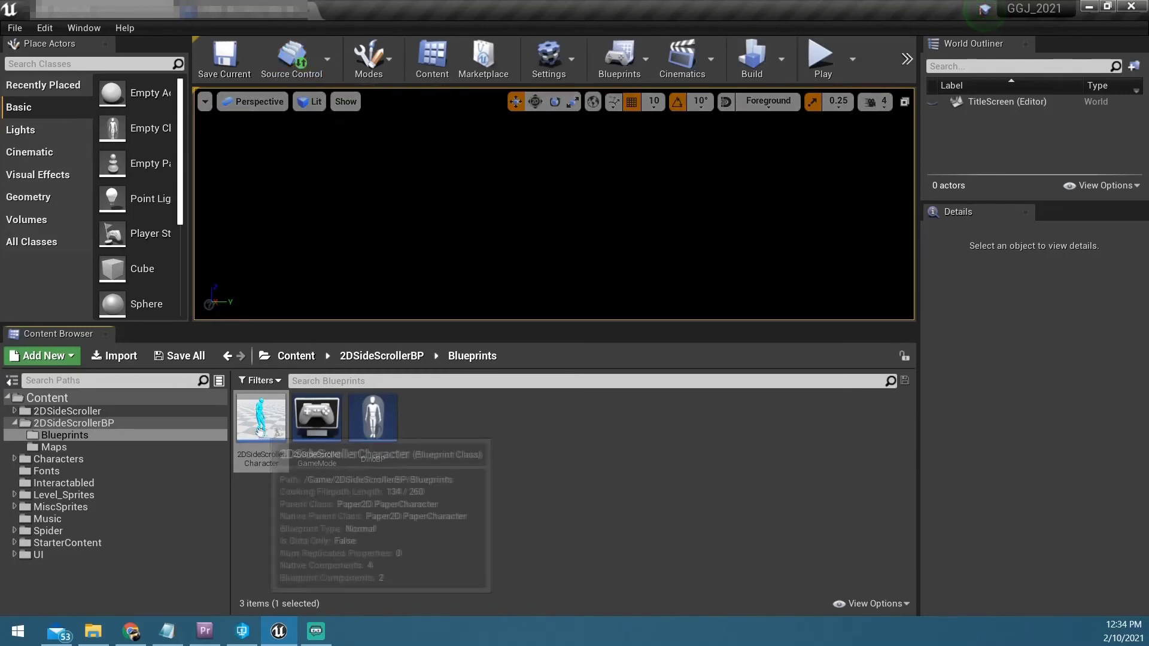
Open the 2DSideScrollerCharacter Blueprint and view the Handle Jump and Handle Dead sections of its Event Graph
double_click(260, 430)
scroll(360, 267, down, 4)
drag(400, 345, 564, 128)
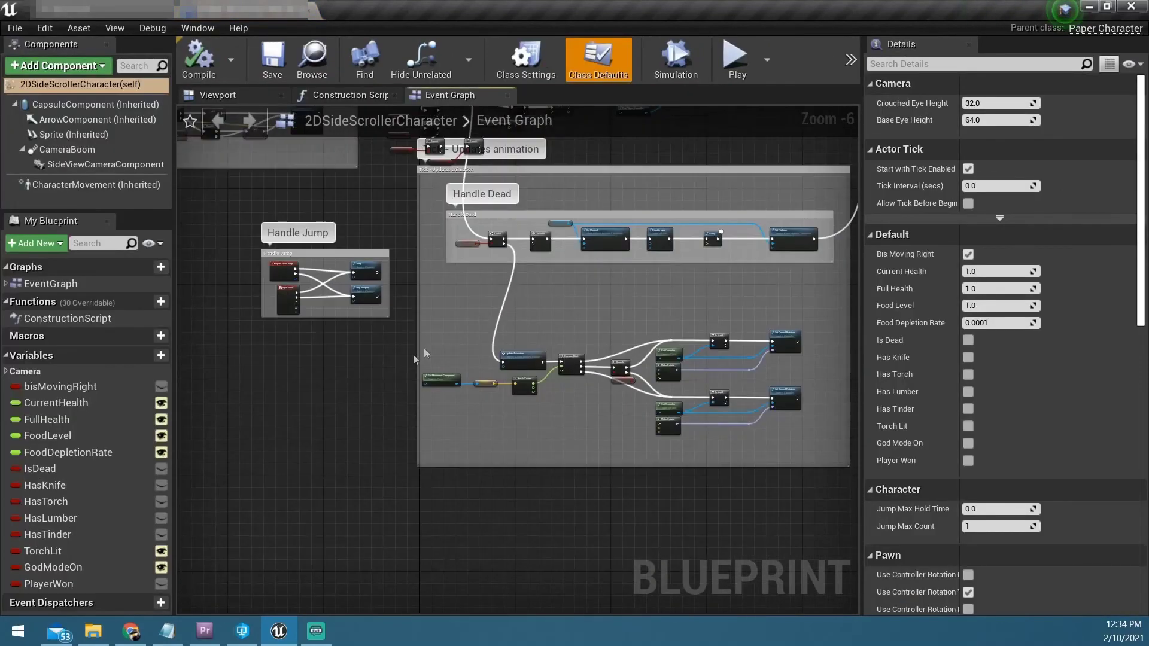
Disconnect Get Movement Component from the Velocity node and save the Blueprint, checking out 2DSideScrollerCharacter from source control
drag(361, 386, 397, 240)
mouse_move(479, 283)
mouse_down()
mouse_move(497, 380)
mouse_move(479, 272)
mouse_up()
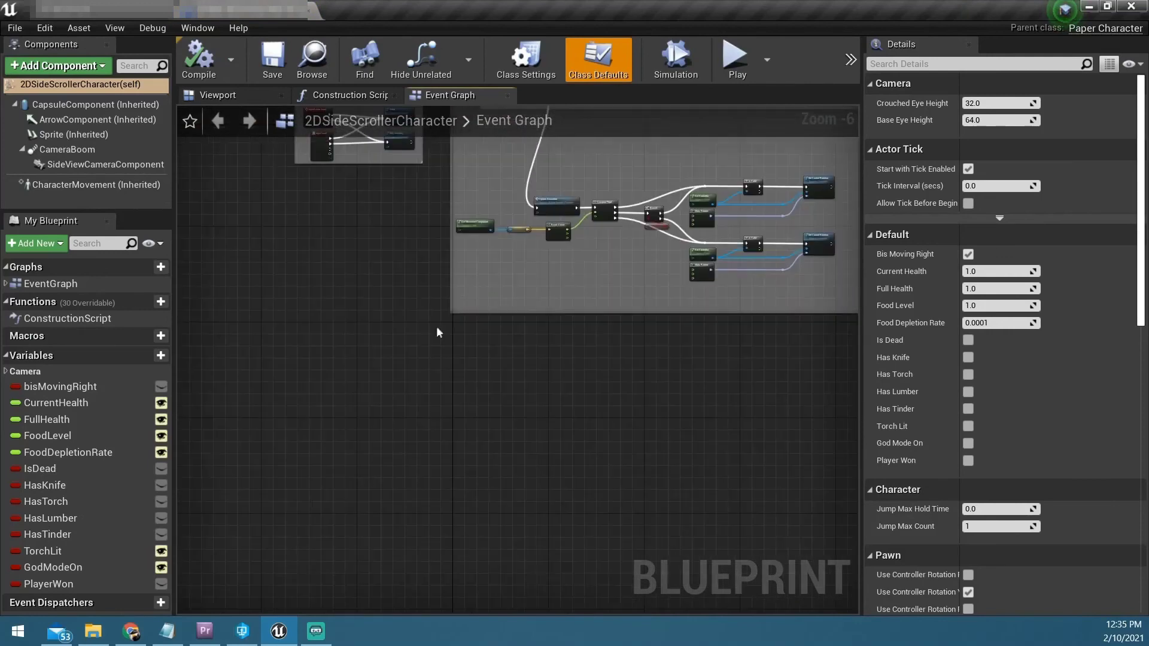
scroll(441, 326, up, 5)
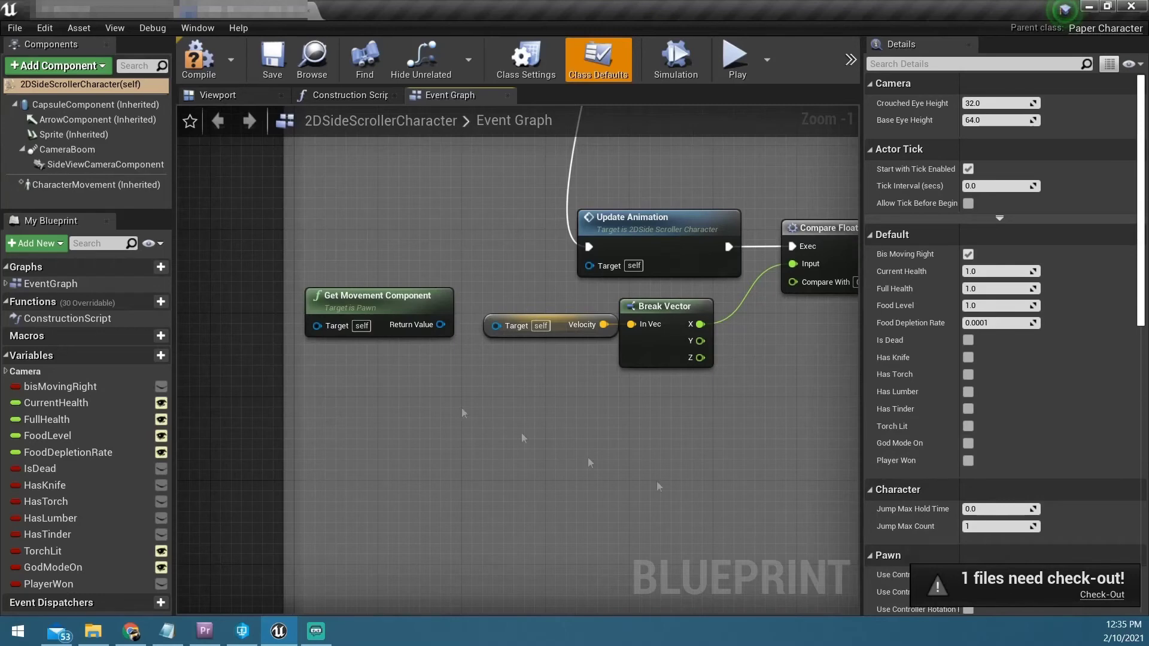
click(271, 66)
drag(630, 162, 566, 159)
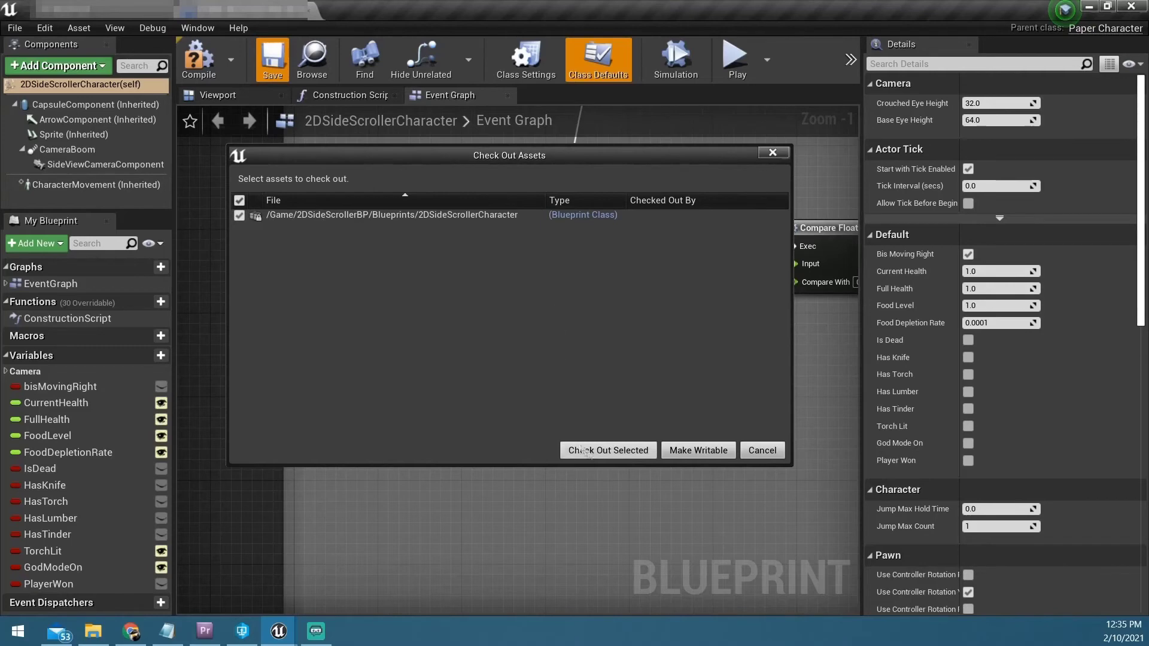
click(601, 453)
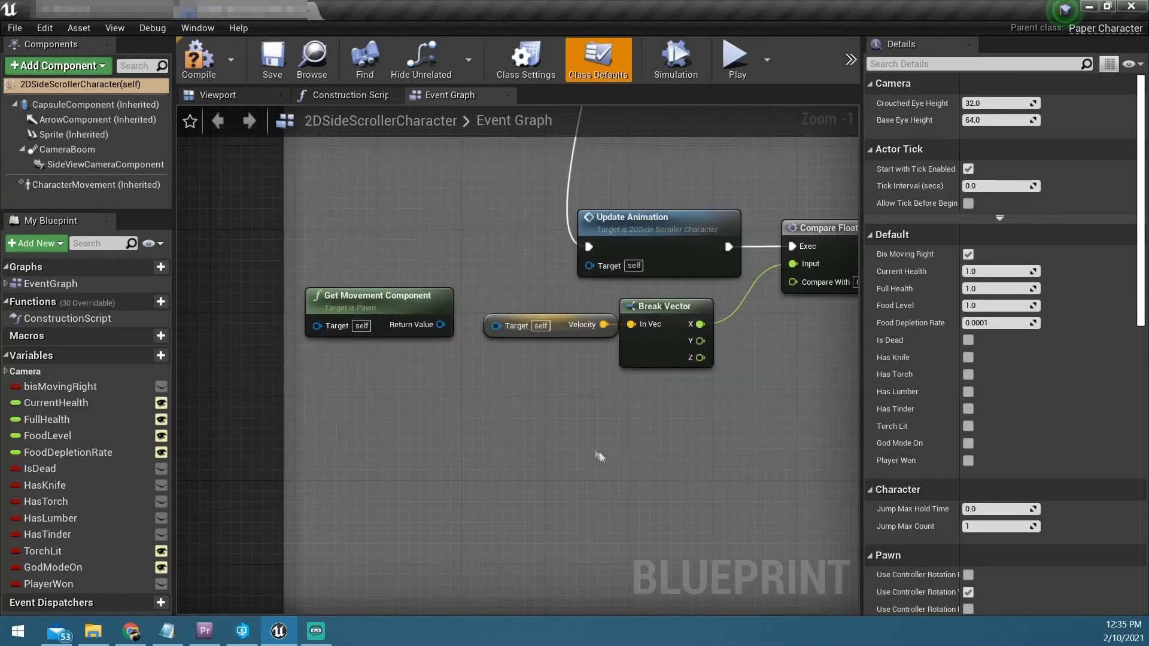
Compile the Blueprint, reconnect Get Movement Component's Return Value to the Velocity node's Target, and save
click(198, 59)
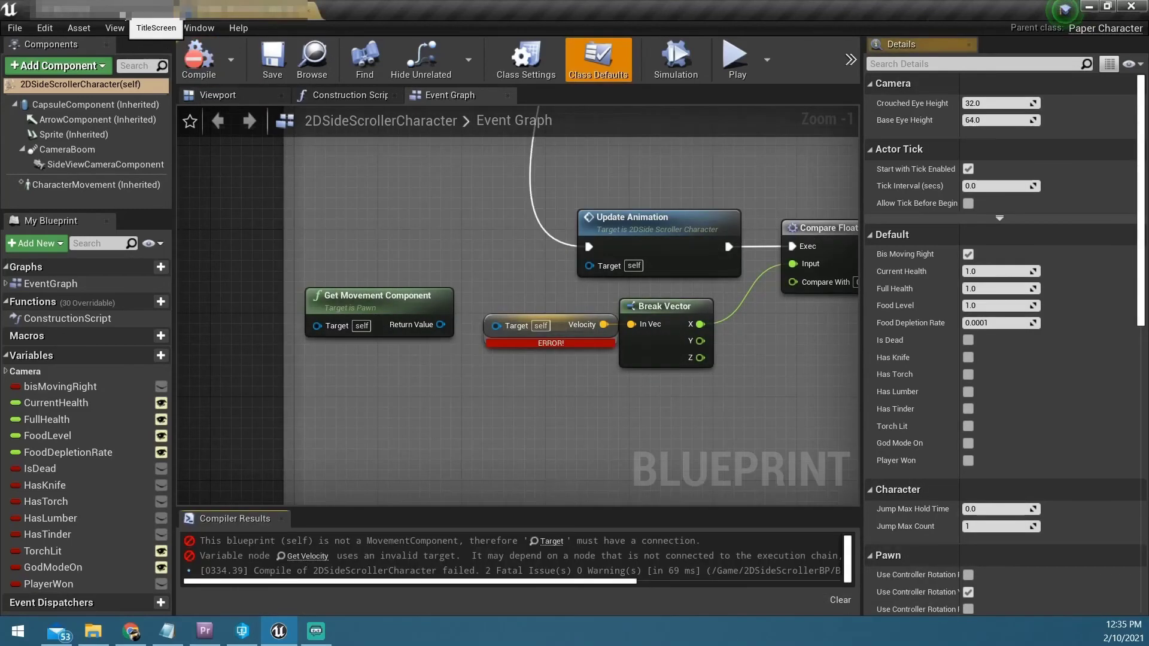
drag(440, 324, 496, 326)
drag(374, 291, 374, 265)
click(273, 60)
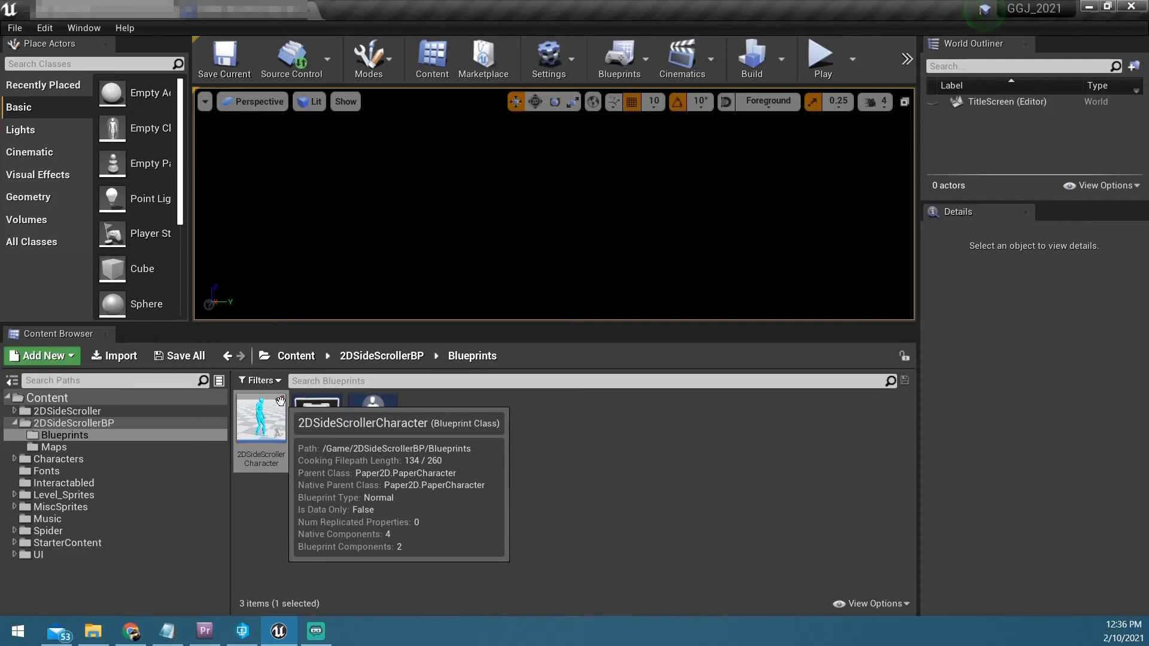
Reopen the checked-out 2DSideScrollerCharacter Blueprint from the Blueprints folder and recompile it
click(239, 59)
click(835, 156)
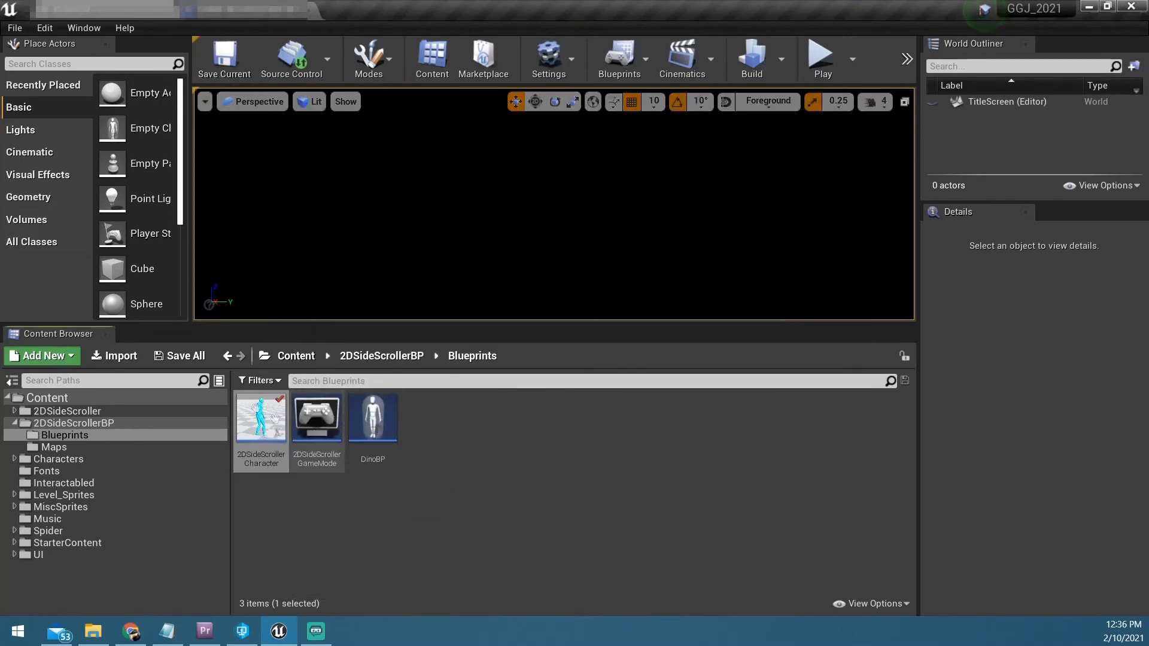
double_click(261, 422)
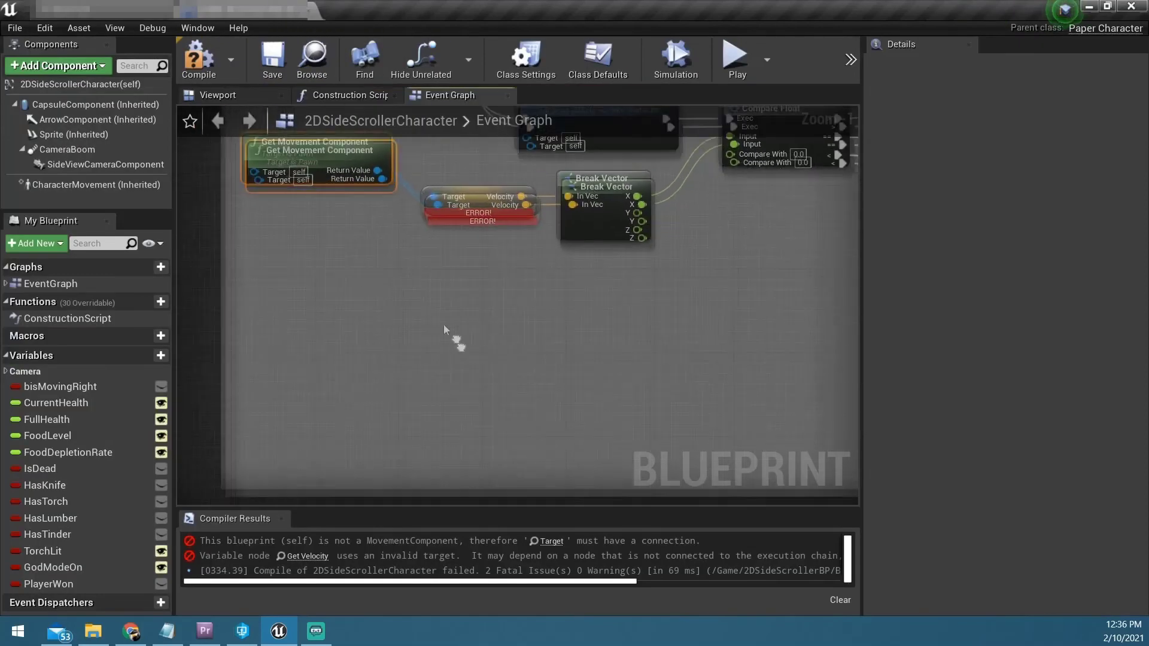
click(199, 60)
Add a custom event named Something to the empty area of the Event Graph below the Velocity node
right_click(326, 318)
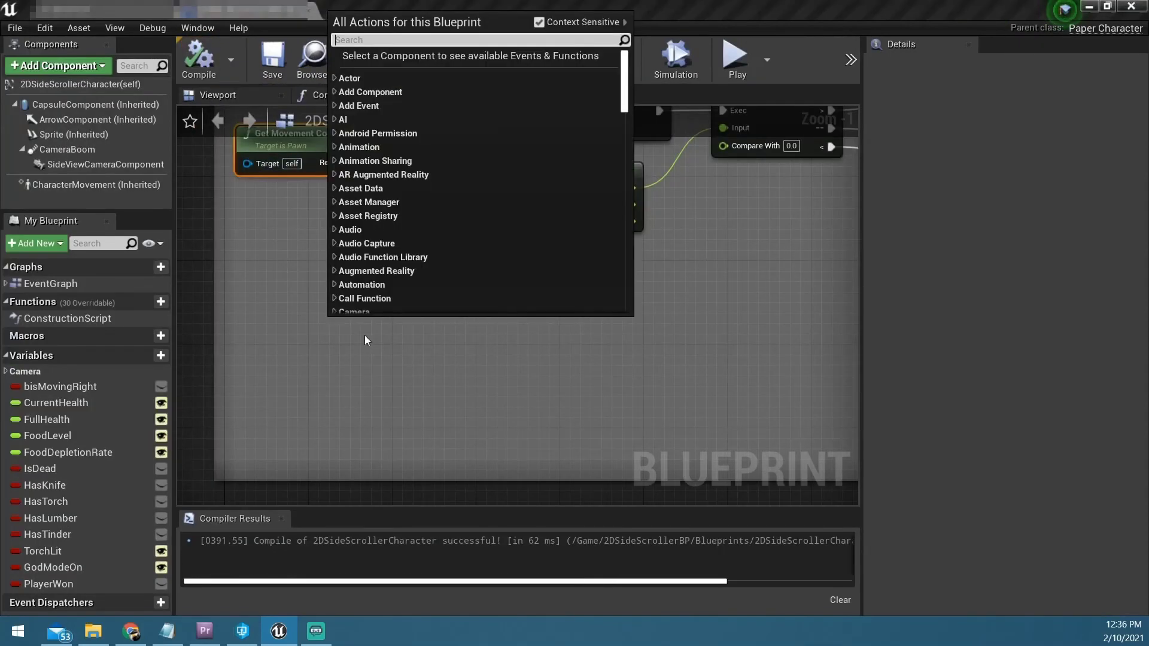
text(add c)
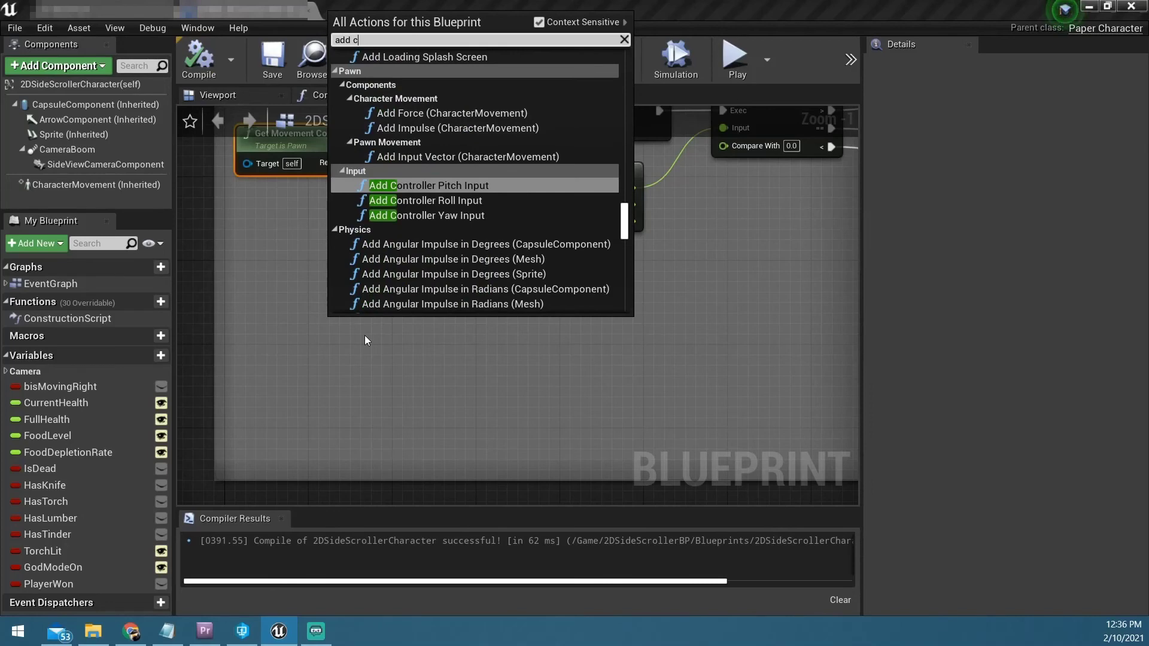
text(ustom)
key(Return)
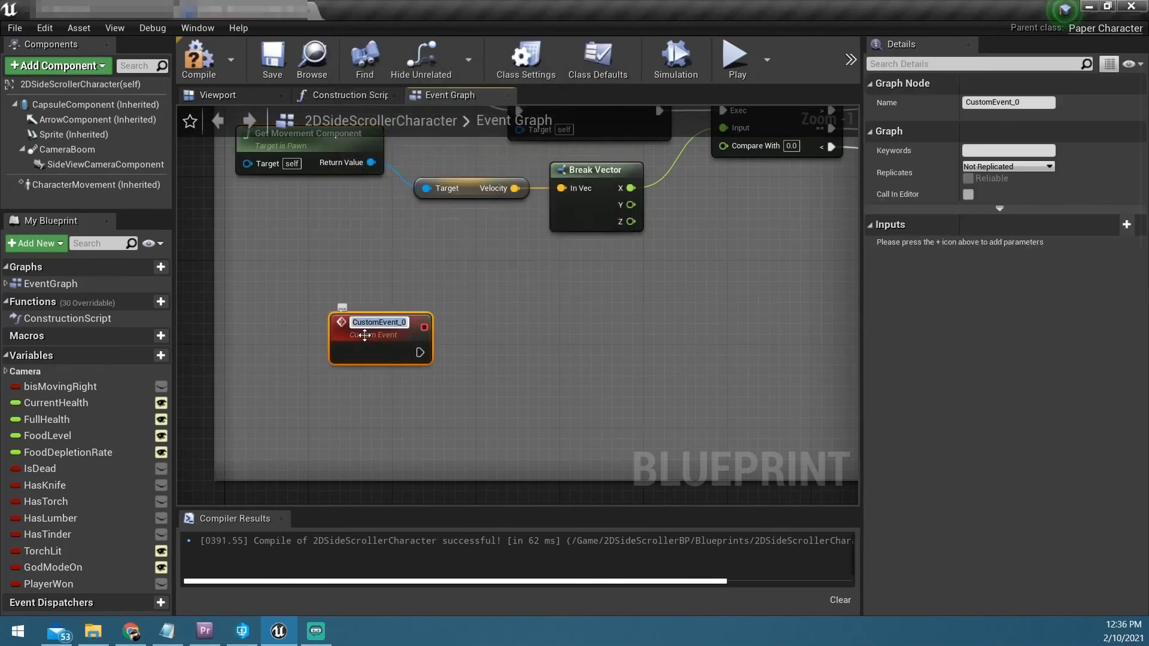
text(DS)
key(BackSpace)
key(BackSpace)
text(Somne)
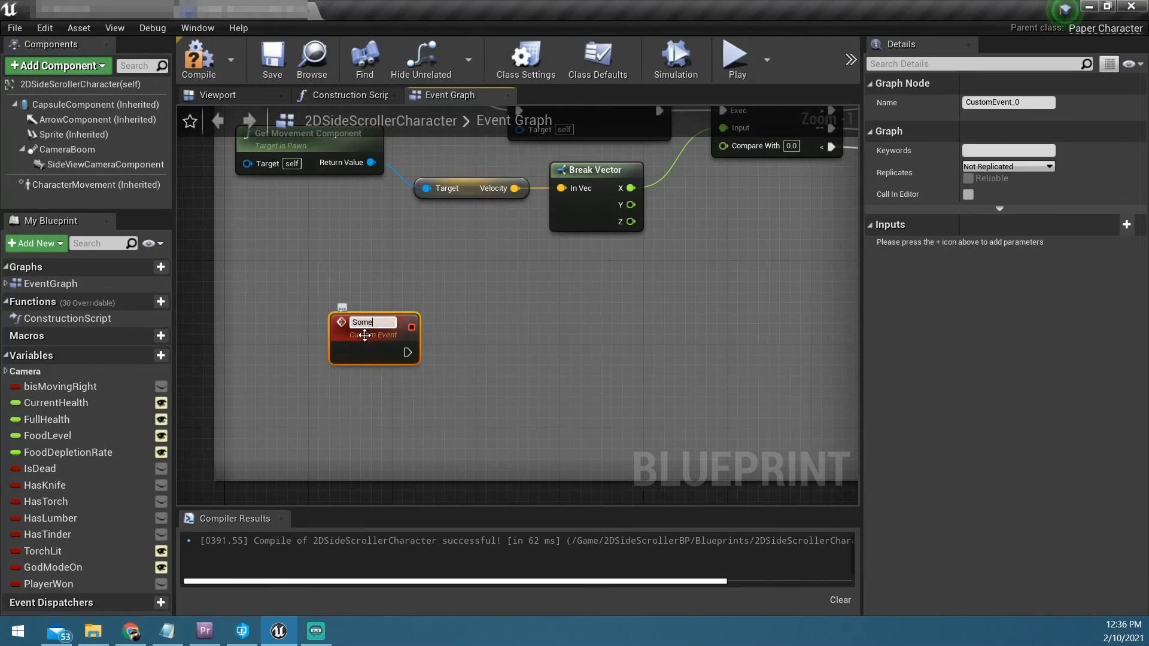
text(hing)
key(Return)
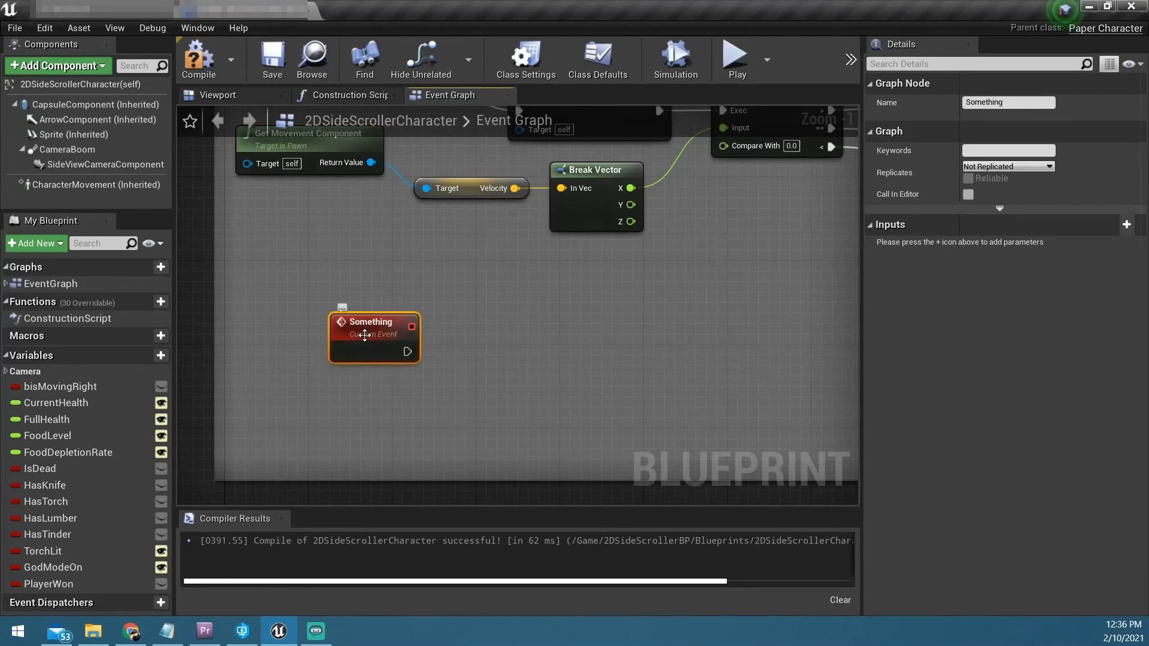
Reopen the 2DSideScrollerCharacter Blueprint from the level editor and shift the Something event node slightly to the left
click(147, 9)
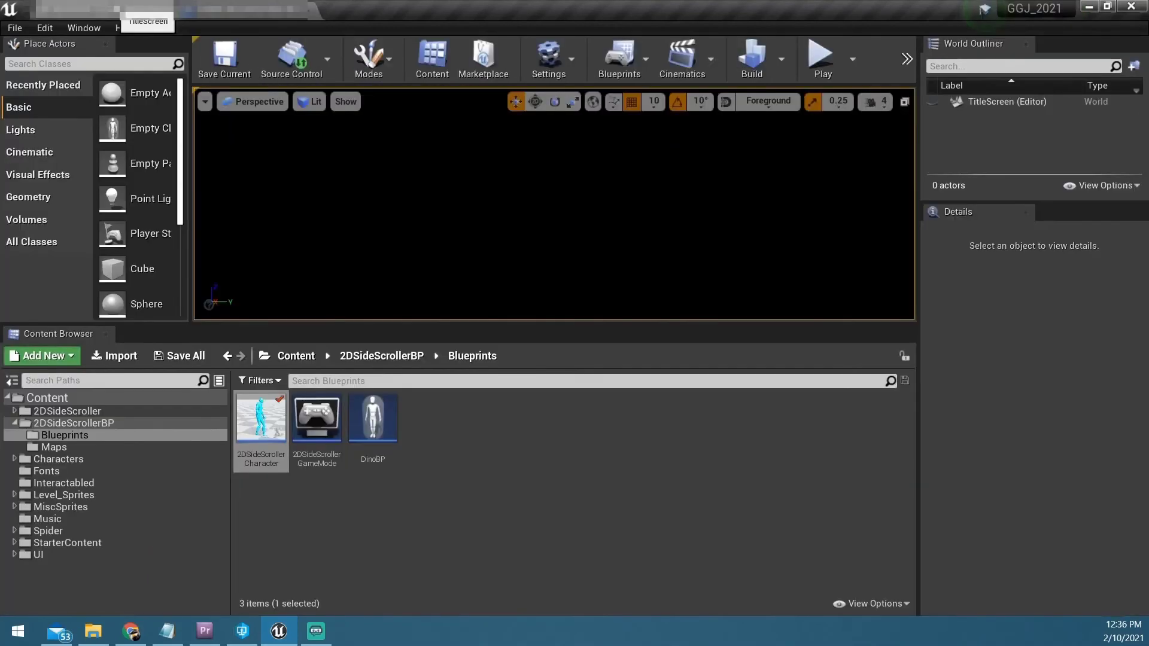
double_click(274, 424)
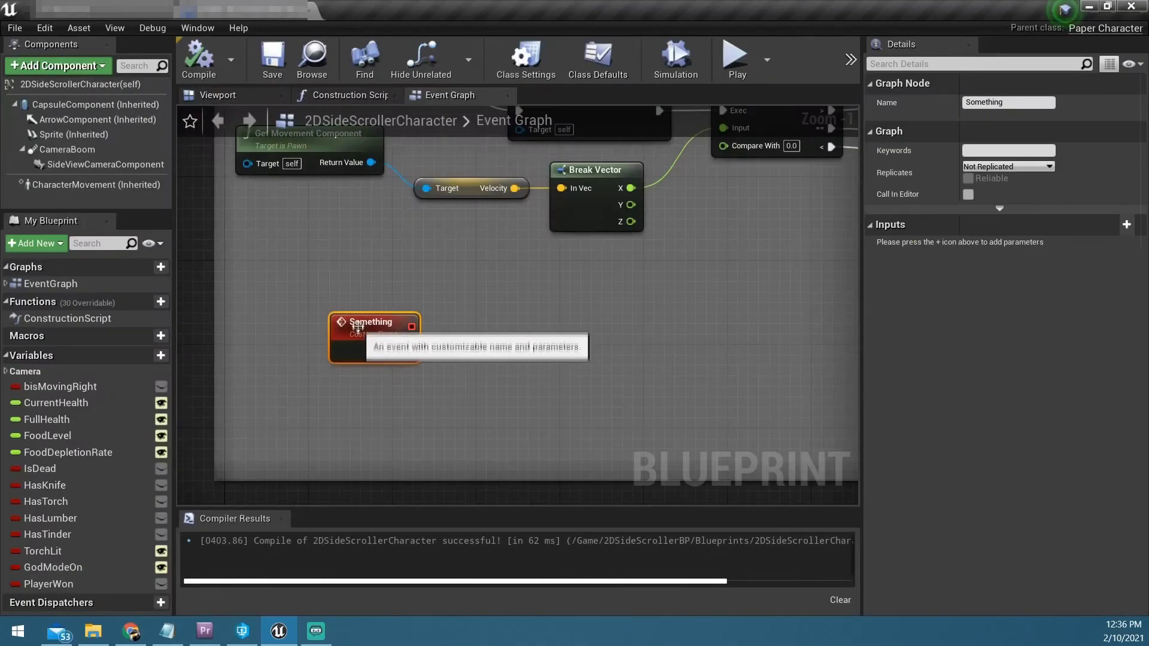
drag(341, 327, 320, 326)
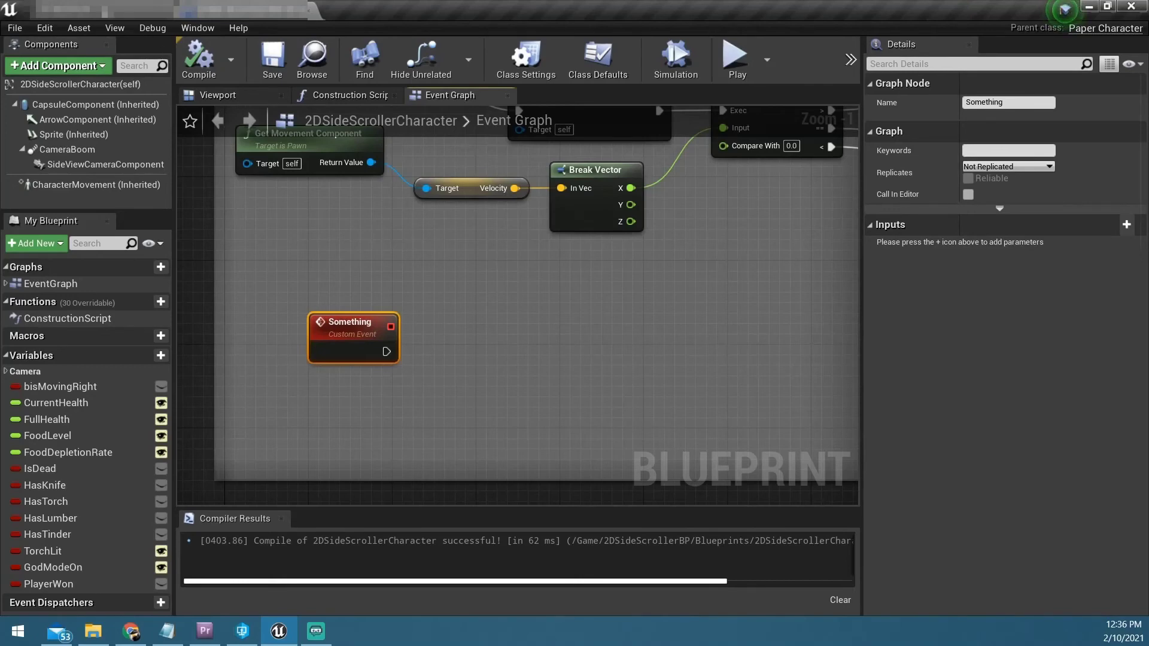
Begin a source control check-in of the 2DSideScrollerCharacter asset and save its unsaved changes
click(105, 9)
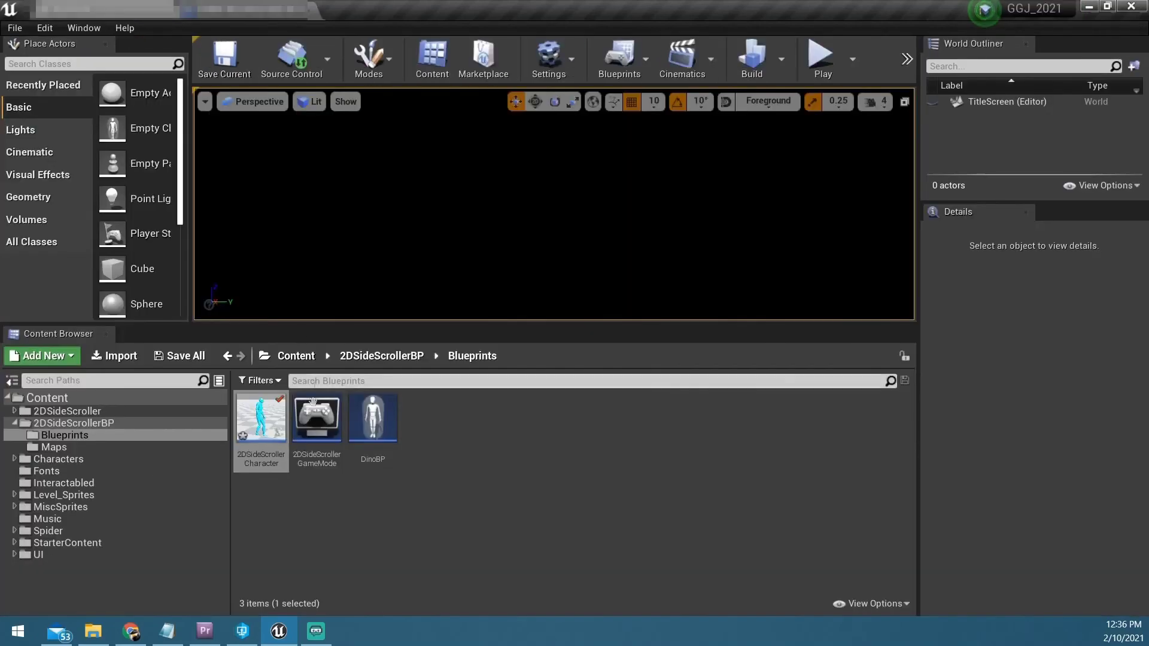
right_click(258, 420)
mouse_move(374, 422)
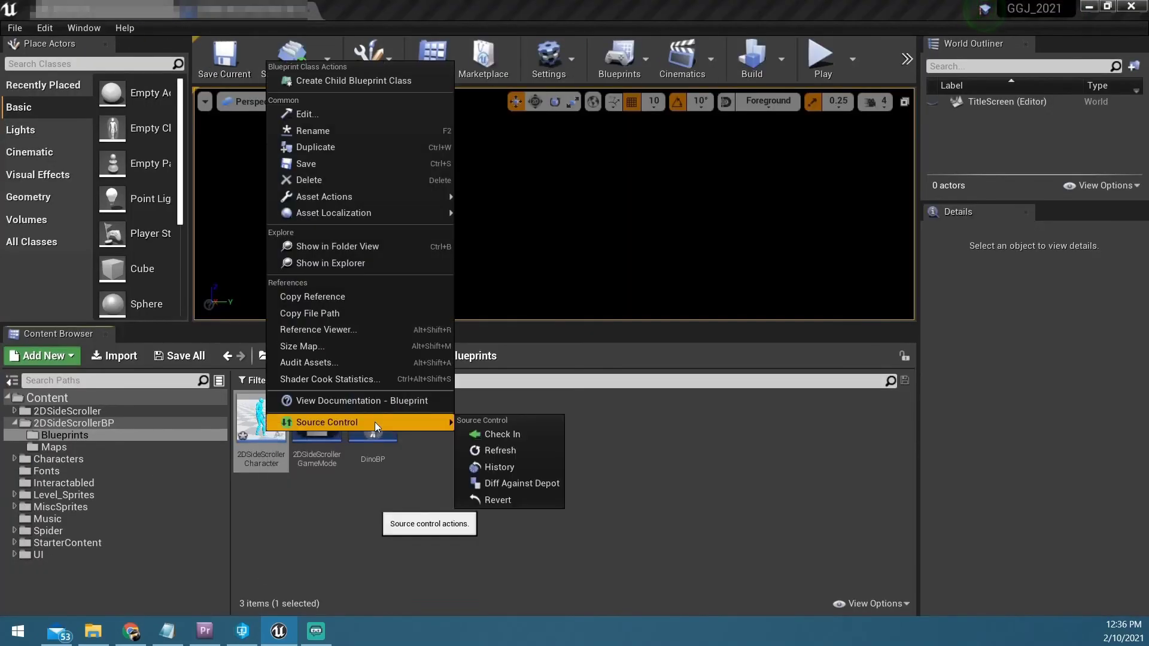
click(512, 437)
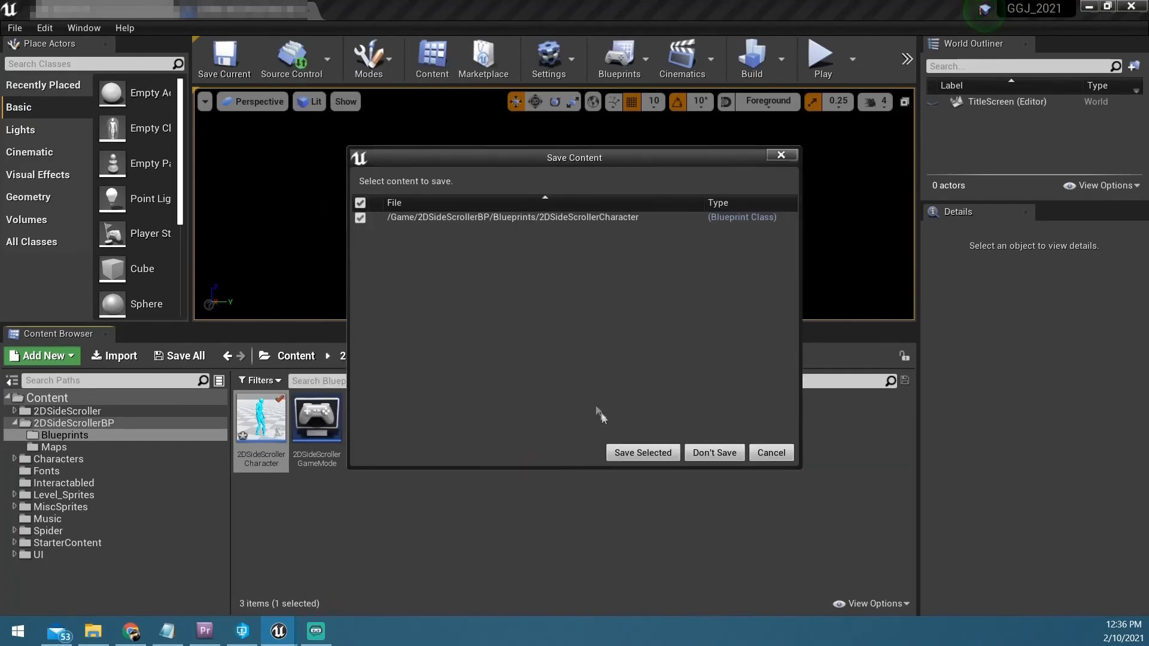
click(659, 455)
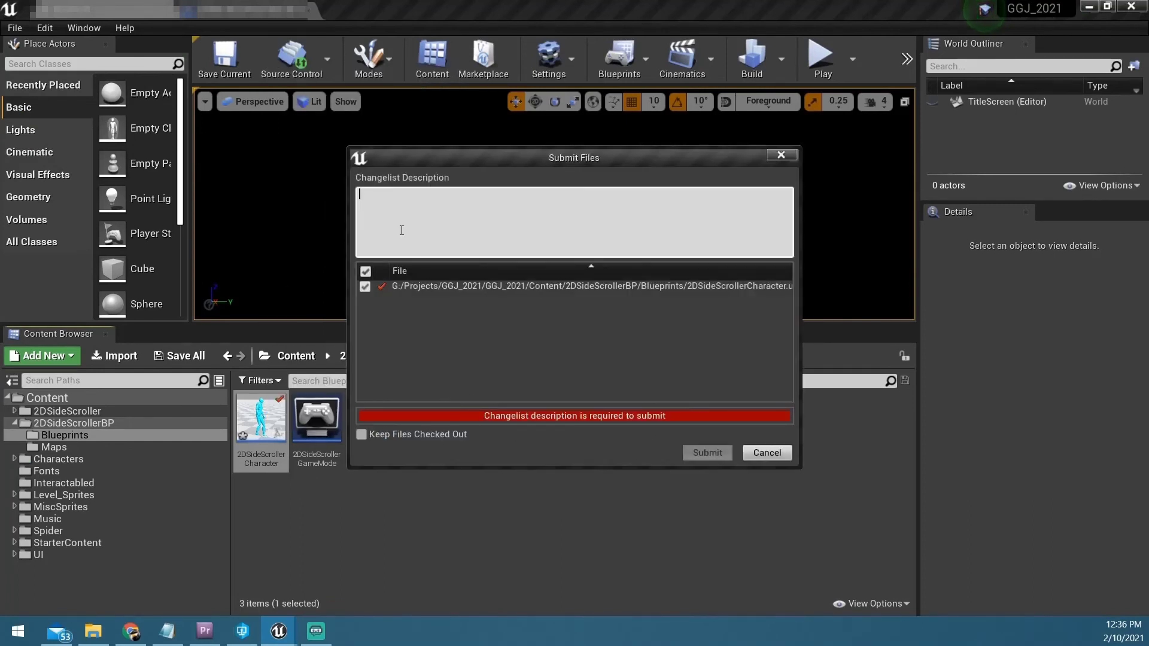
Submit the 2DSideScrollerCharacter file with the changelist description "GG- Adding in custom event"
text(GG)
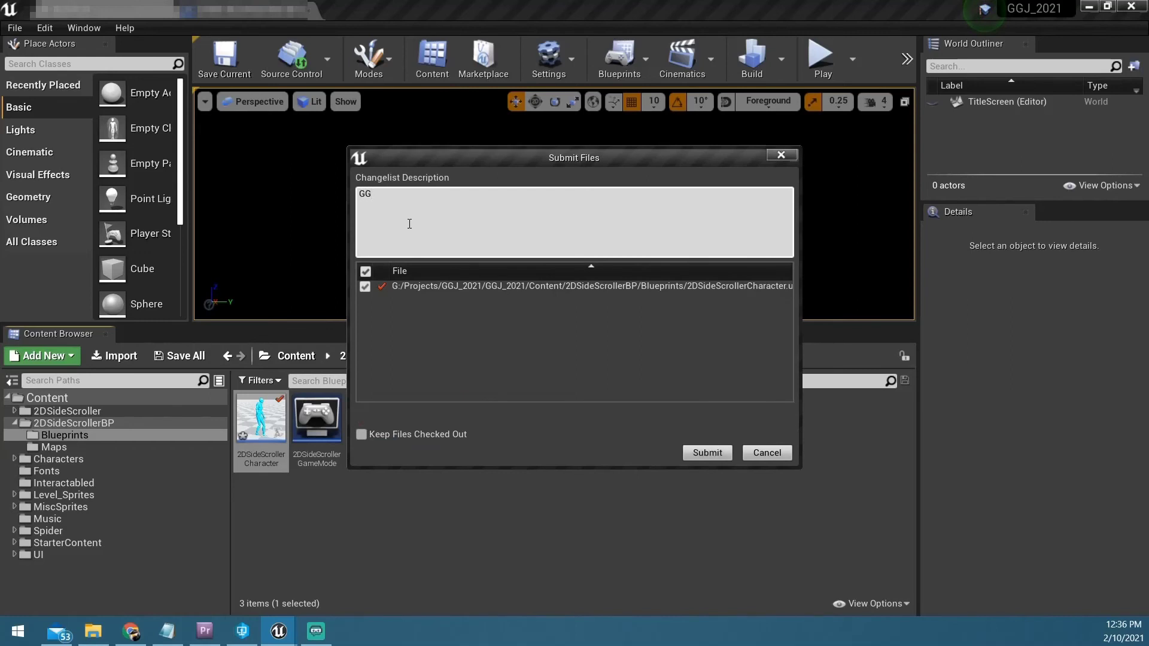
text(- Adding in Gr)
key(BackSpace)
key(BackSpace)
text(custom event)
click(709, 457)
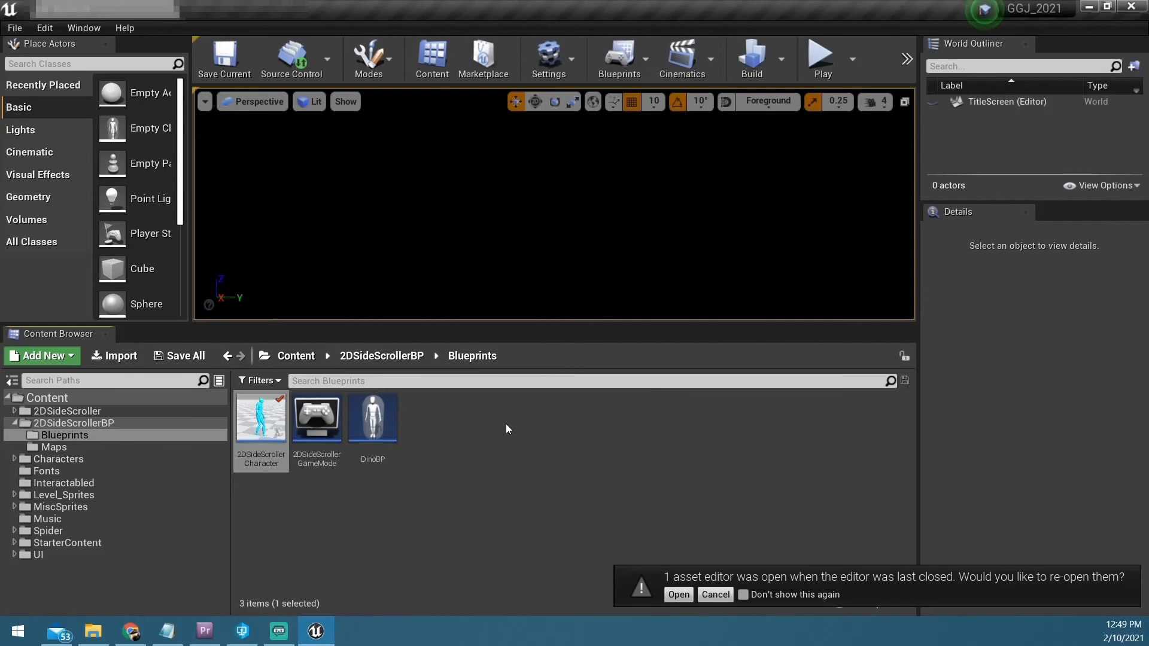
Revert the checked-out 2DSideScrollerCharacter Blueprint through the asset's source control actions
click(265, 422)
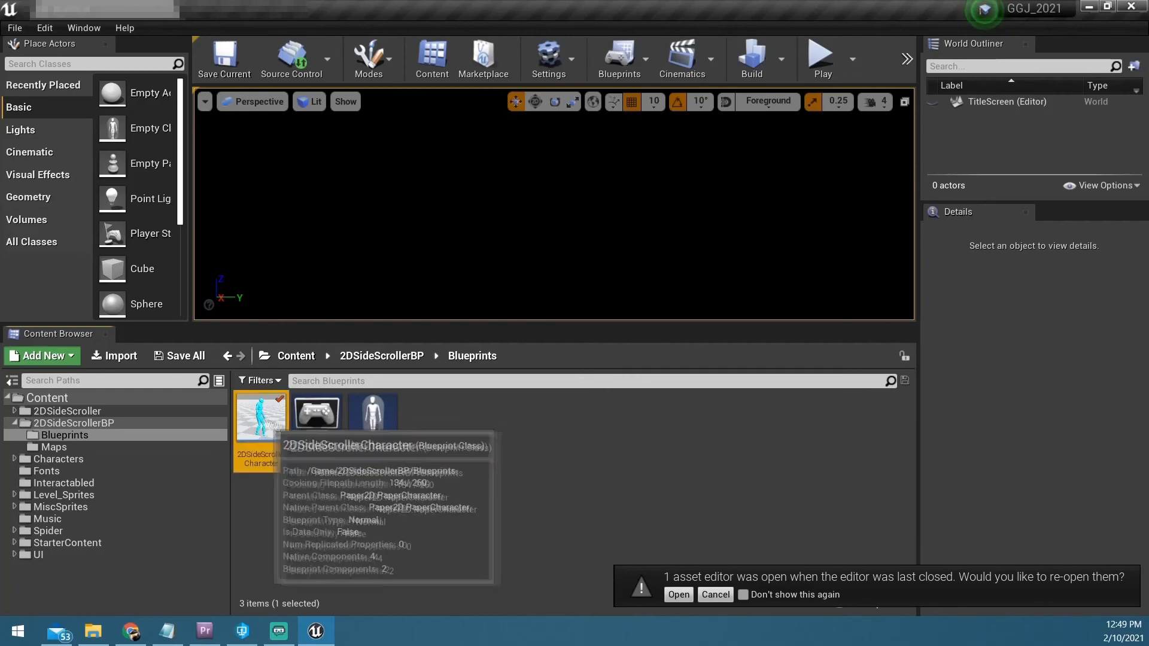
double_click(266, 426)
right_click(267, 425)
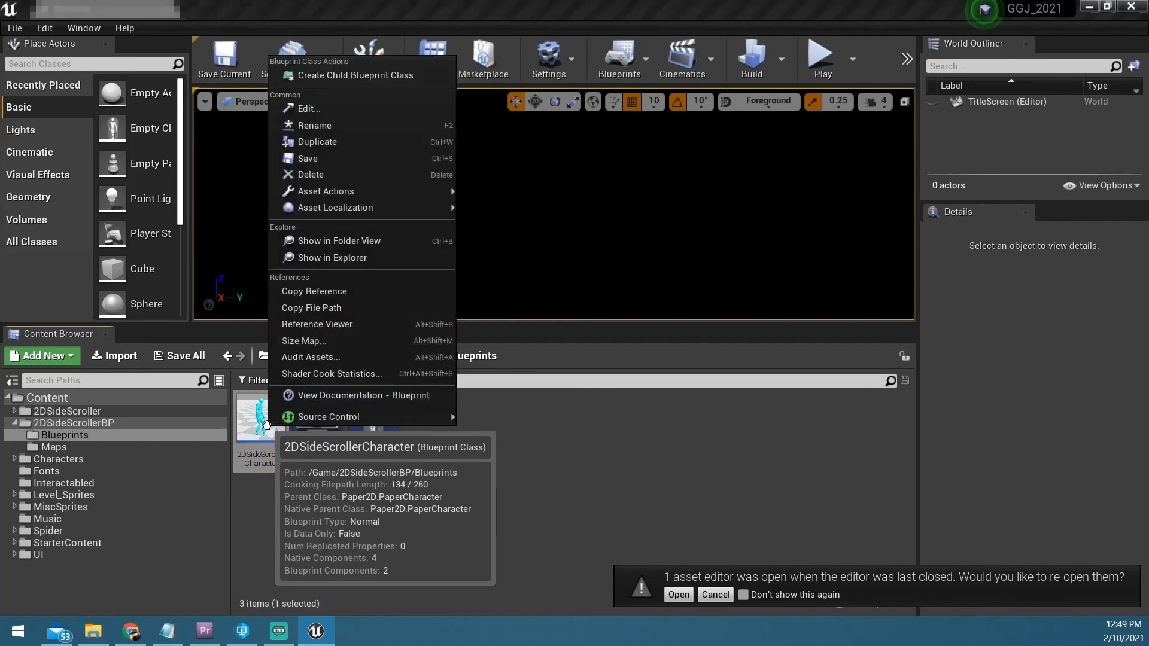
mouse_move(359, 417)
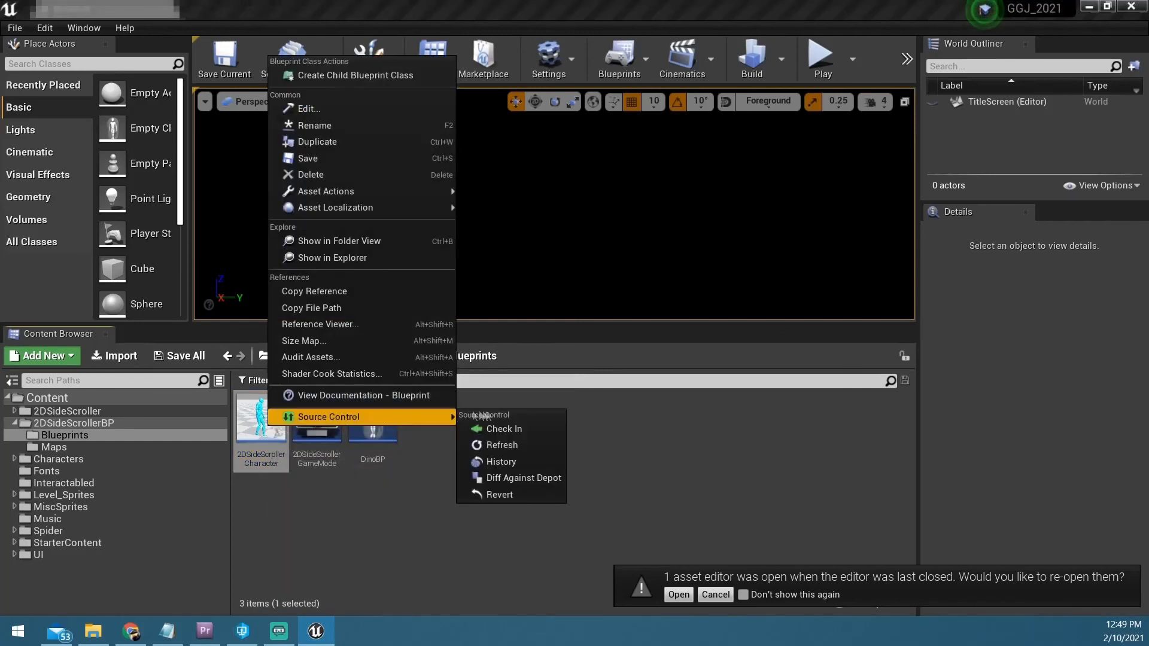
click(514, 494)
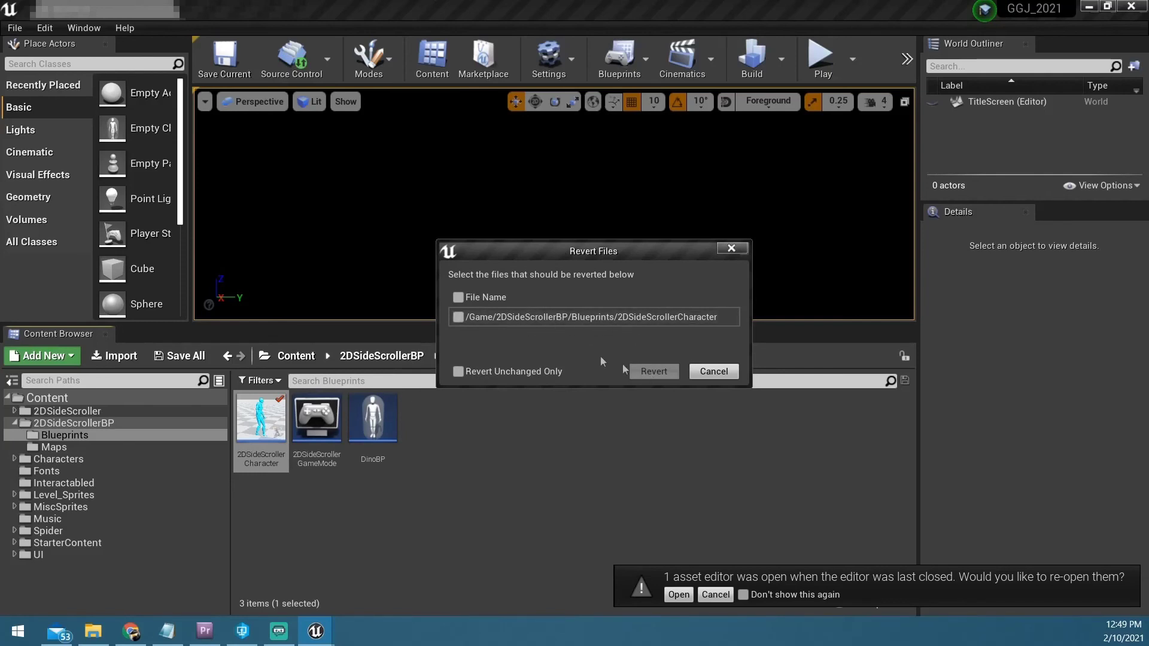
click(459, 319)
click(652, 373)
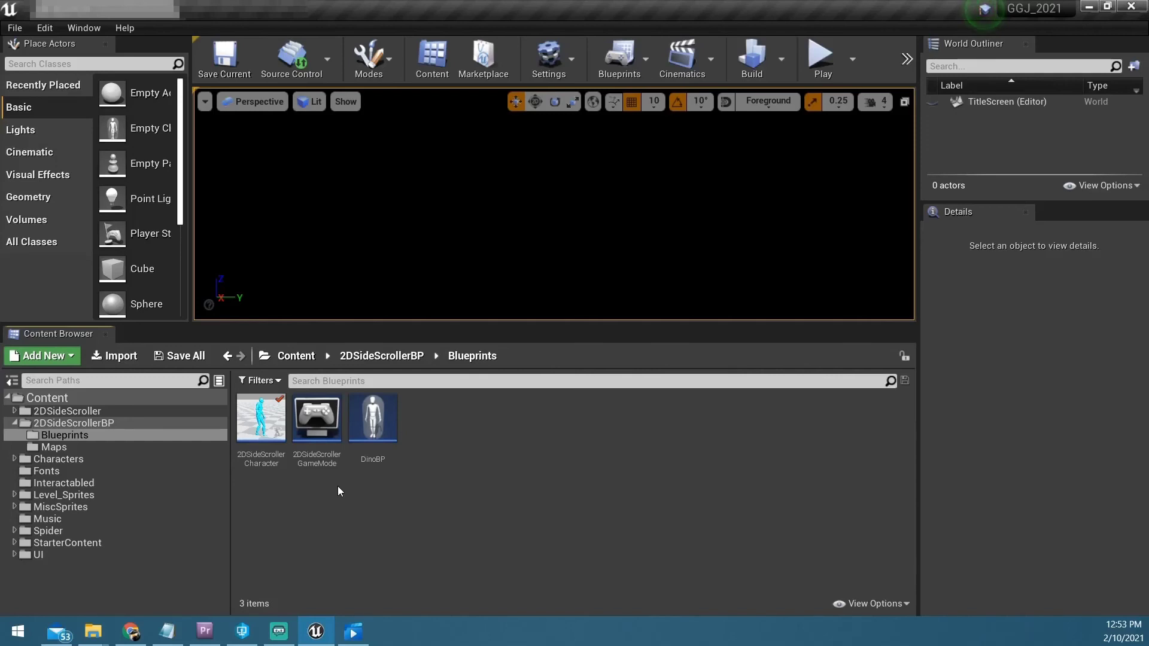
Show the 2DSideScrollerCharacter asset in File Explorer and select the full path of its Blueprints folder for copying
click(270, 424)
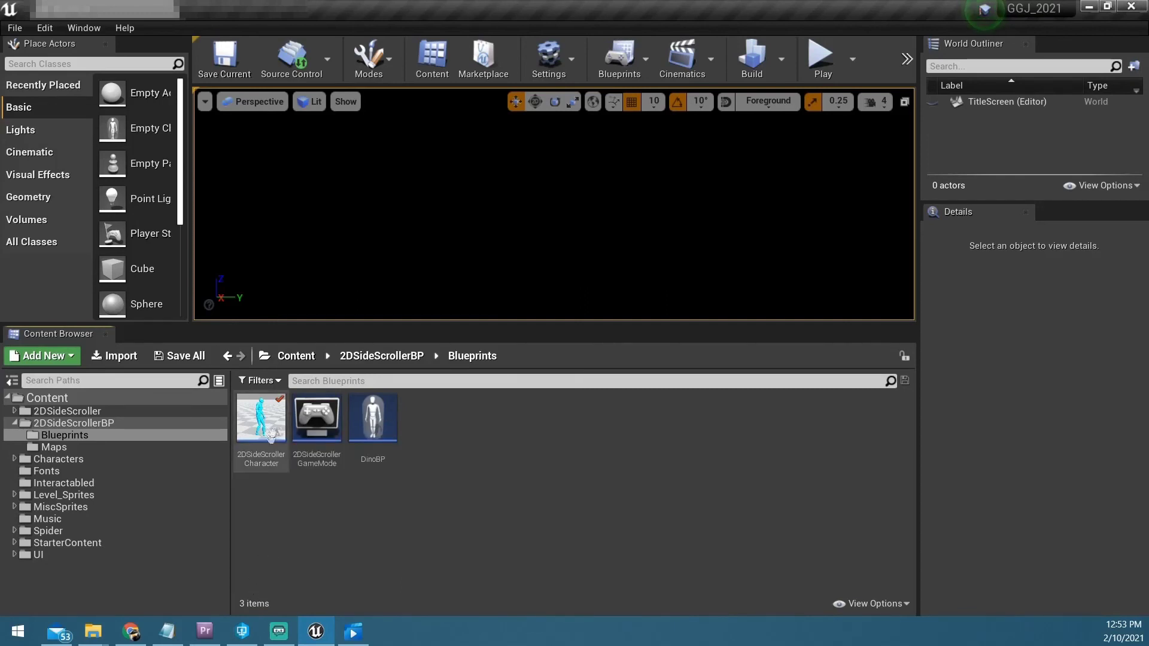
right_click(272, 419)
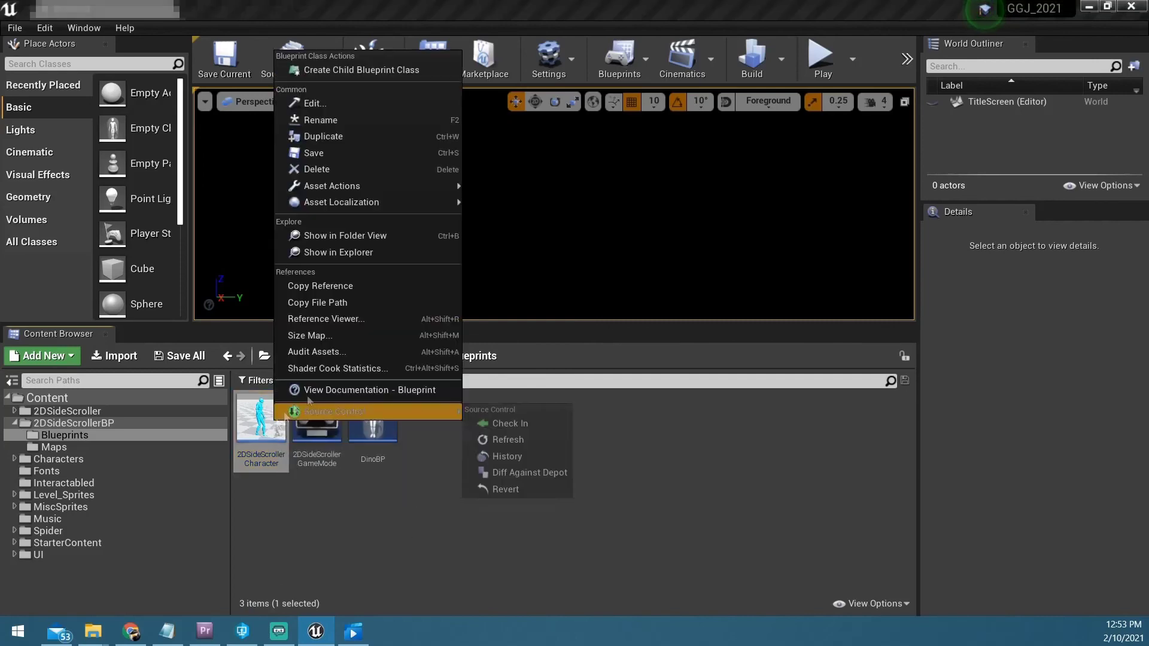
click(423, 250)
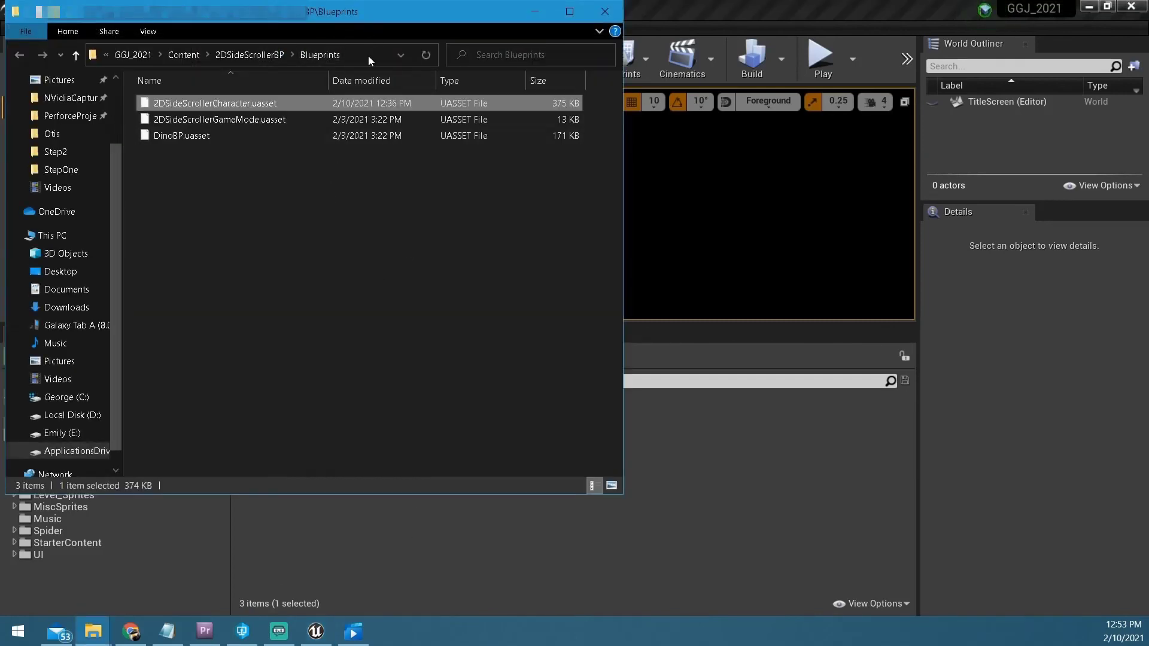
click(368, 55)
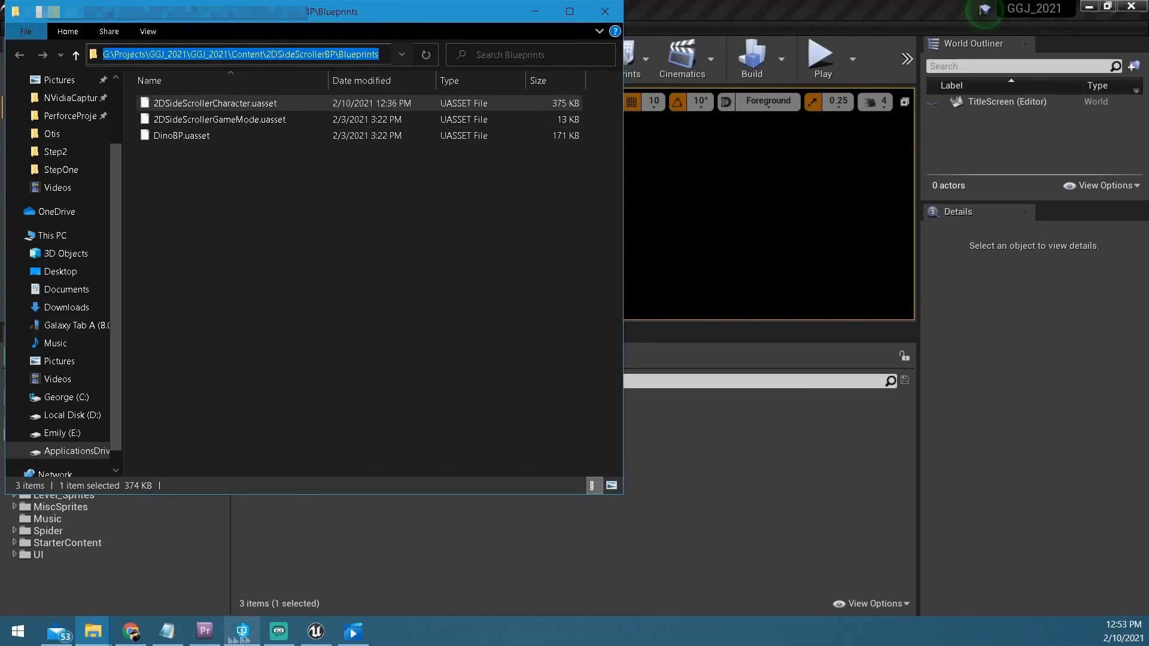
Switch to P4V, go to G:\Projects\GGJ_2021\GGJ_2021\Content\2DSideScrollerBP\Blueprints in the workspace, and expand the Blueprints folder
click(242, 631)
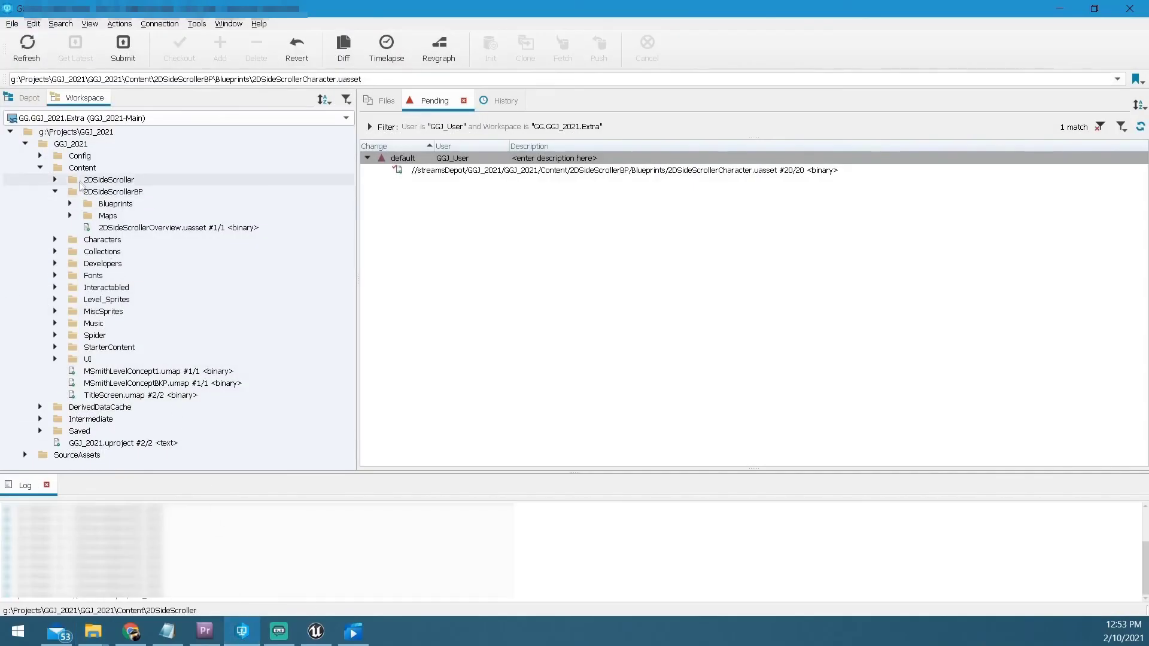
click(214, 78)
triple_click(214, 78)
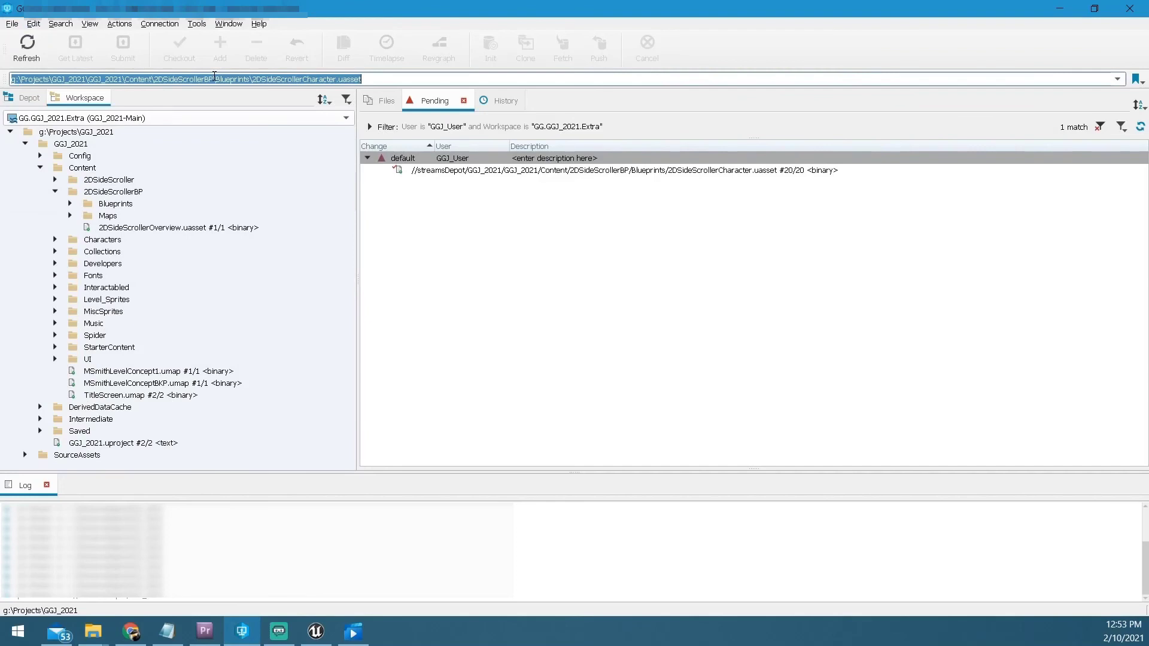
key(Return)
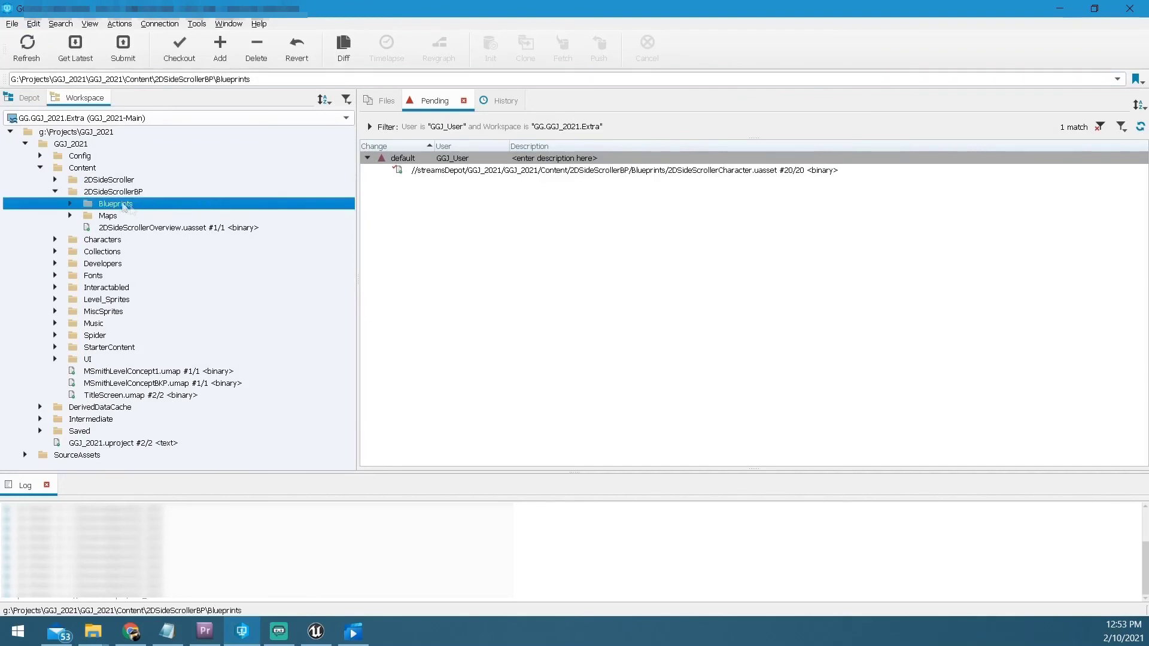
click(70, 204)
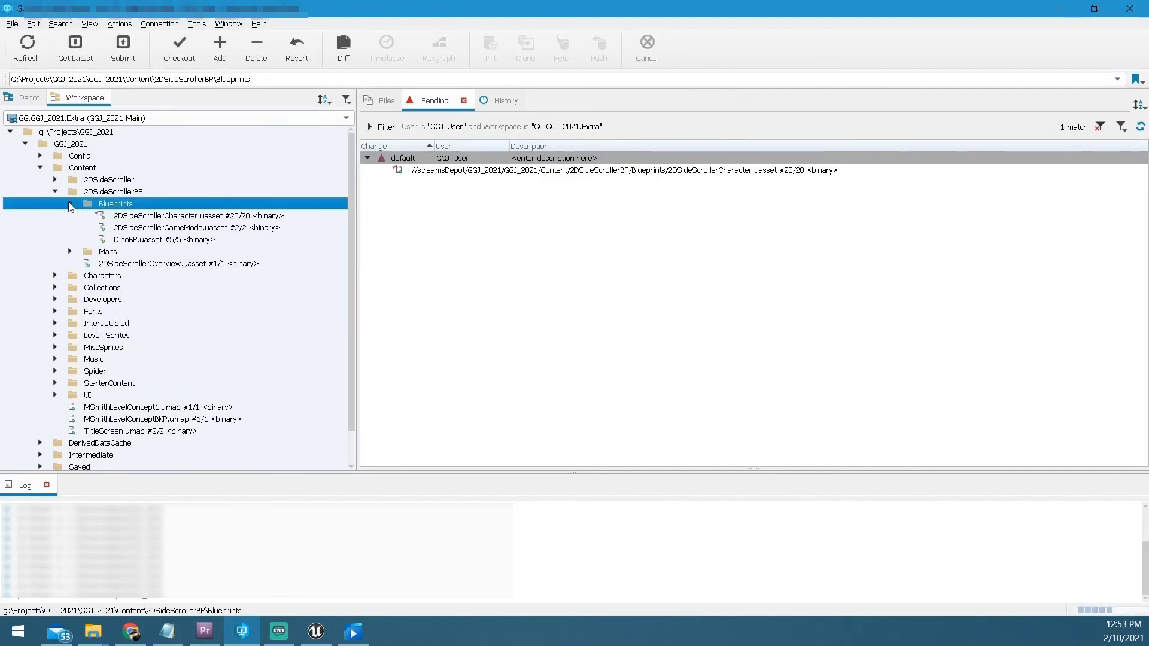
Revert the checked-out 2DSideScrollerCharacter.uasset file from the default pending changelist in P4V
click(177, 229)
click(178, 216)
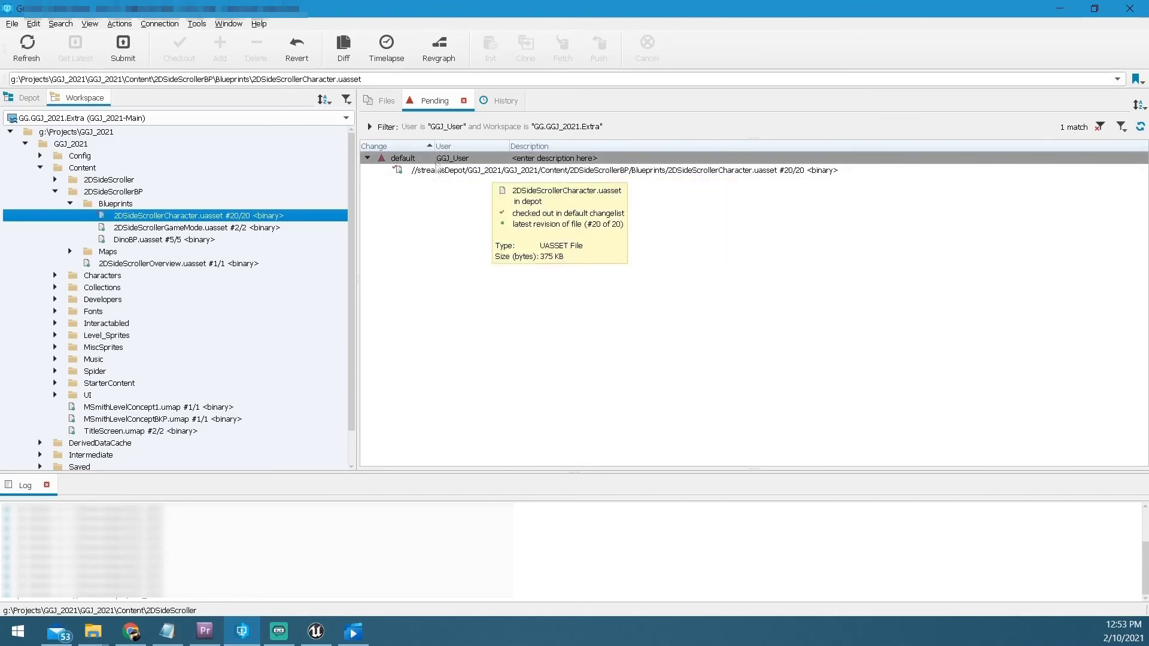
click(435, 172)
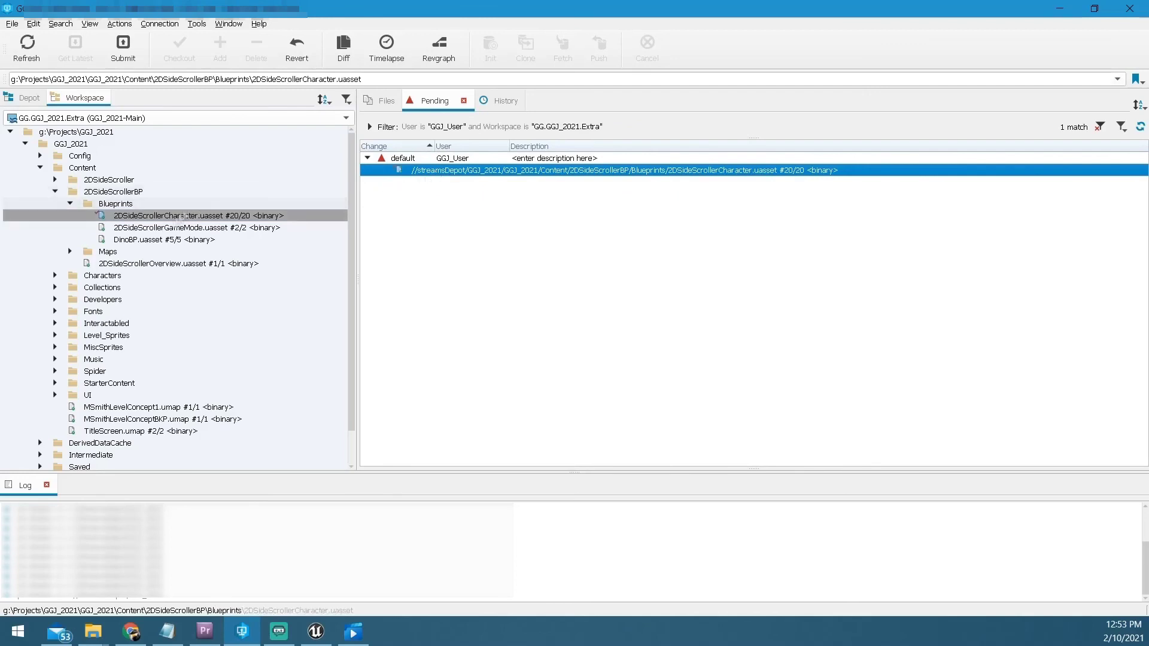
click(173, 217)
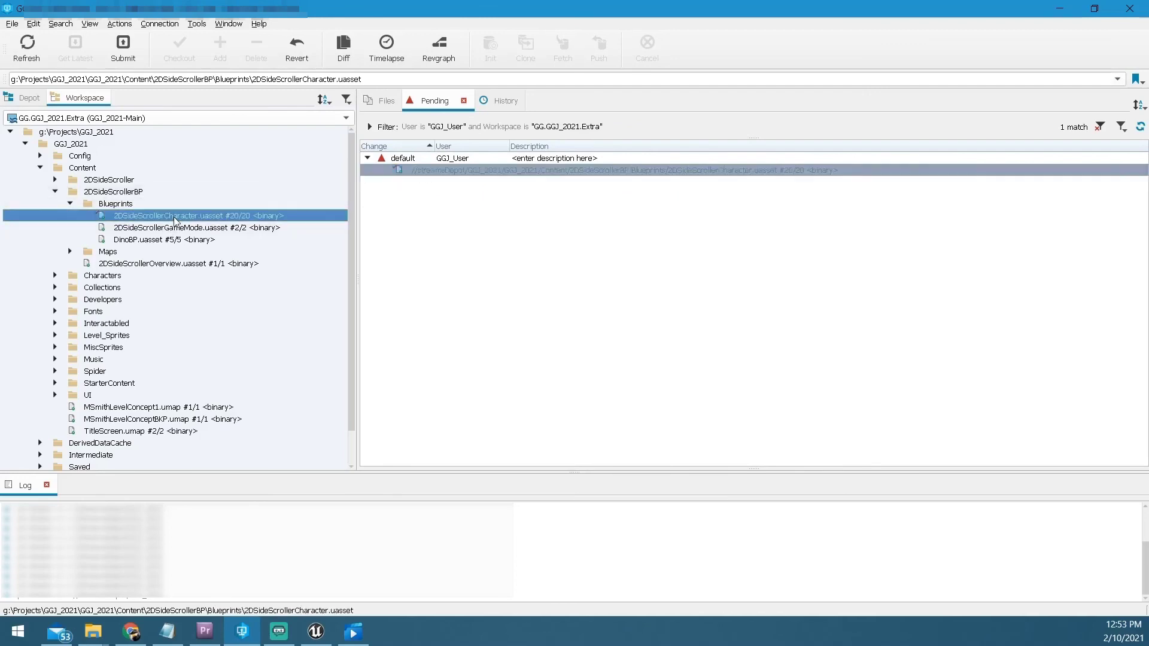
right_click(496, 171)
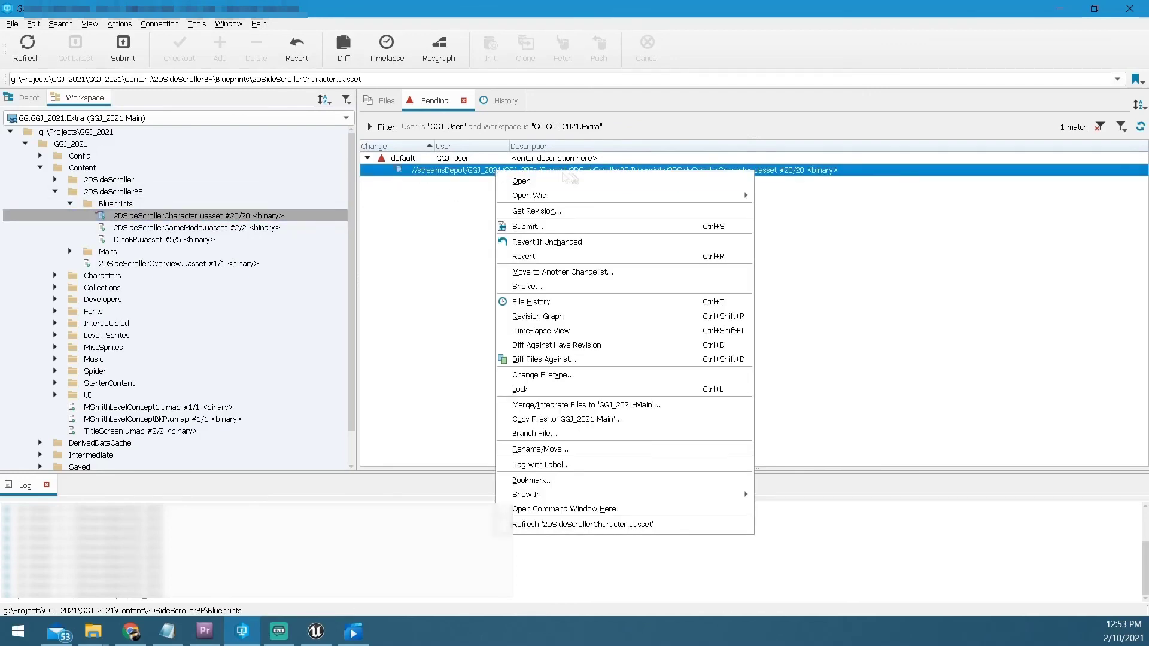
click(532, 257)
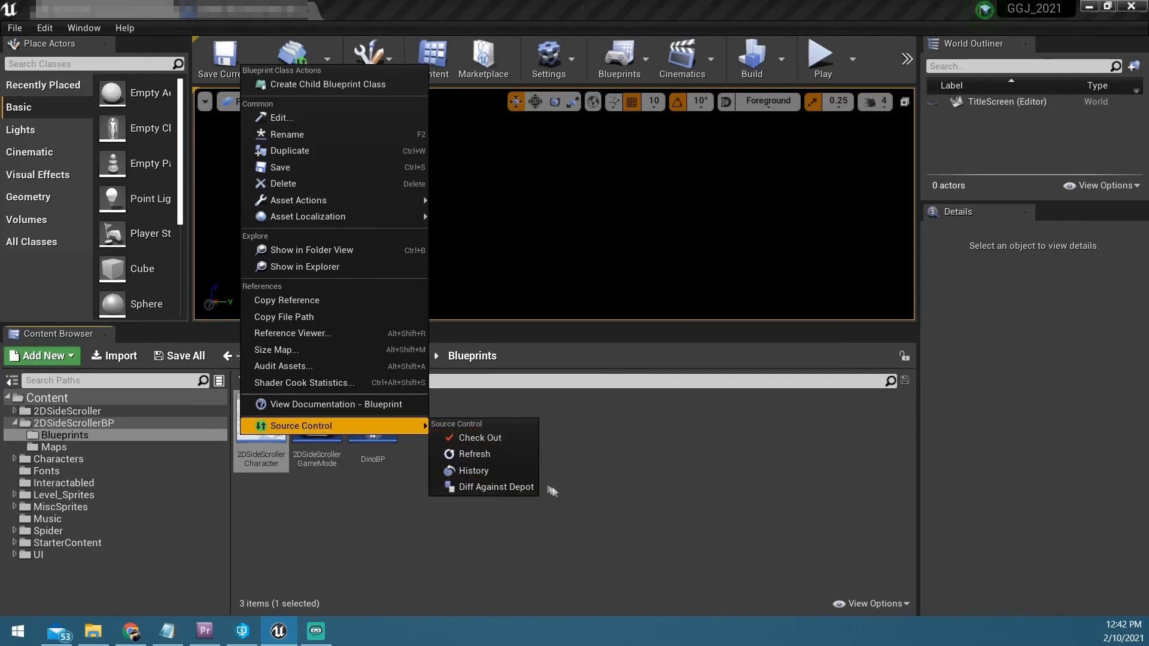
Dismiss the asset's source control options in Unreal Editor, switch to P4V, and select the GGJ_2021 project folder in the workspace tree
click(596, 469)
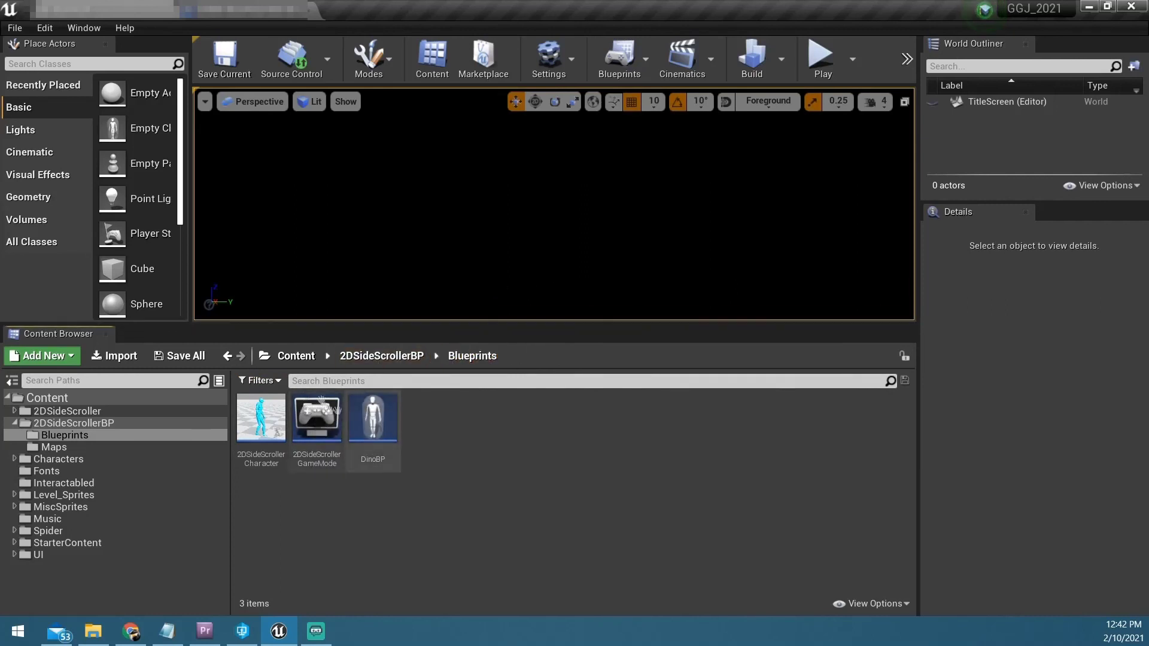
click(242, 630)
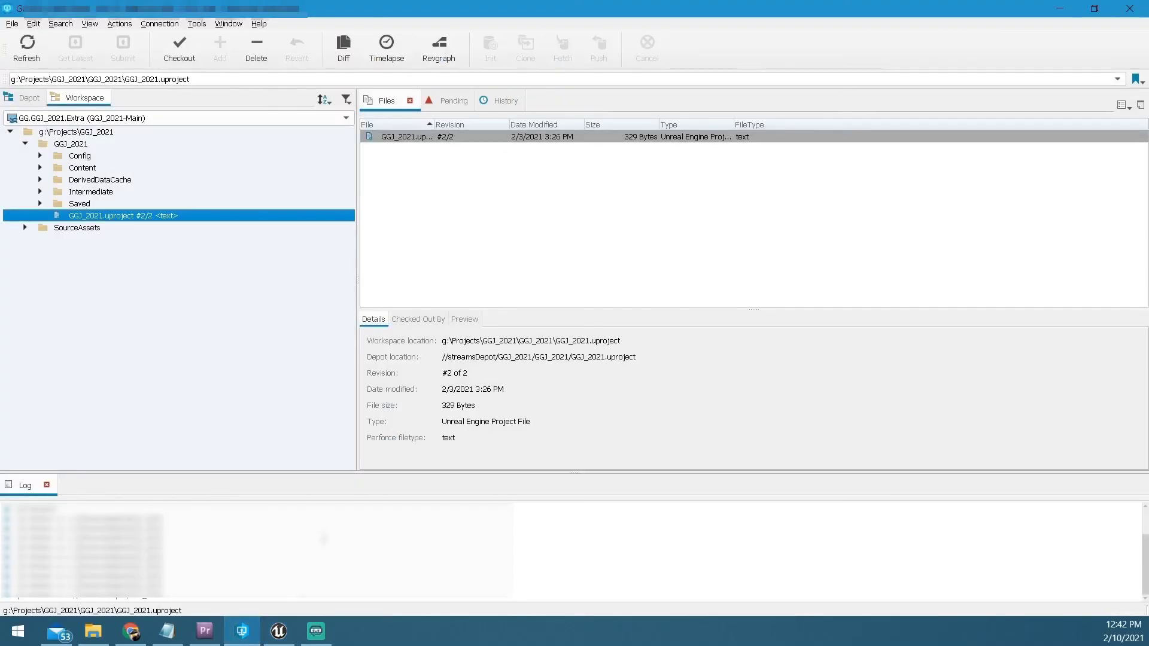
click(25, 144)
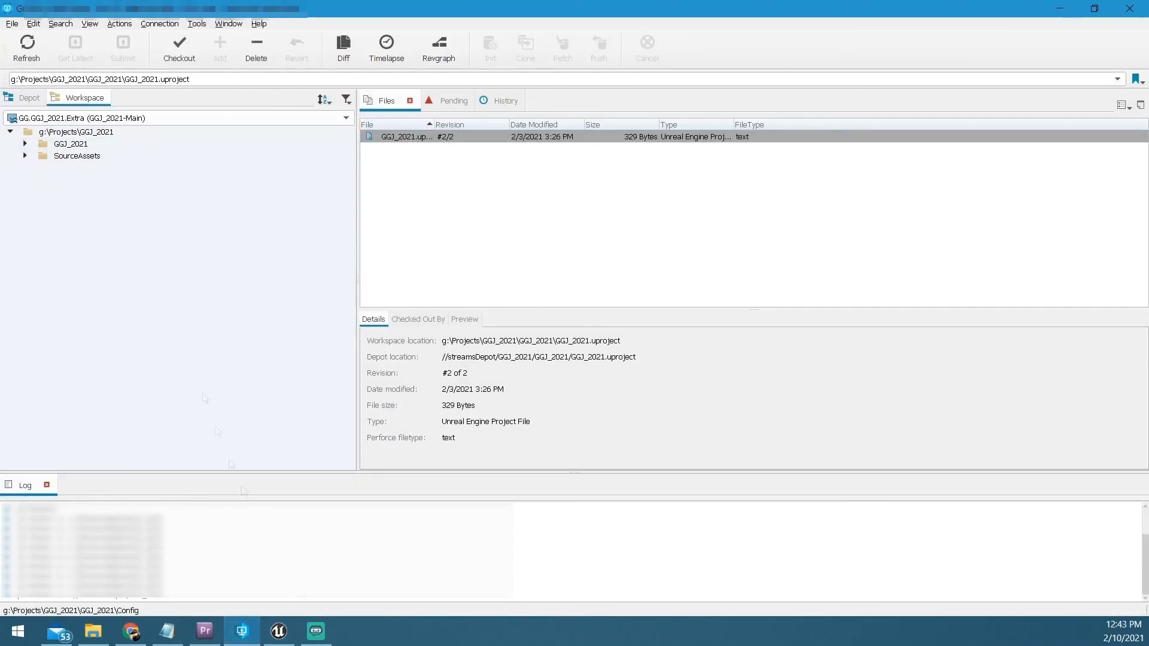
click(83, 144)
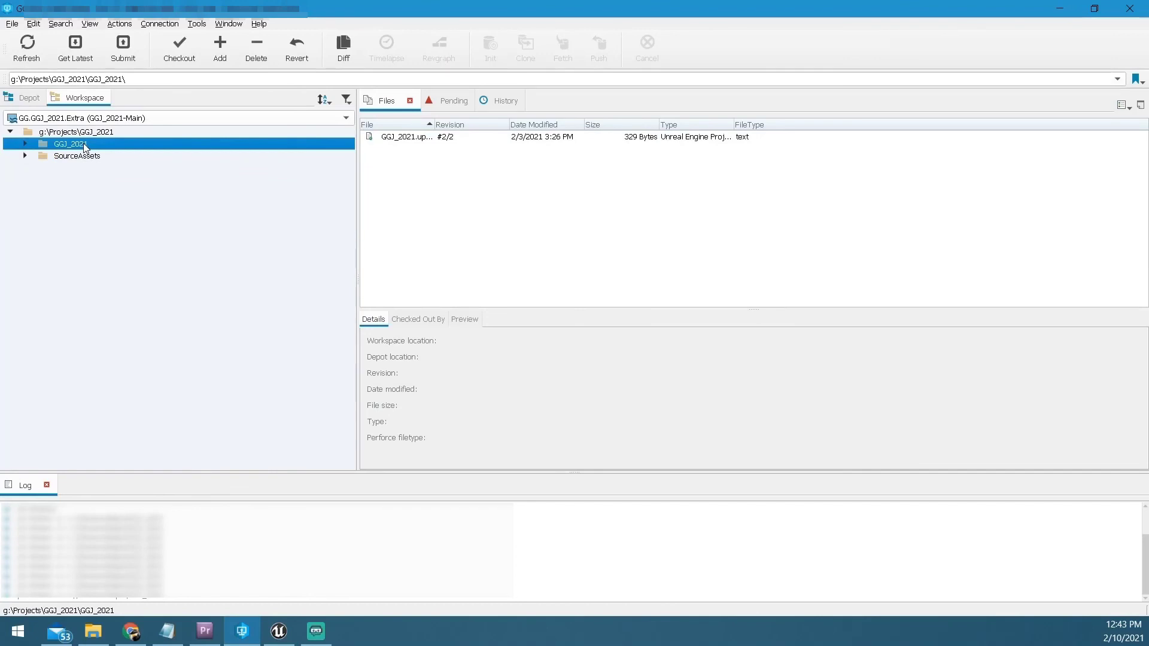
click(24, 144)
click(25, 144)
Switch to Unreal Editor, close it, and select the GGJ_2021 project folder in the P4V workspace
click(279, 631)
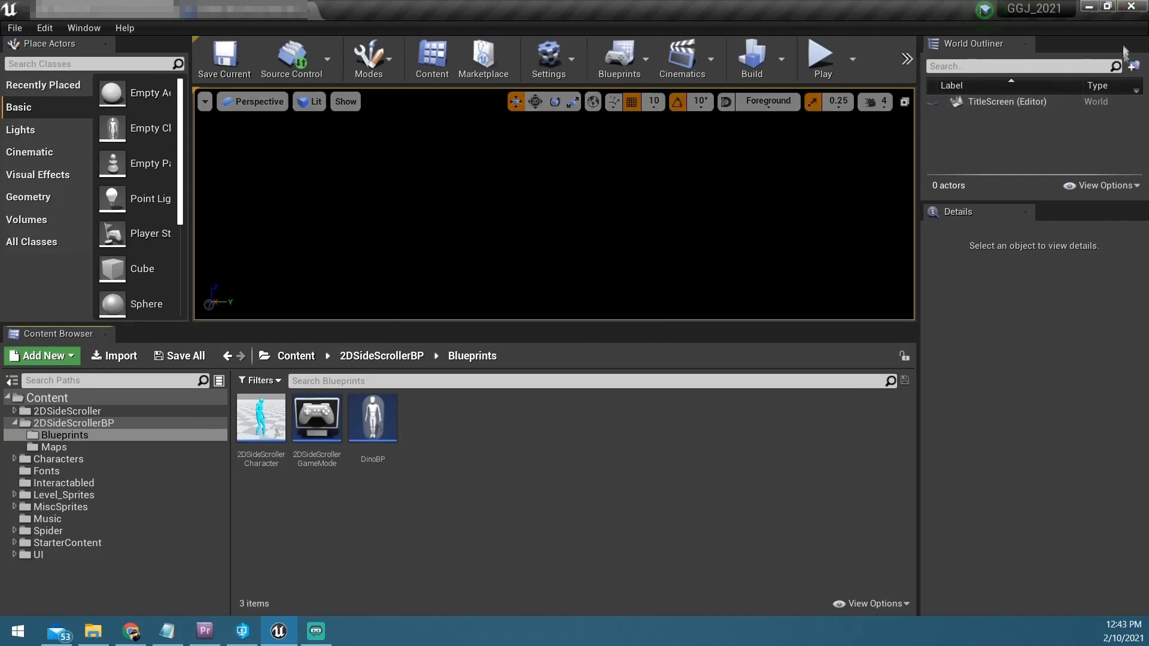
click(1131, 6)
click(96, 144)
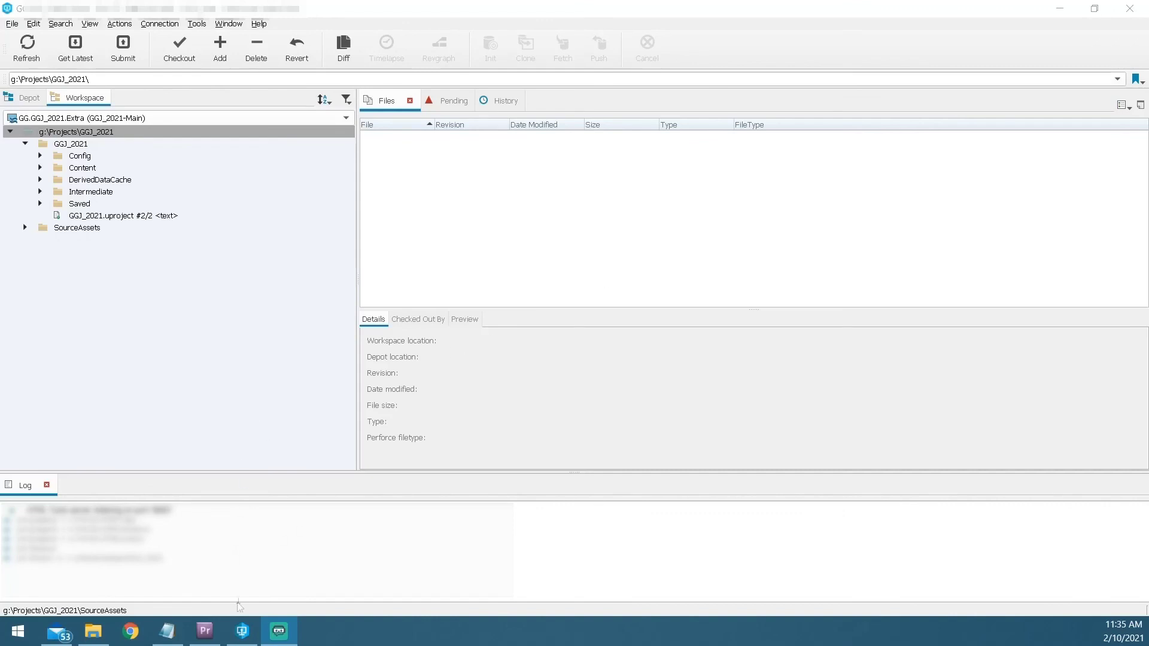
Pin P4V to the Windows taskbar
right_click(237, 636)
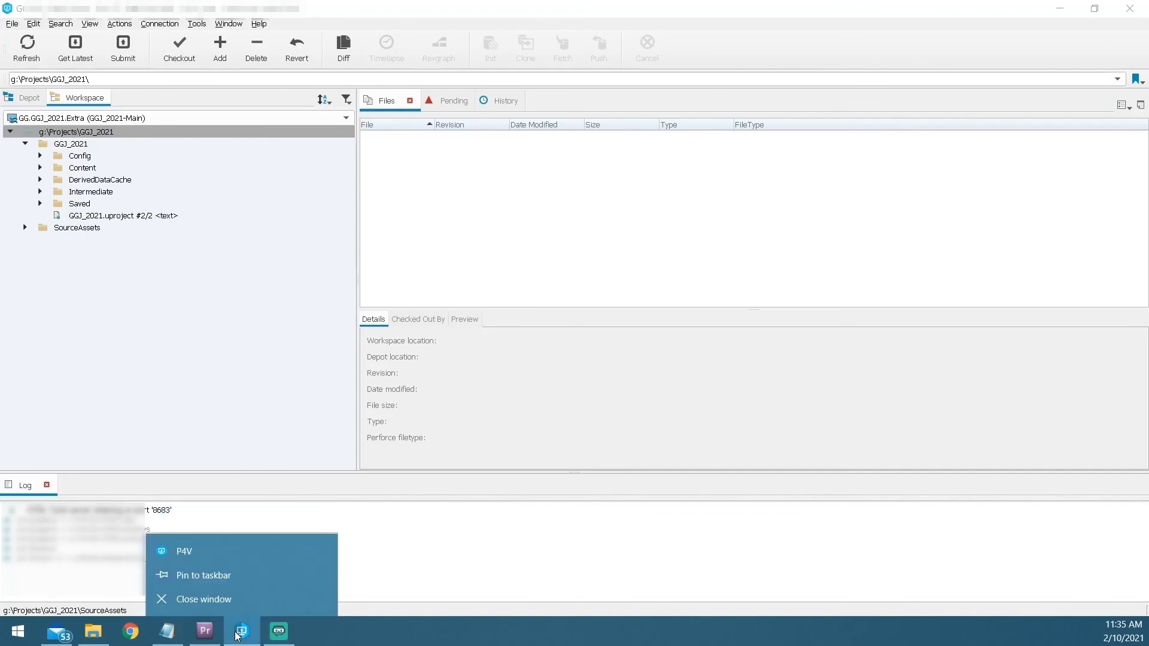
click(243, 576)
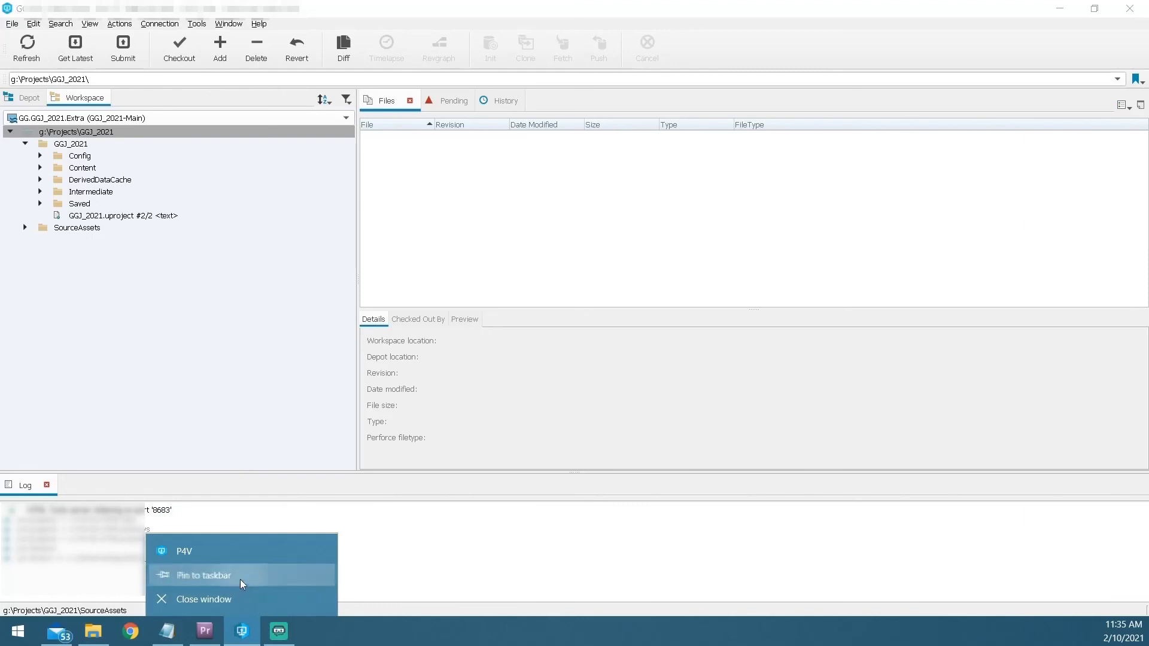